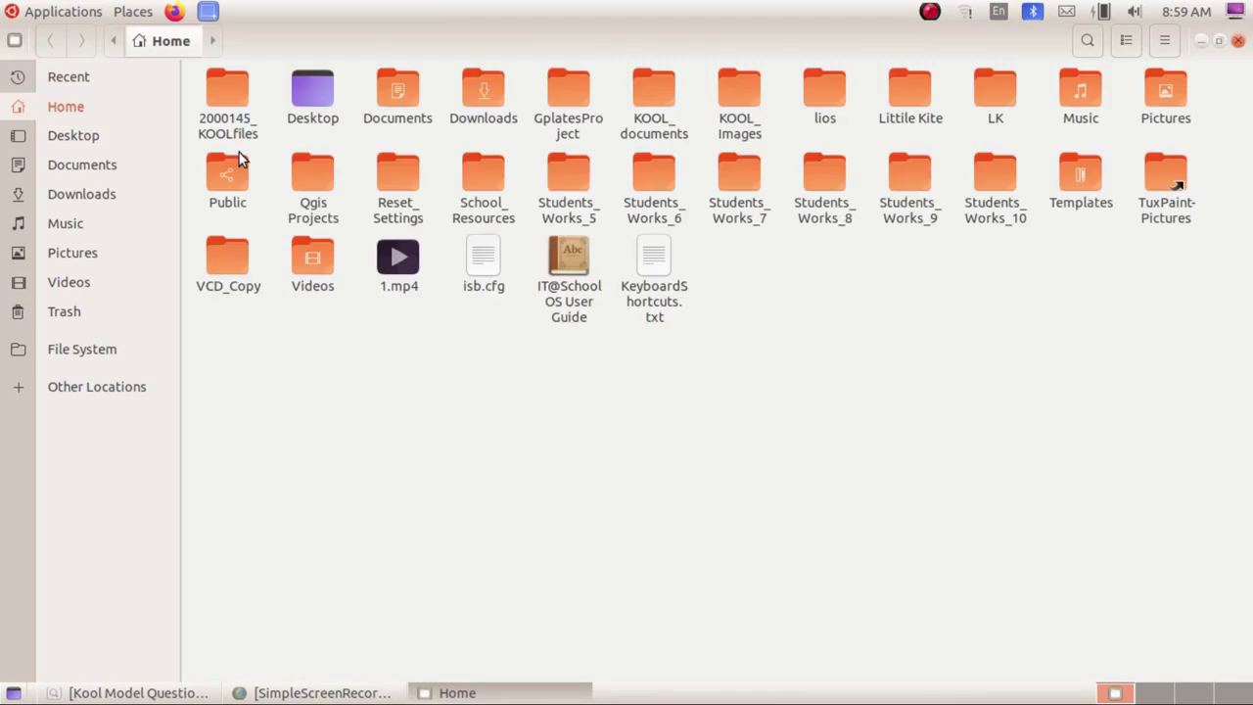
Open the spreadsheet template LK-19-21-score.ots from the KOOL_documents folder.
double_click(651, 102)
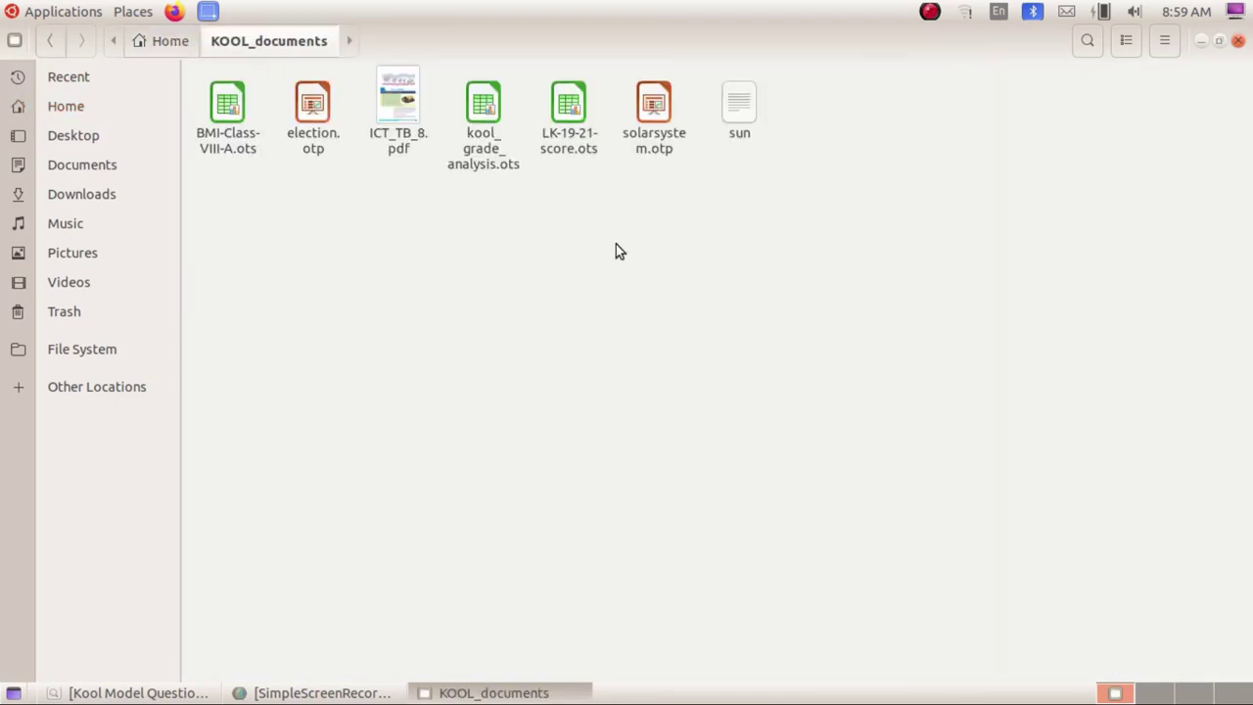
click(585, 148)
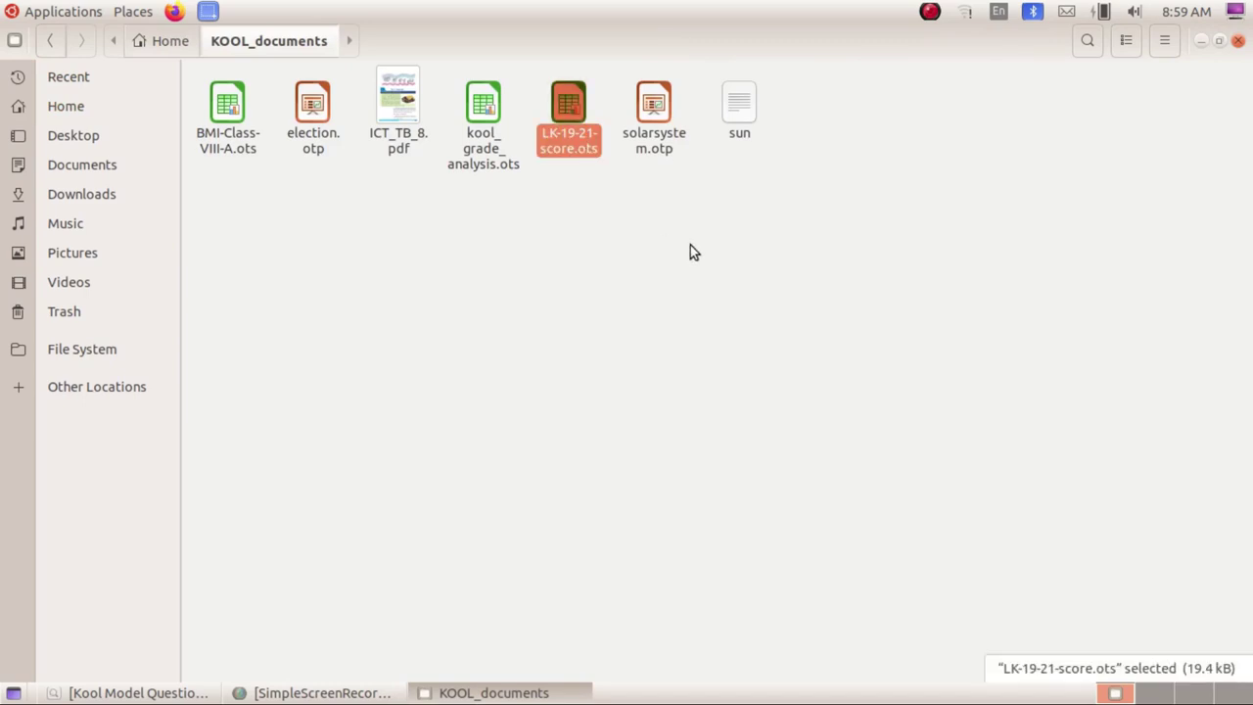
double_click(569, 147)
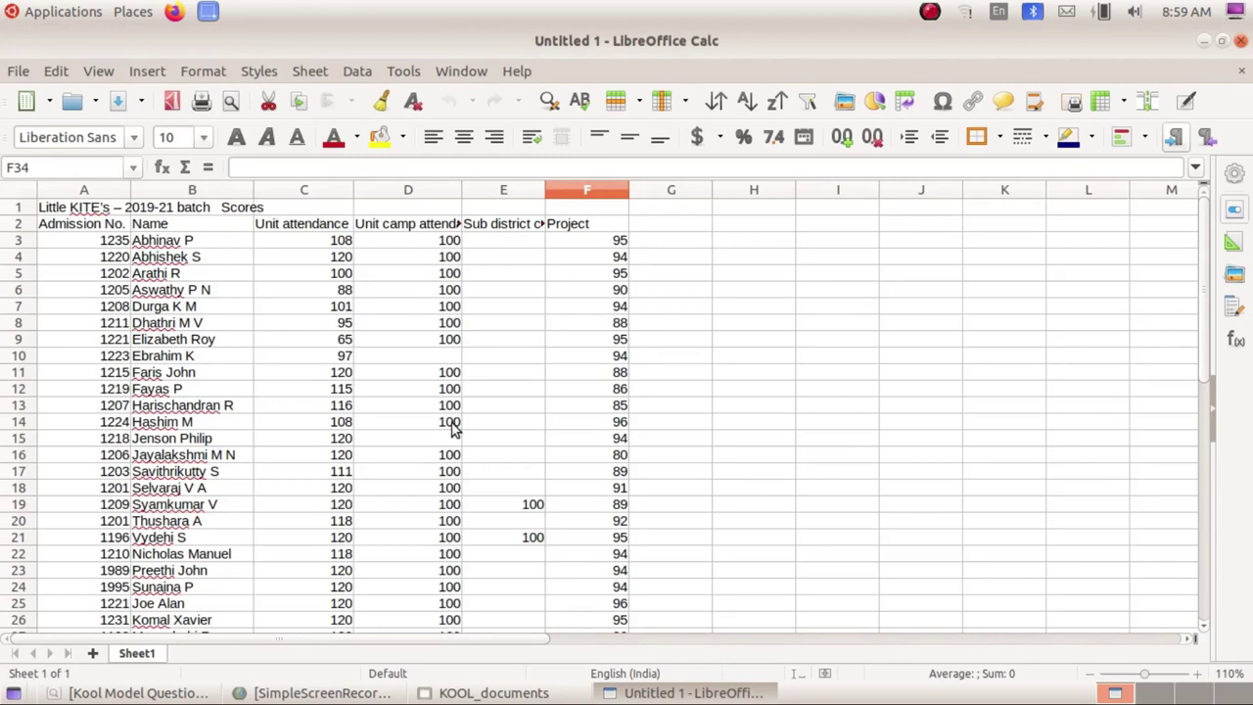
Check Qn 33 in Kool Model Question.pdf and add the column heading Total Score in cell G2, after Project.
click(147, 695)
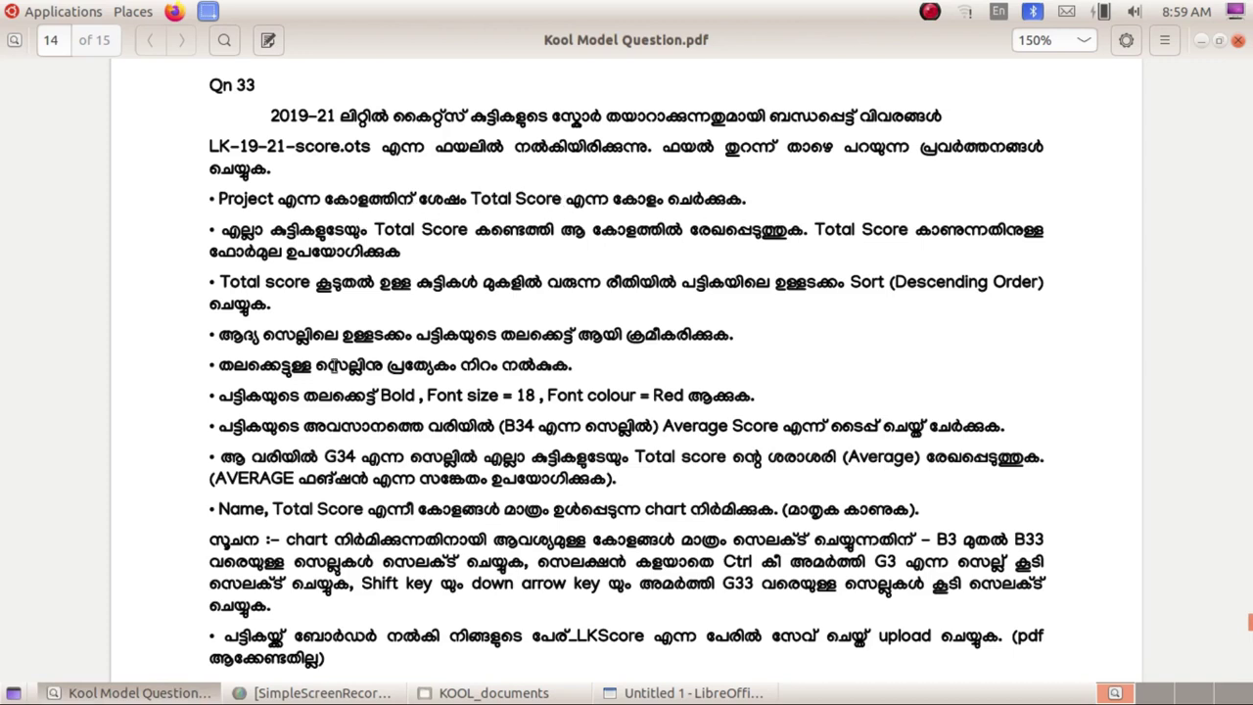
click(116, 693)
click(585, 229)
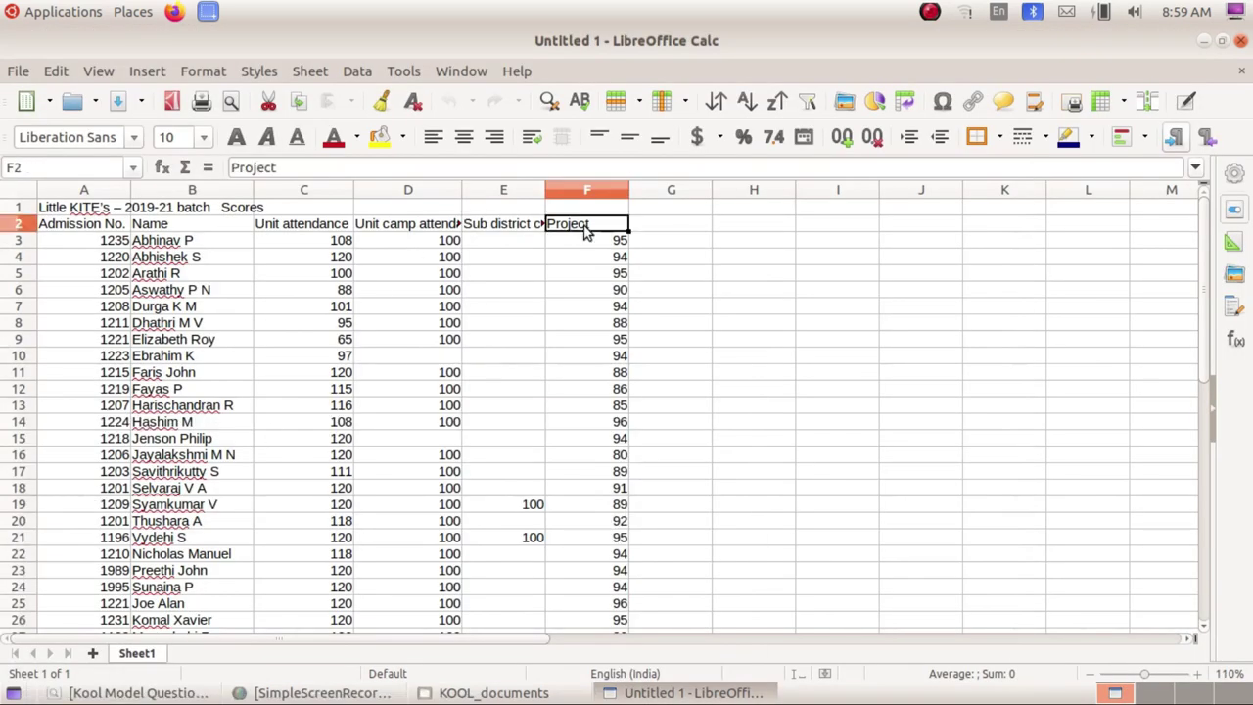
click(658, 229)
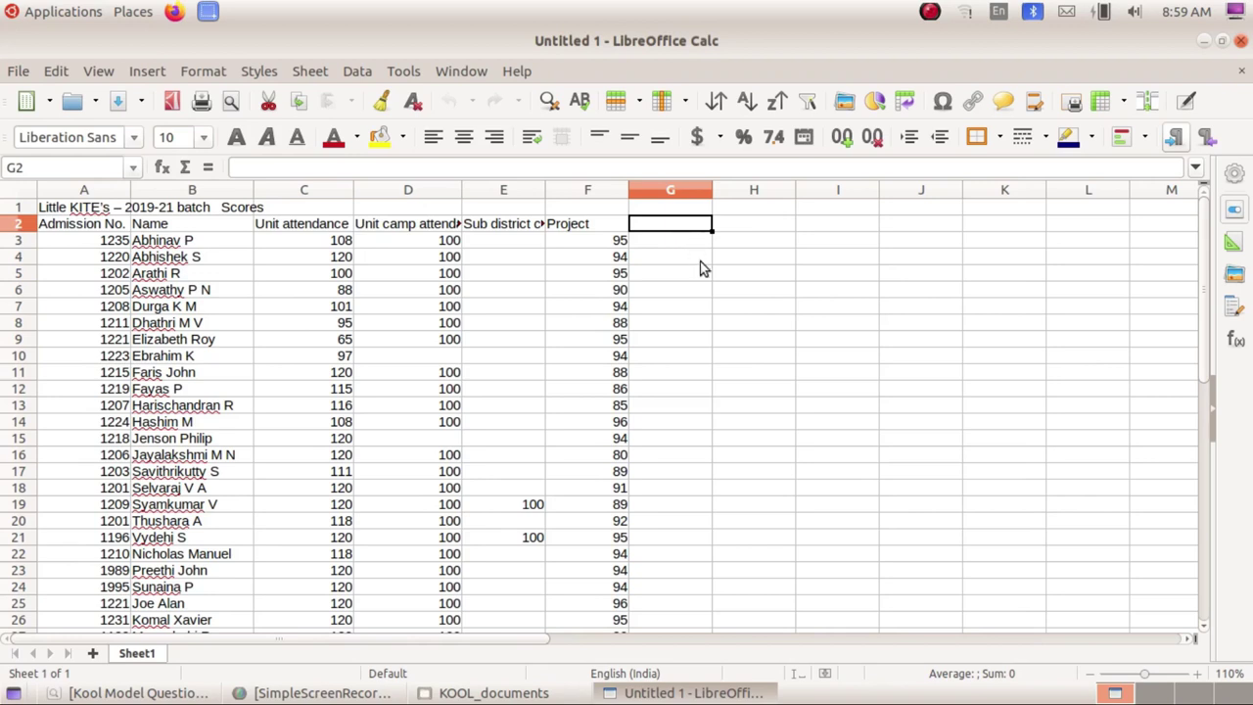
text(T)
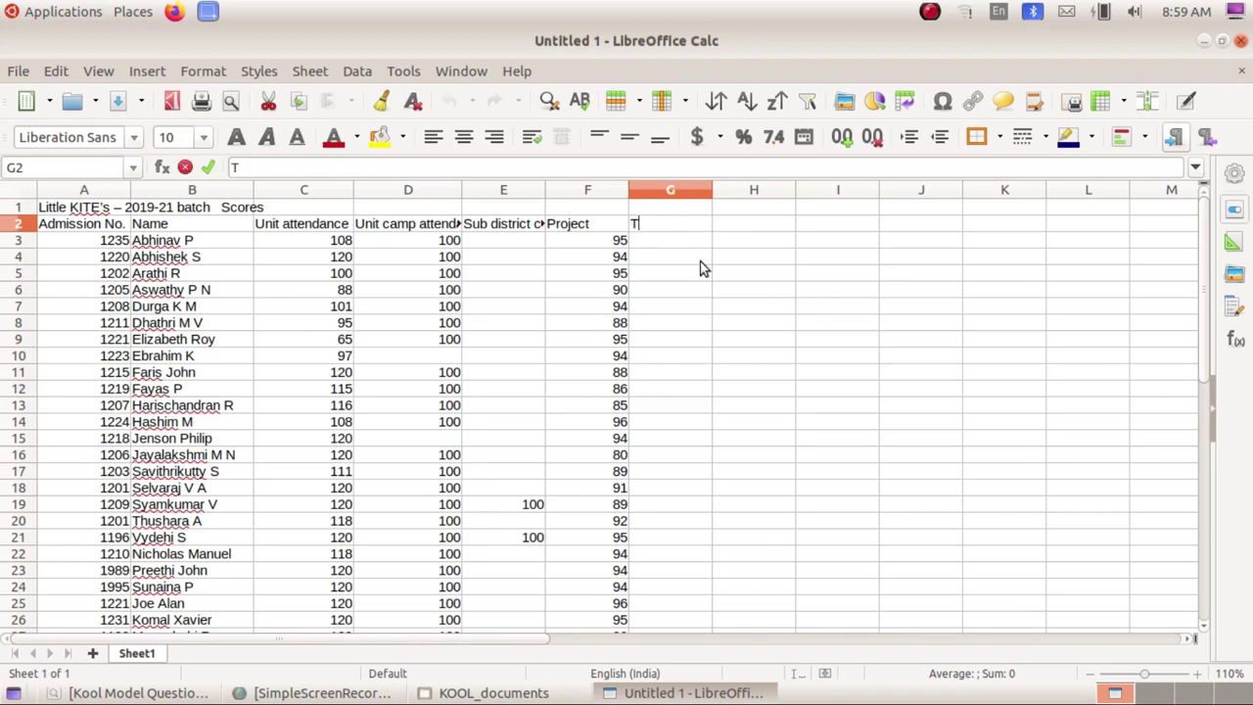
text(otal)
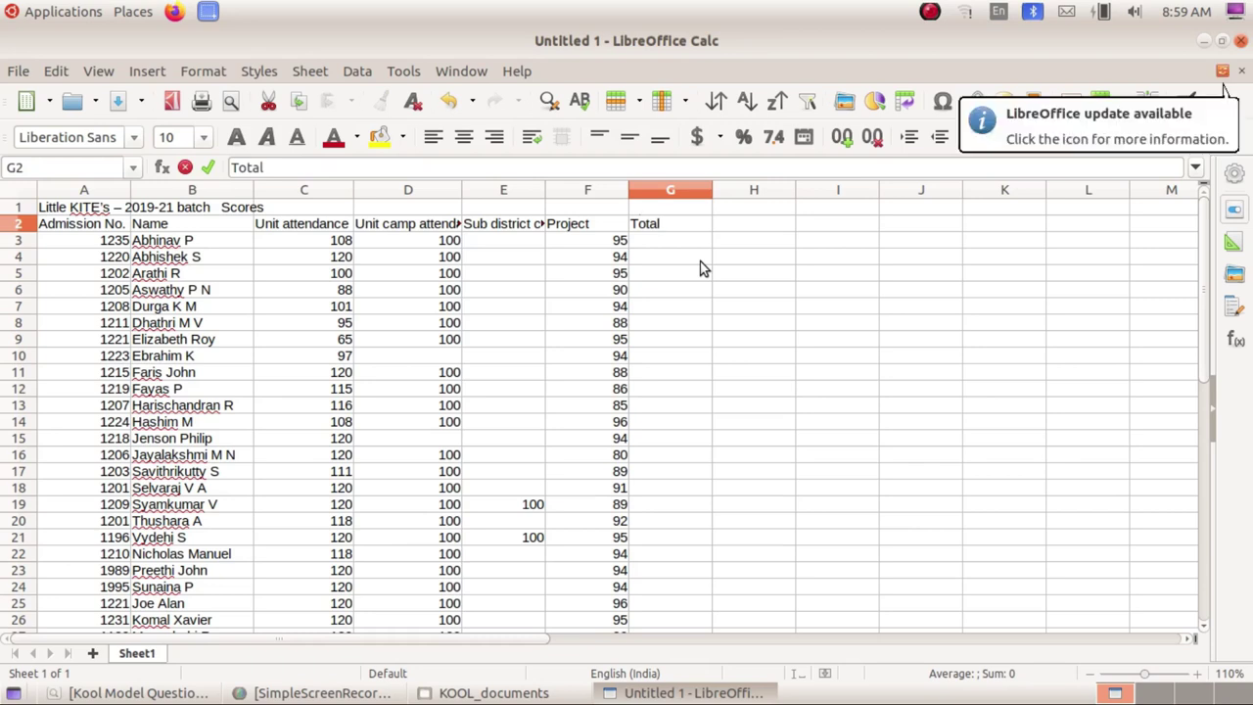
text( Score)
click(700, 261)
Total the first student's scores in cell G3 with the formula =SUM(C3:F3).
click(174, 692)
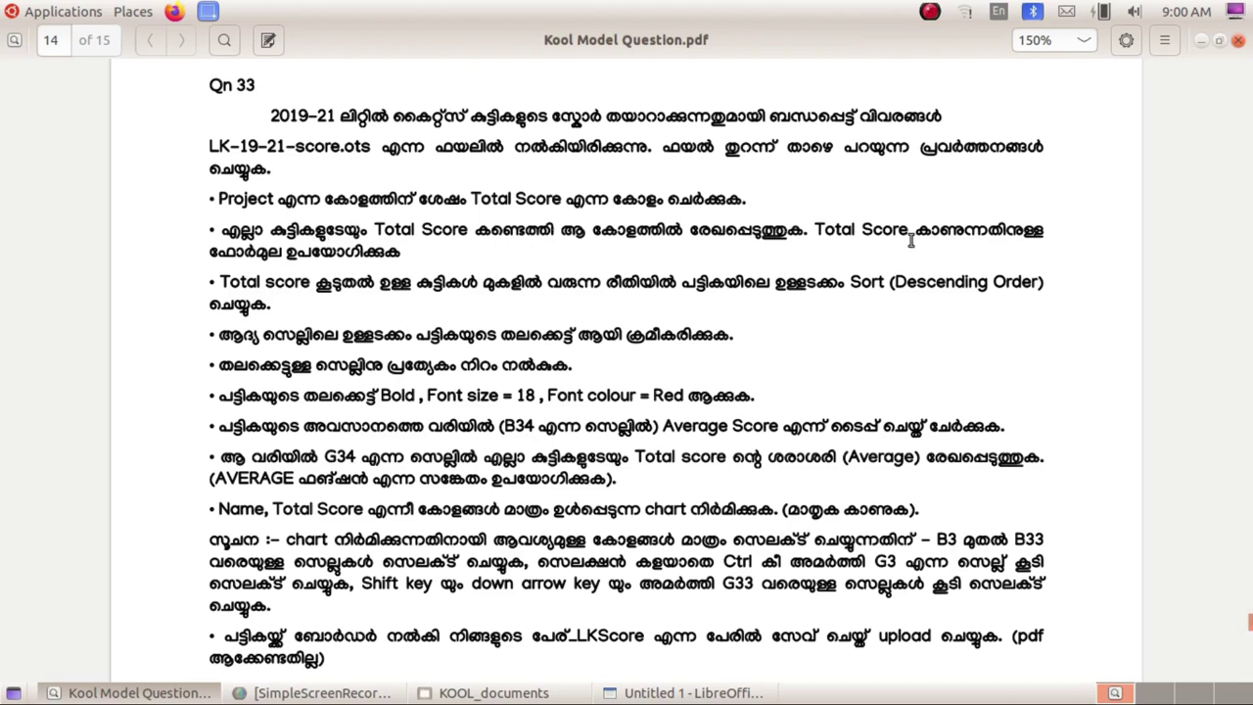
click(114, 685)
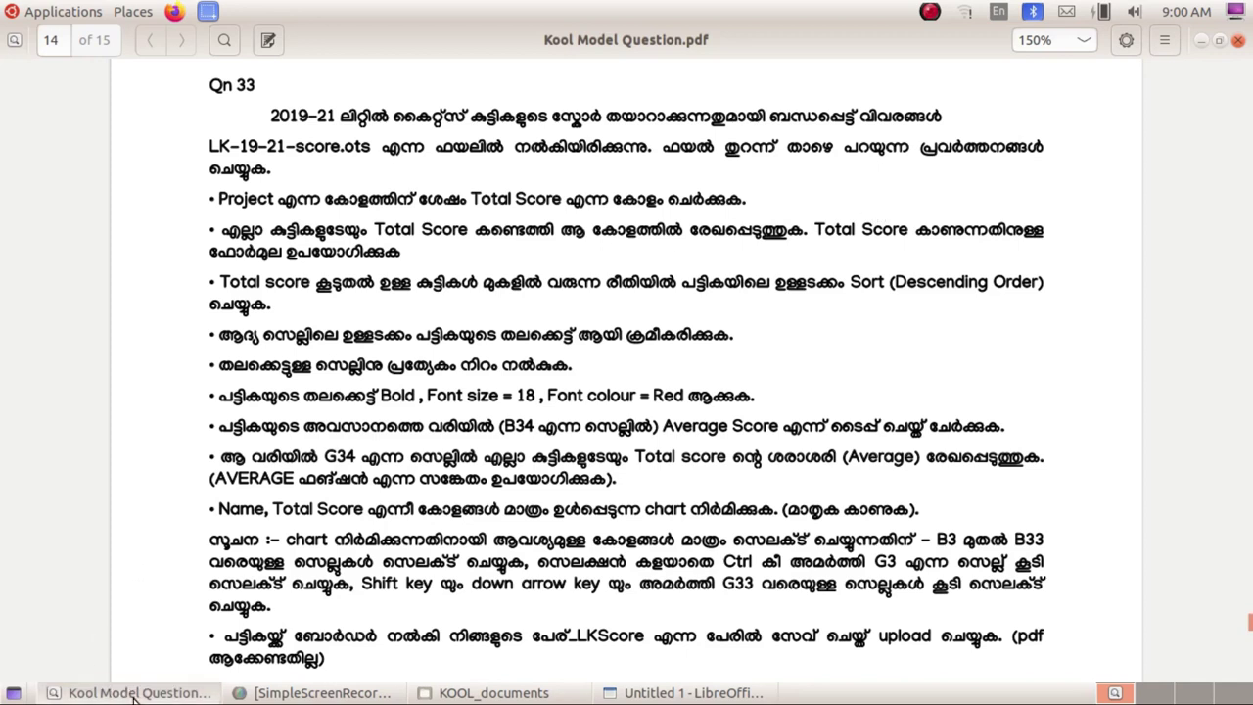
click(669, 243)
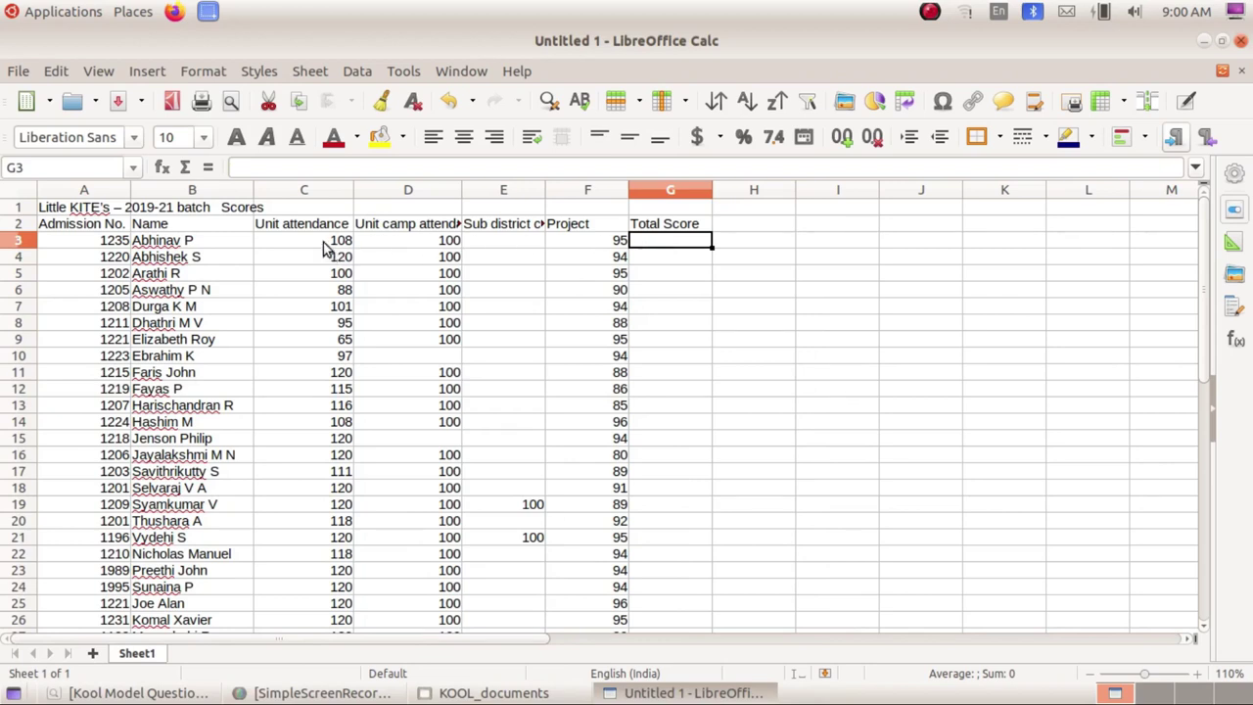
drag(326, 247, 564, 248)
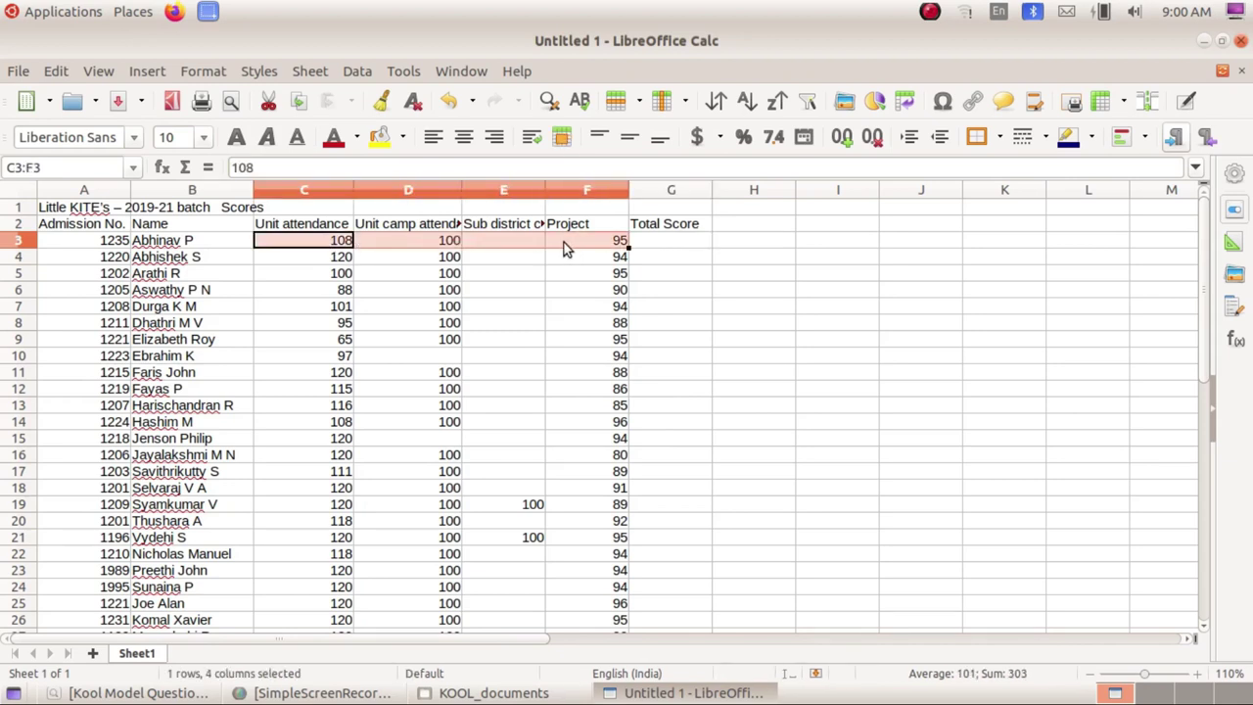
click(187, 169)
click(685, 274)
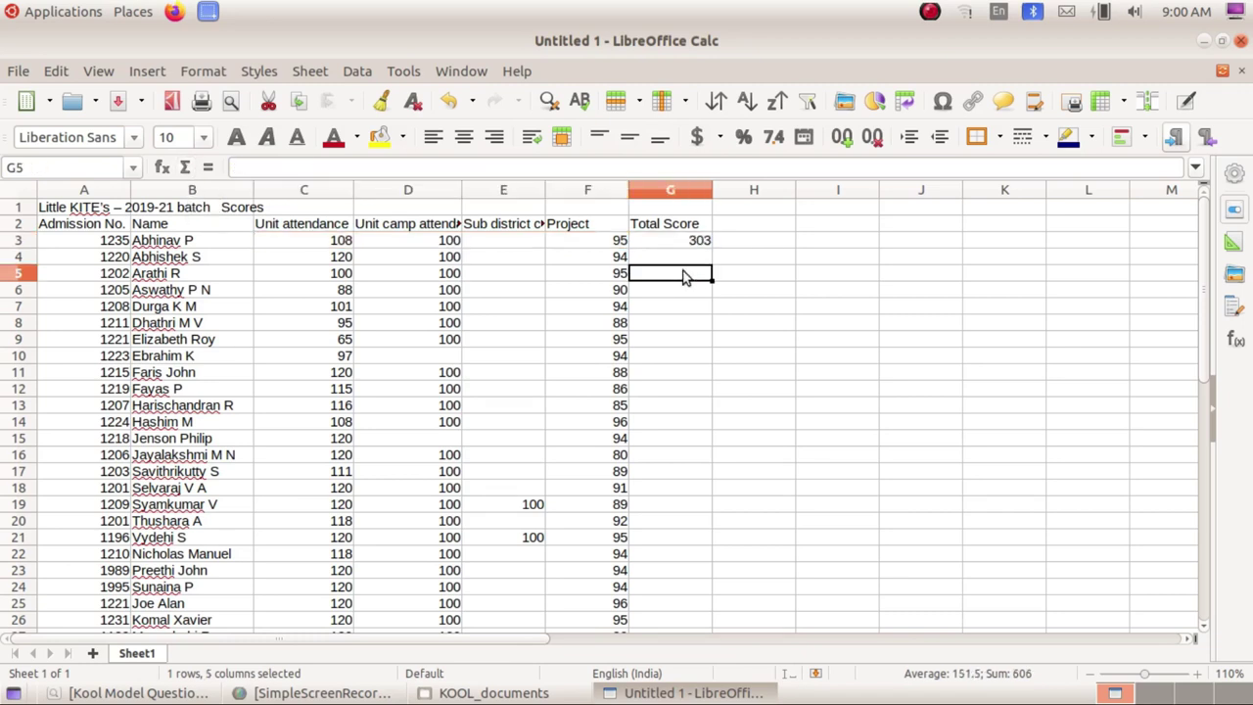
Fill the SUM formula from G3 down to G33 so every student has a total score.
click(697, 243)
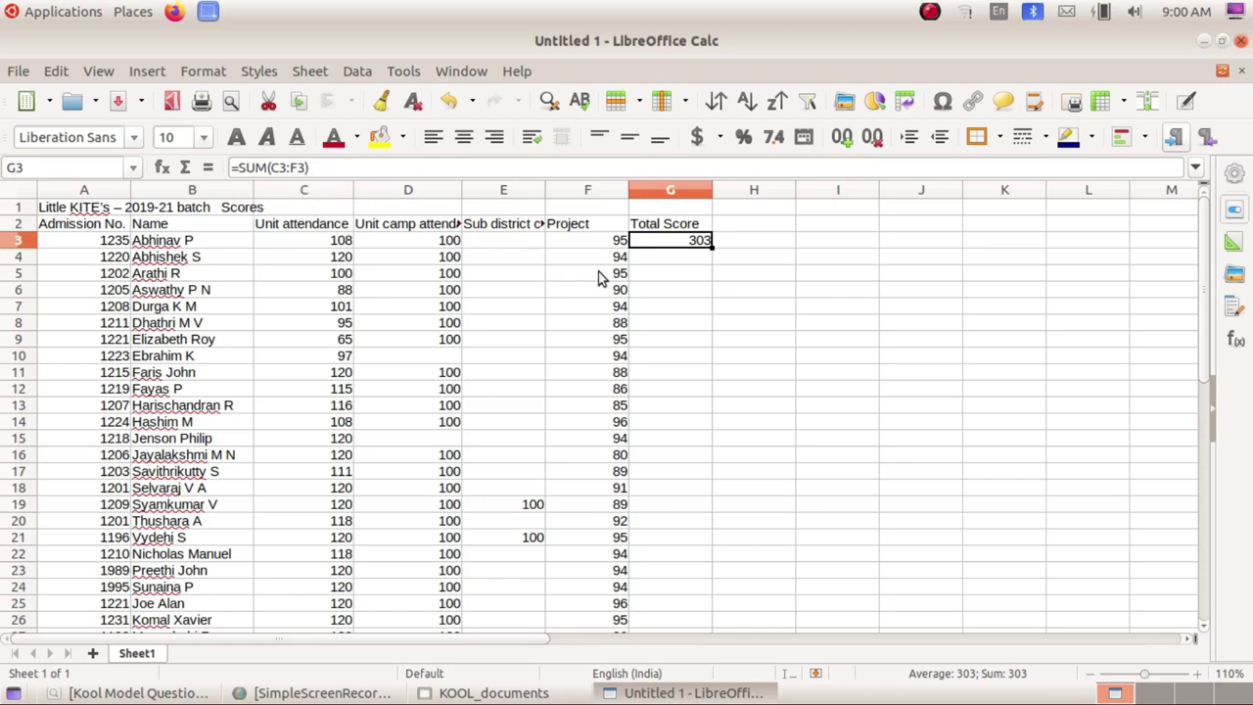
click(663, 258)
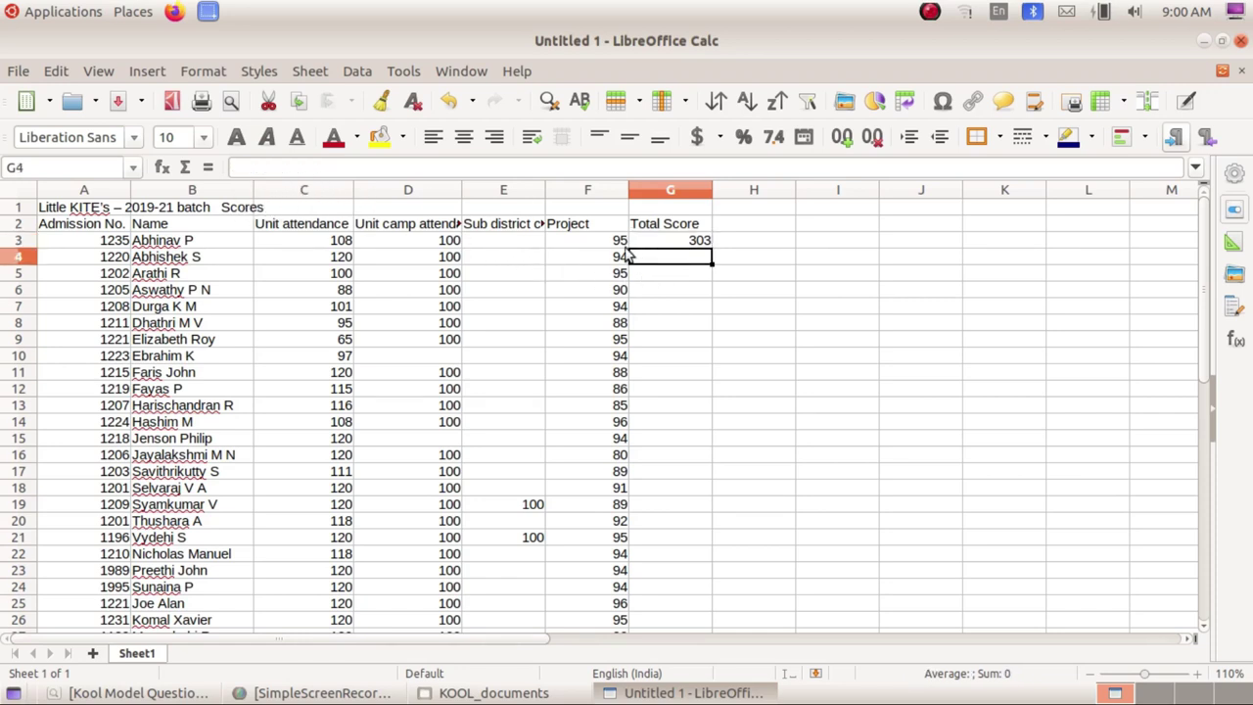
click(648, 244)
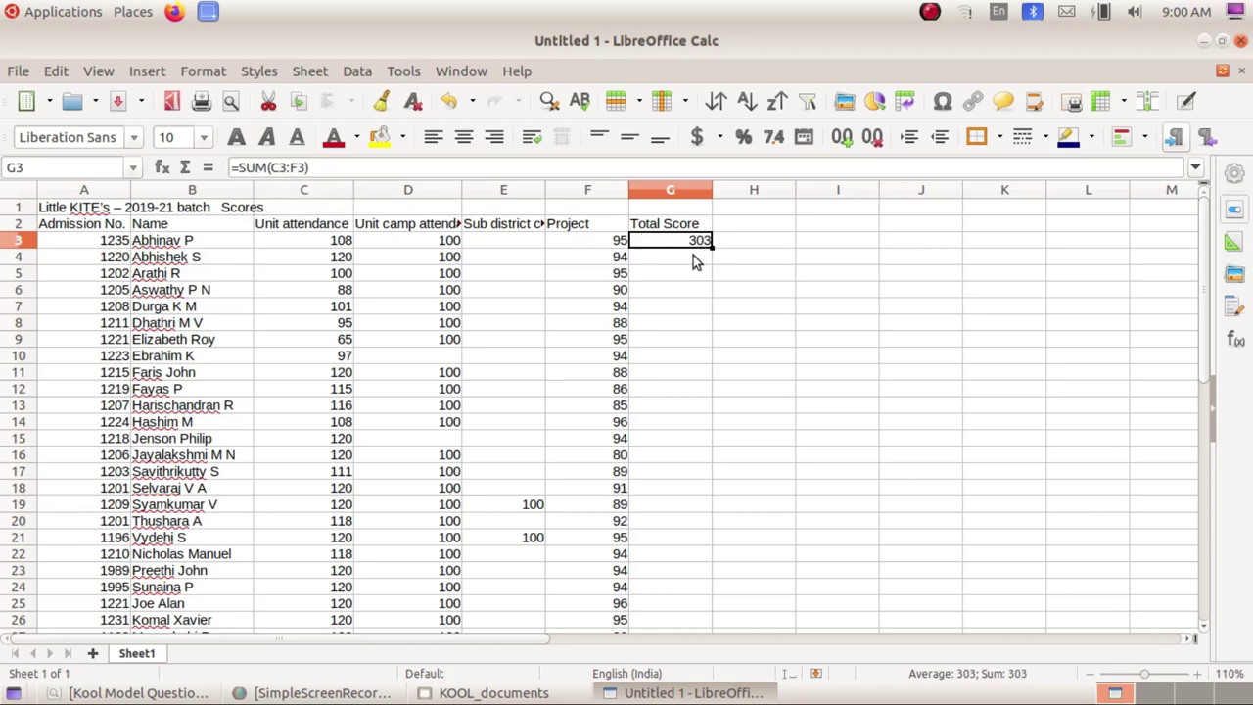
scroll(691, 352, down, 3)
scroll(690, 369, up, 3)
drag(714, 247, 705, 533)
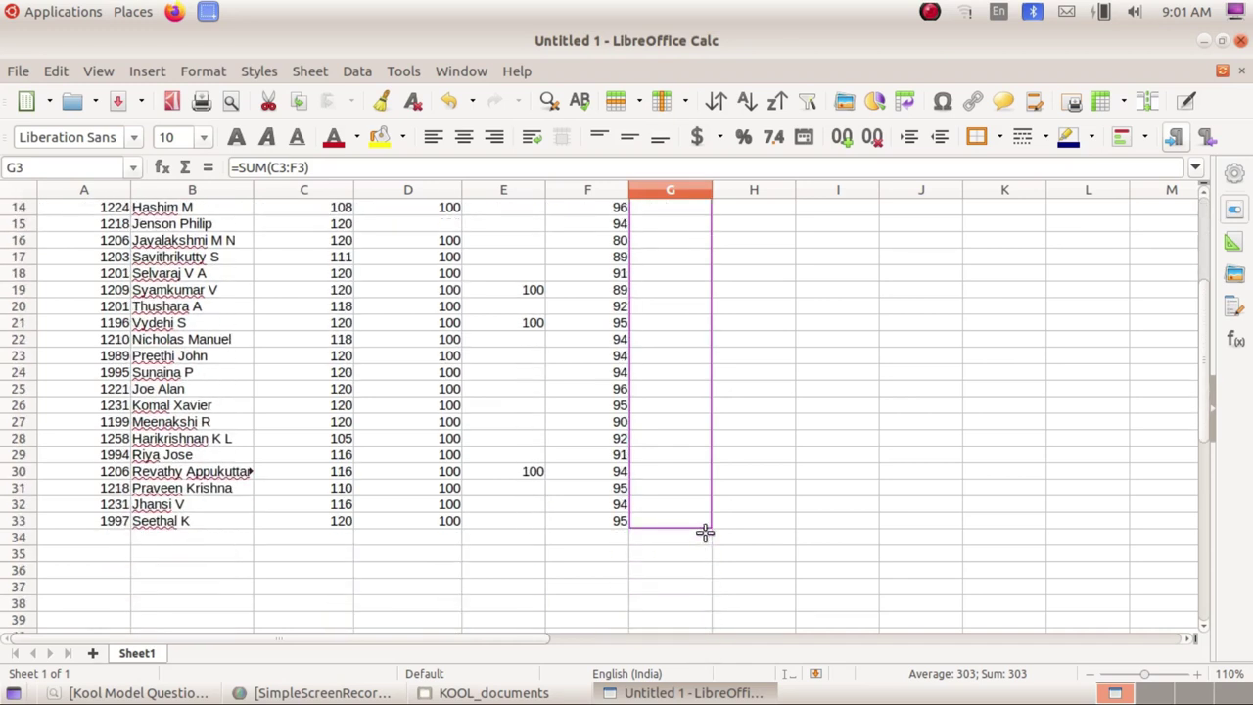
drag(705, 532, 704, 533)
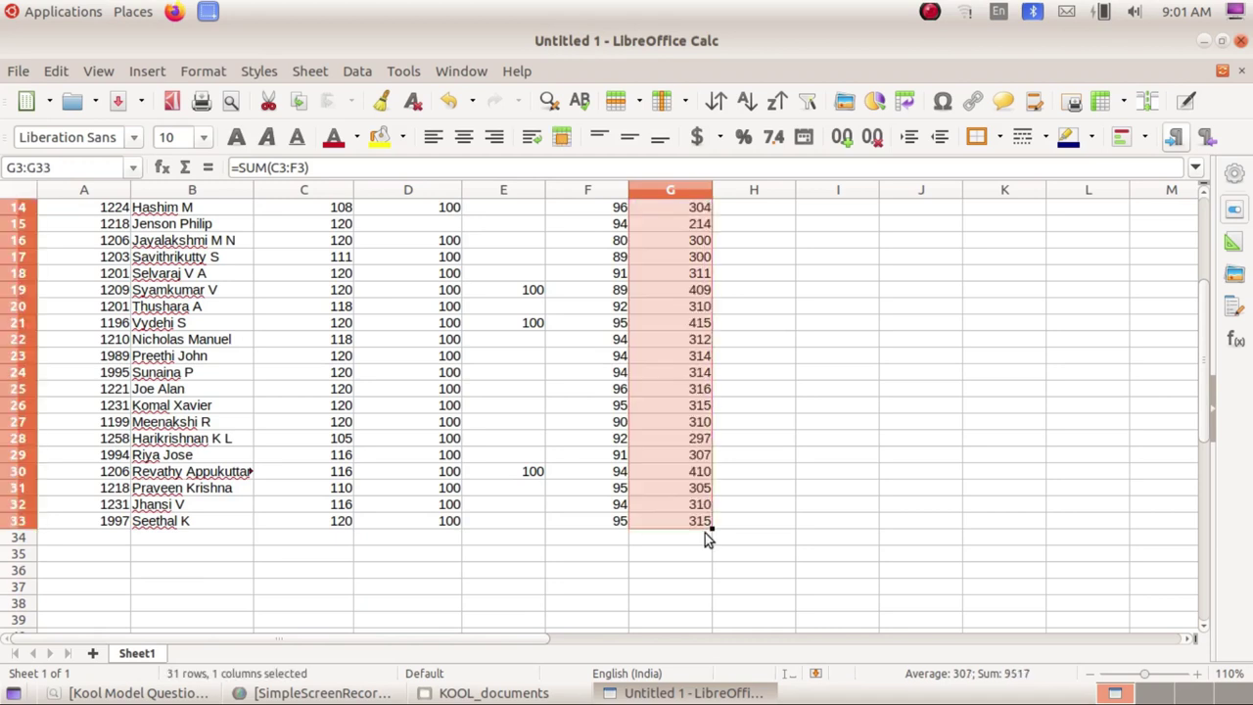
scroll(734, 474, up, 4)
scroll(733, 474, up, 1)
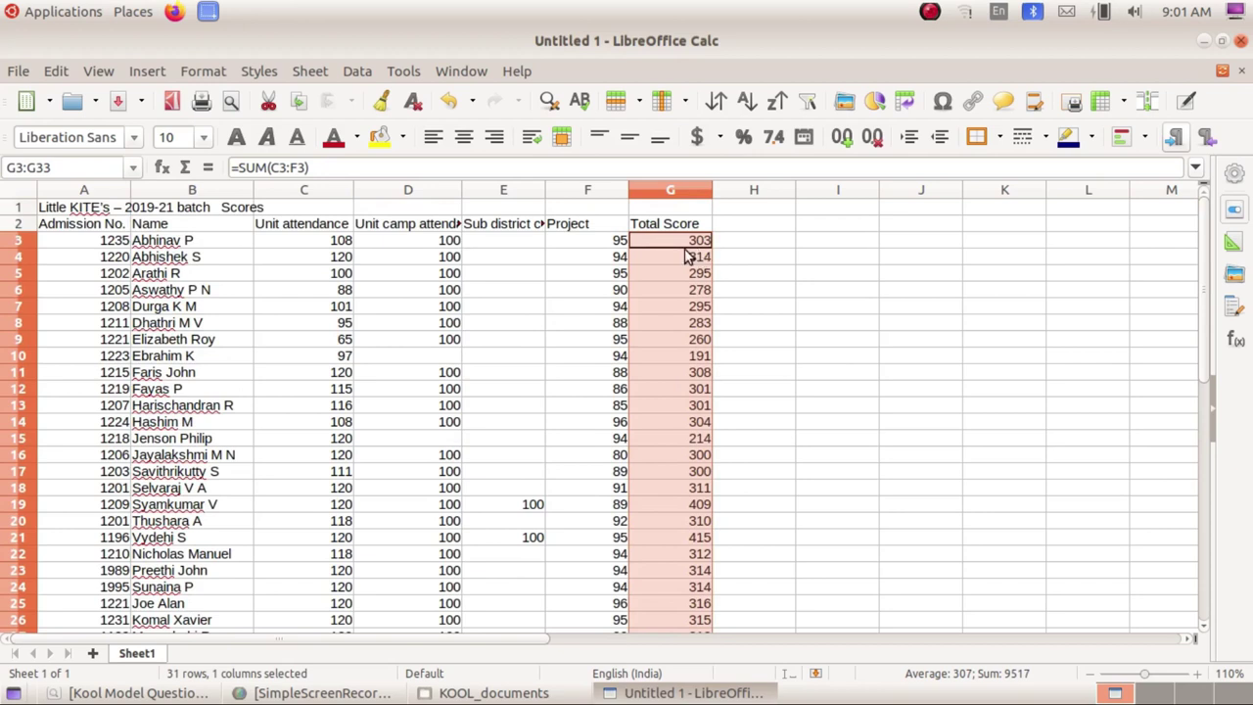
scroll(768, 396, down, 2)
scroll(748, 411, up, 2)
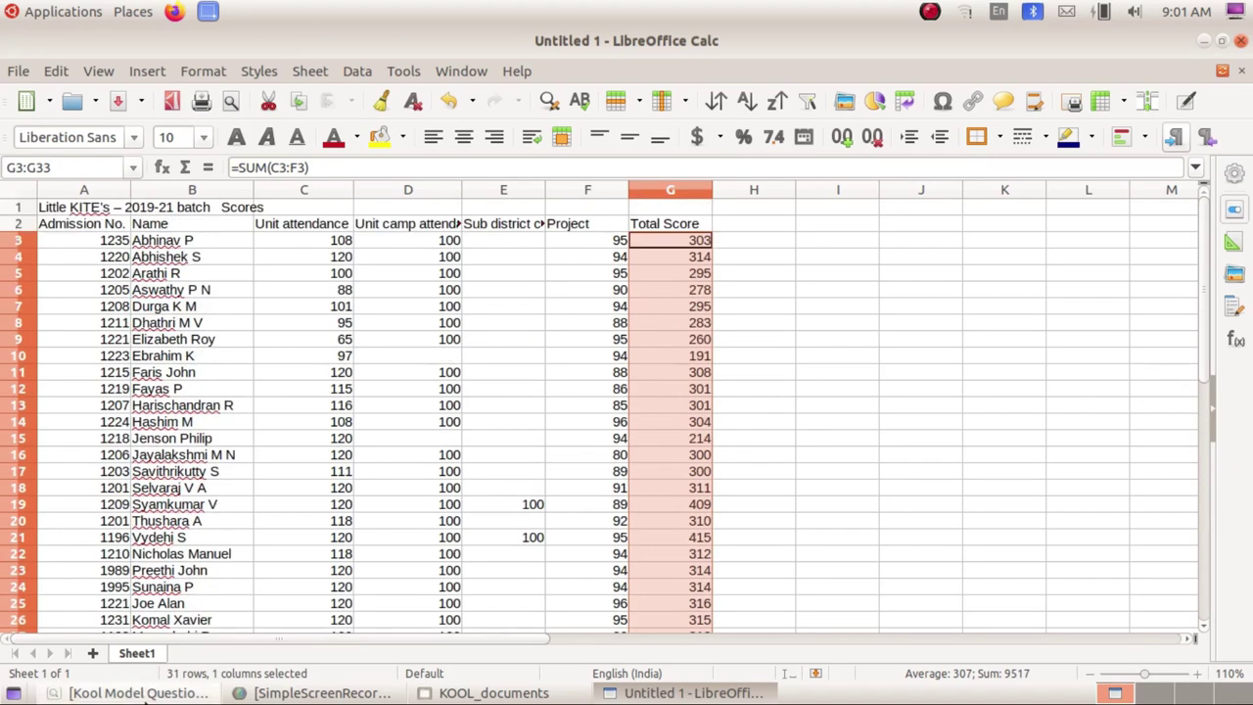
Sort the student rows A3:G33 by Column G in descending order, leaving out the title and heading rows.
click(137, 693)
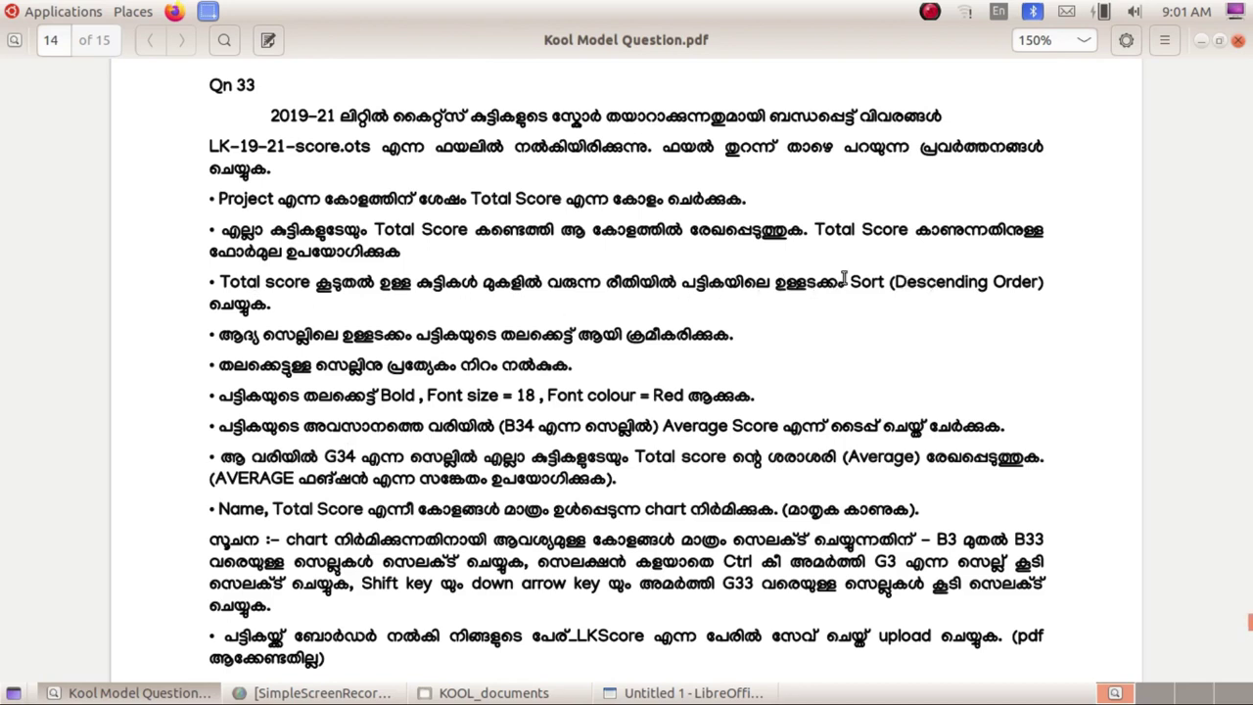
click(626, 692)
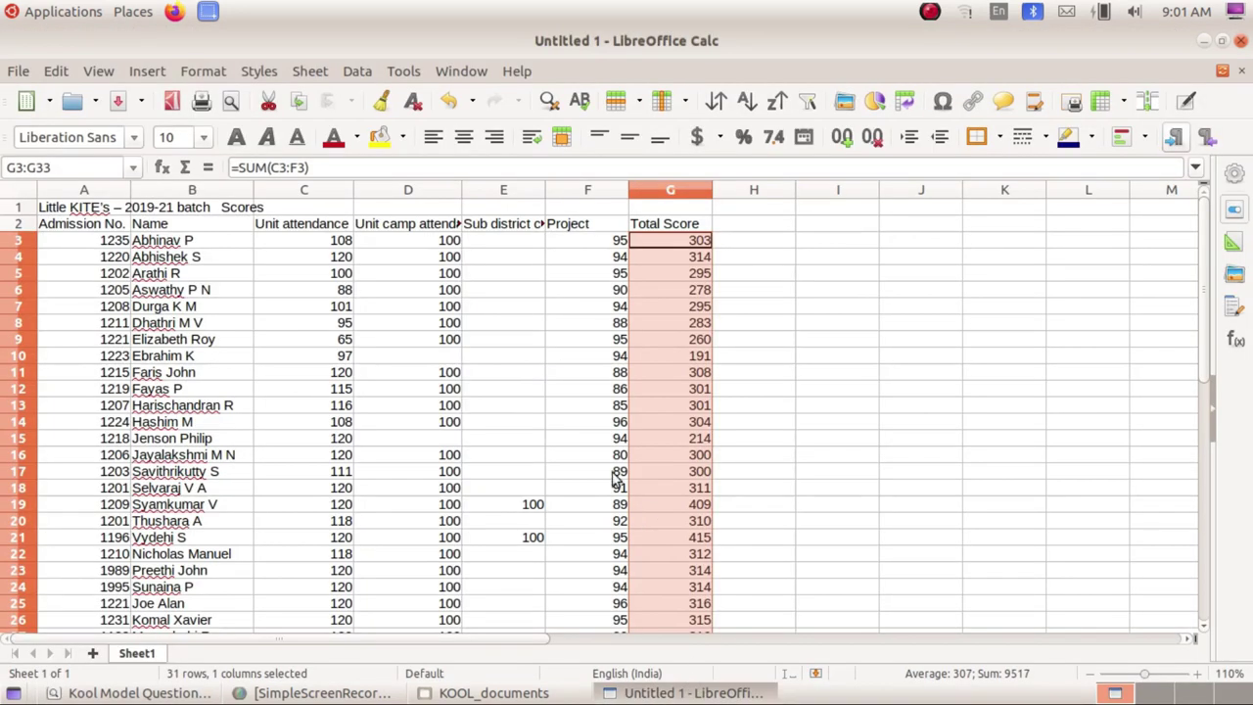
click(501, 357)
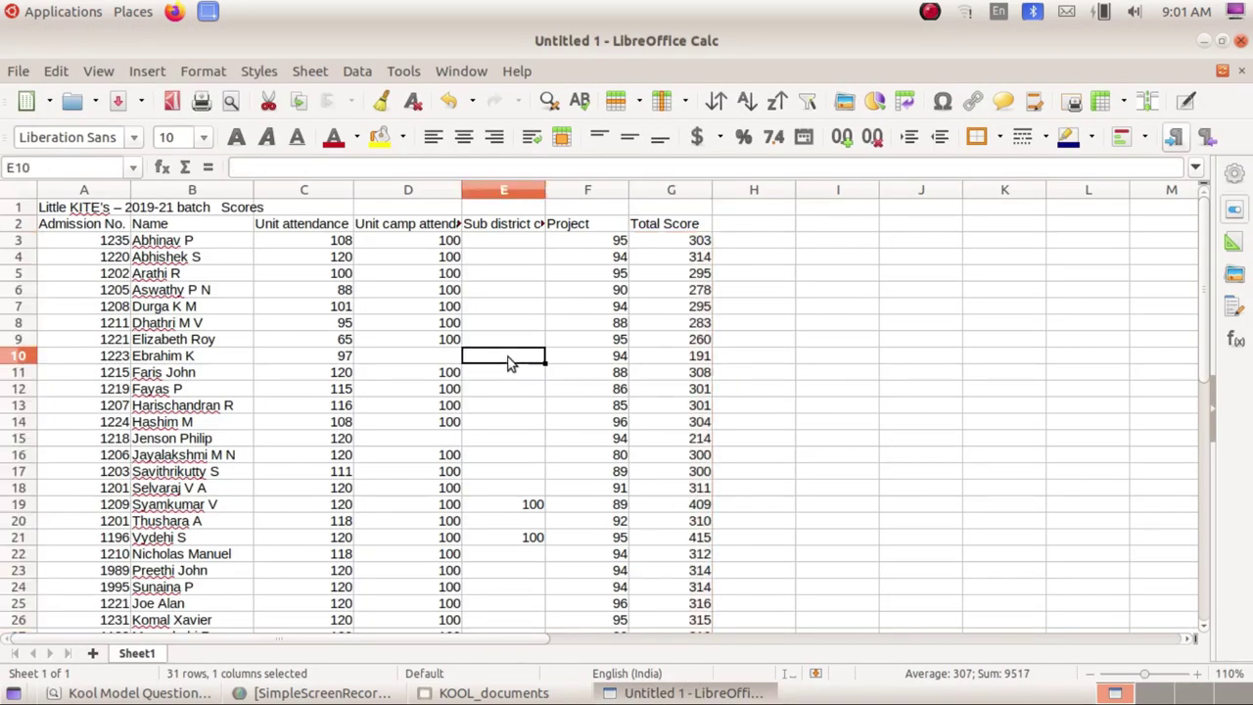
click(119, 211)
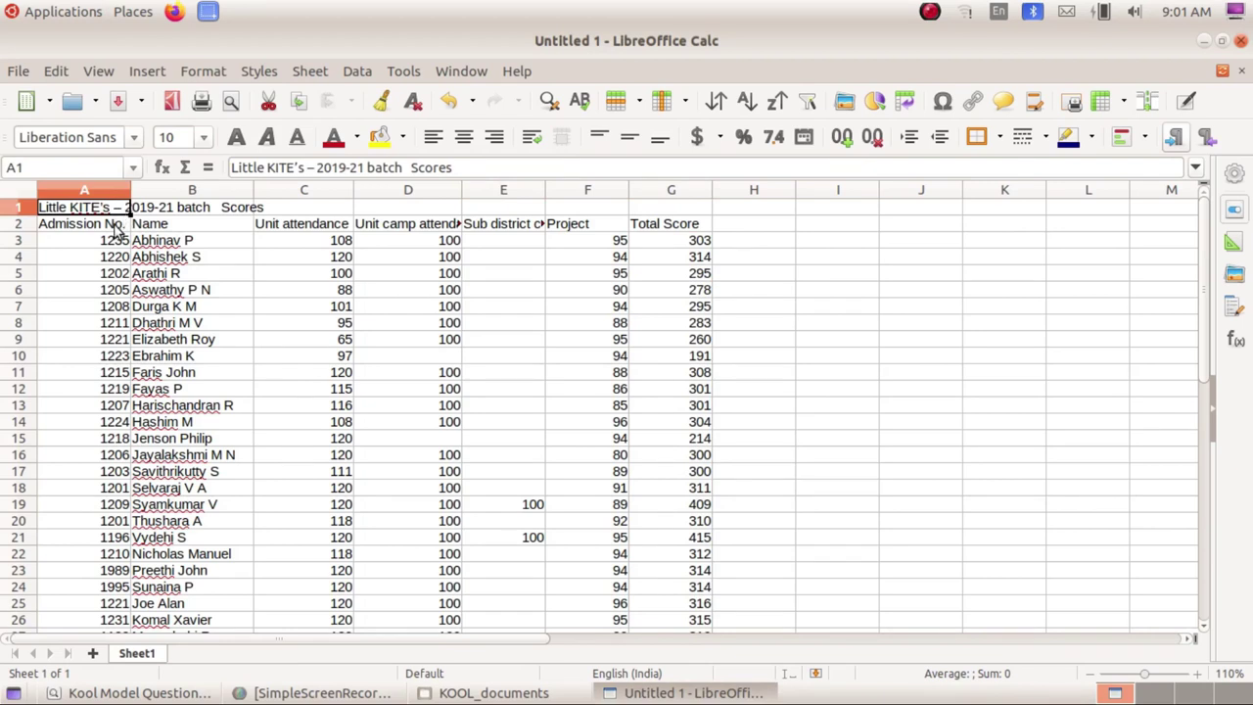
click(116, 229)
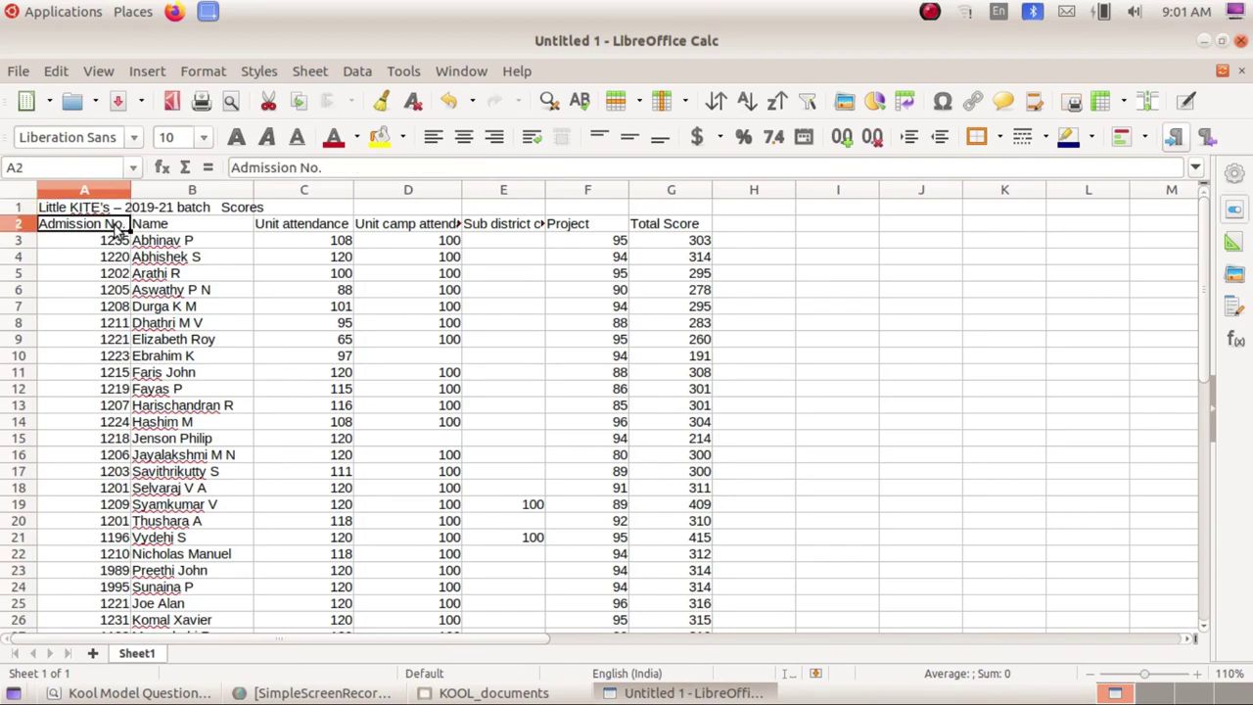
click(120, 258)
drag(116, 242, 657, 539)
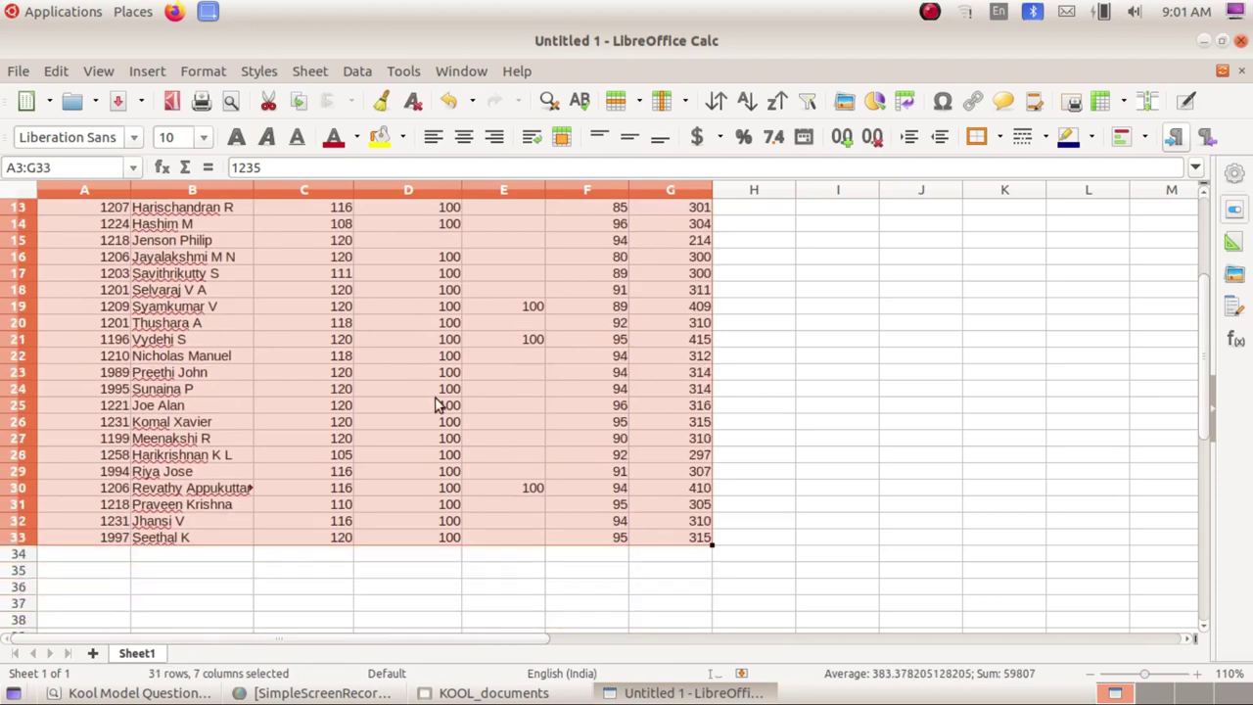
scroll(438, 405, up, 4)
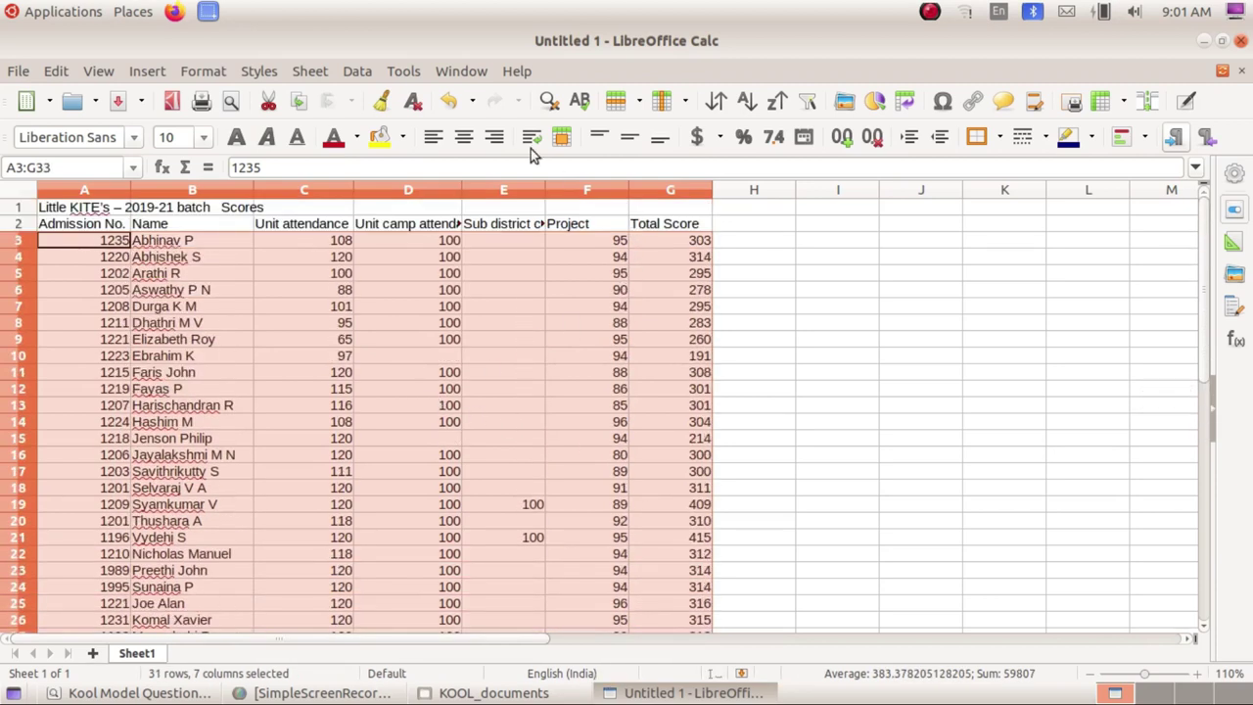
click(355, 77)
click(367, 91)
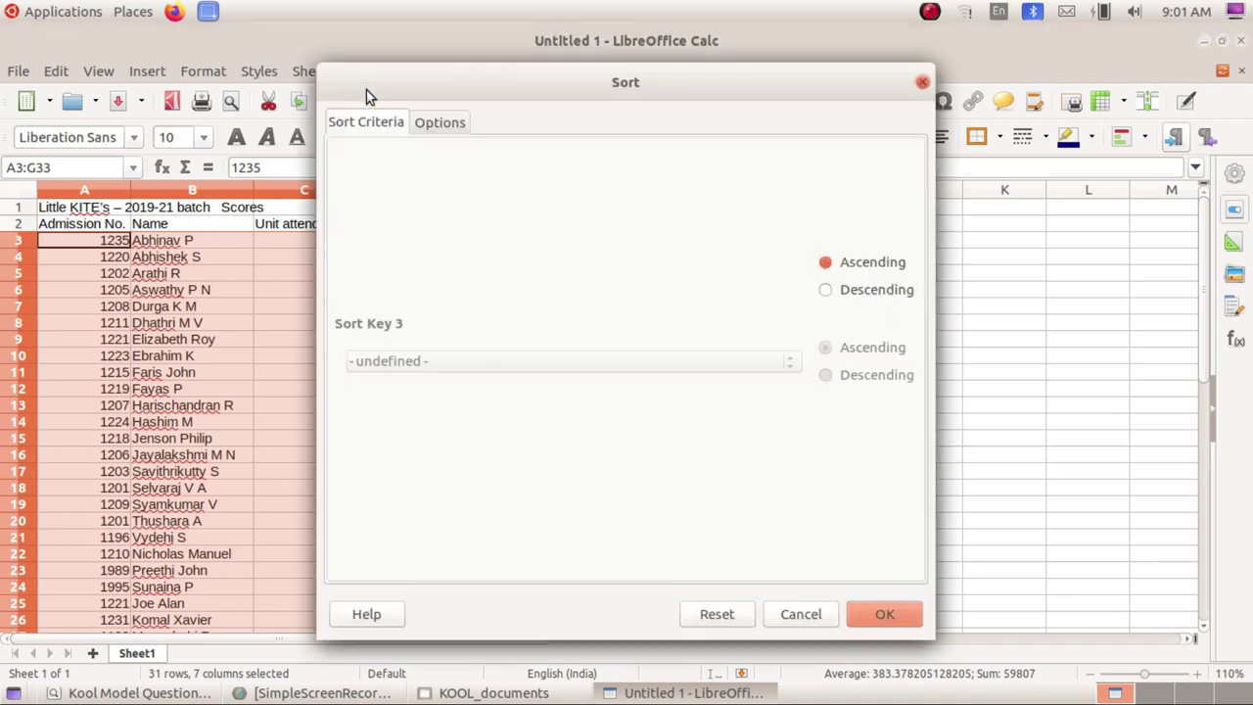
mouse_move(432, 83)
mouse_down()
mouse_move(494, 193)
mouse_move(538, 227)
mouse_move(554, 292)
mouse_up()
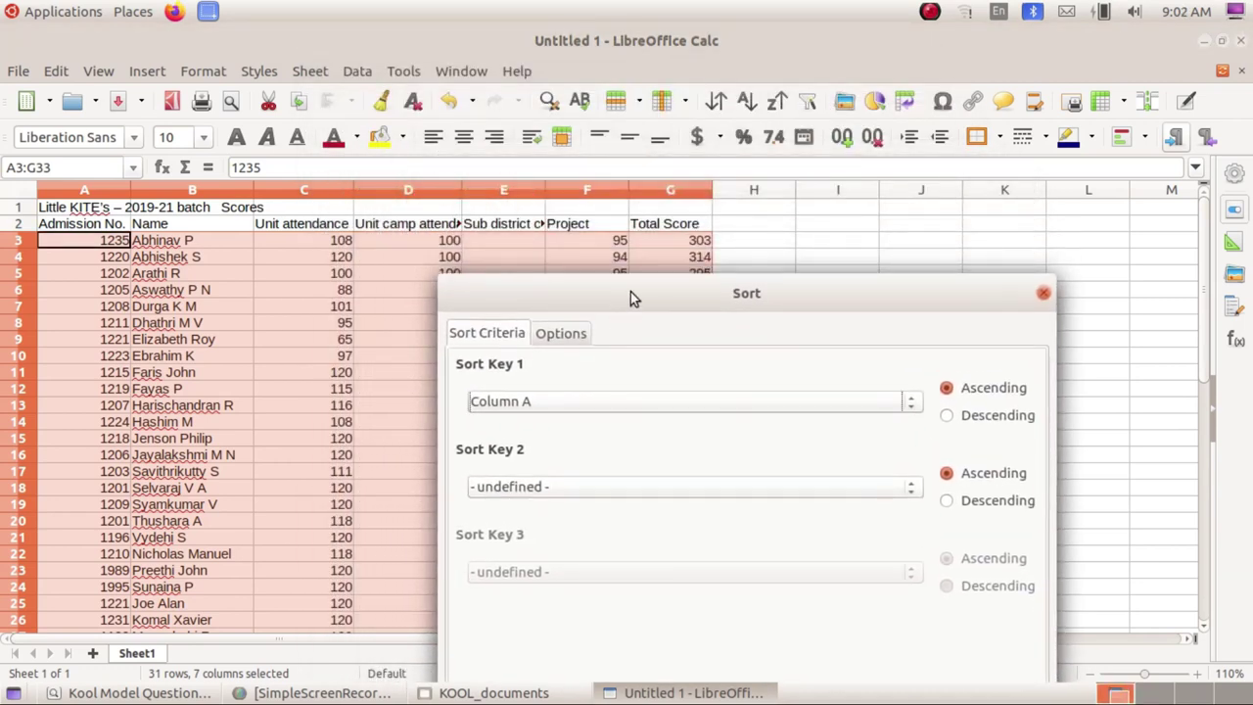
drag(630, 291, 582, 296)
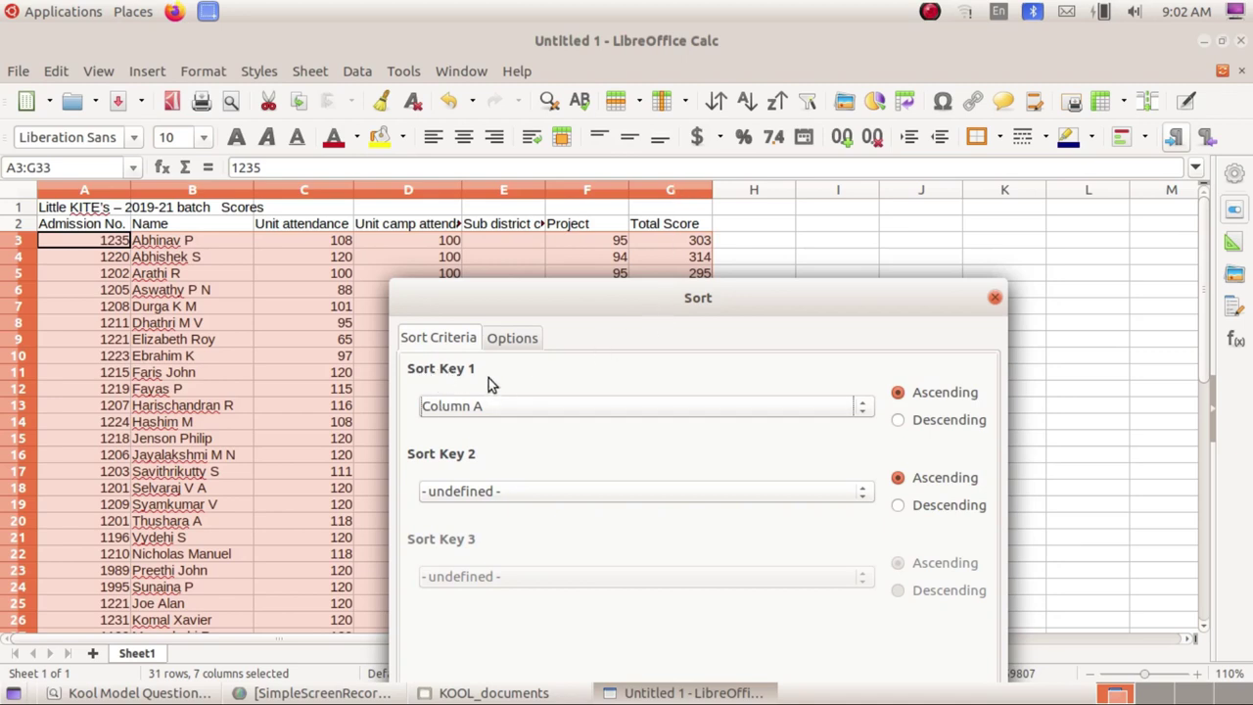
click(865, 411)
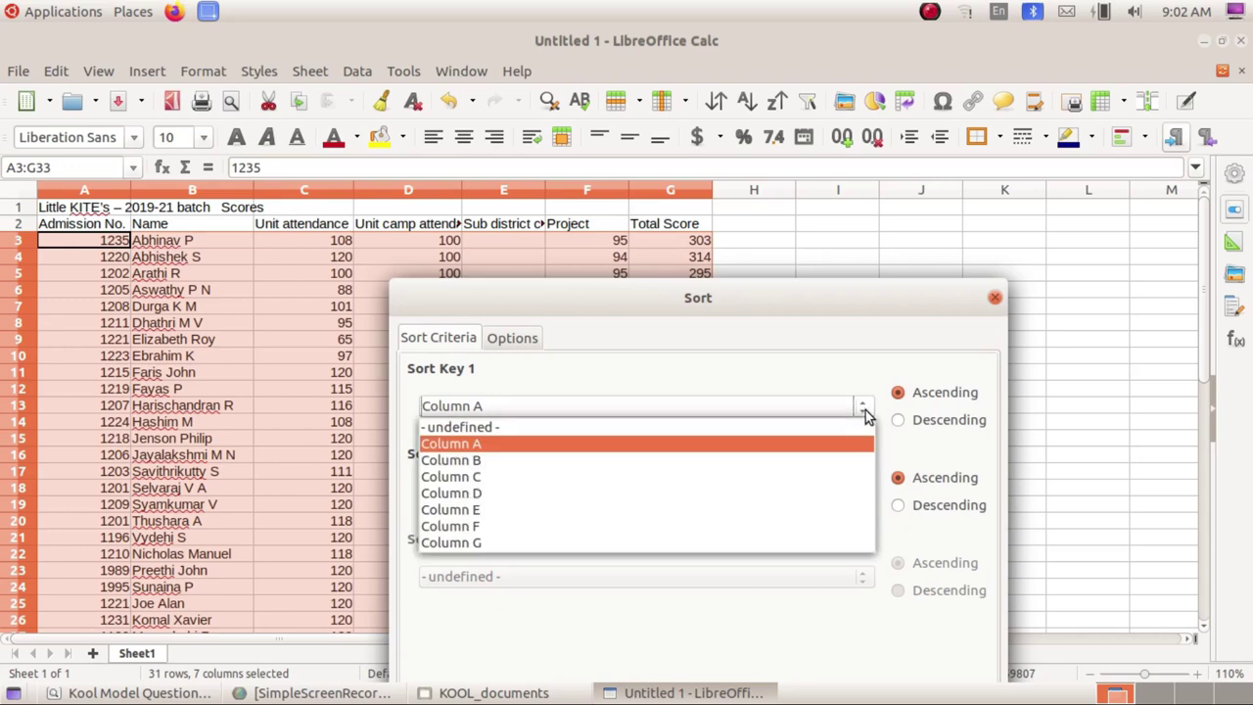
click(671, 541)
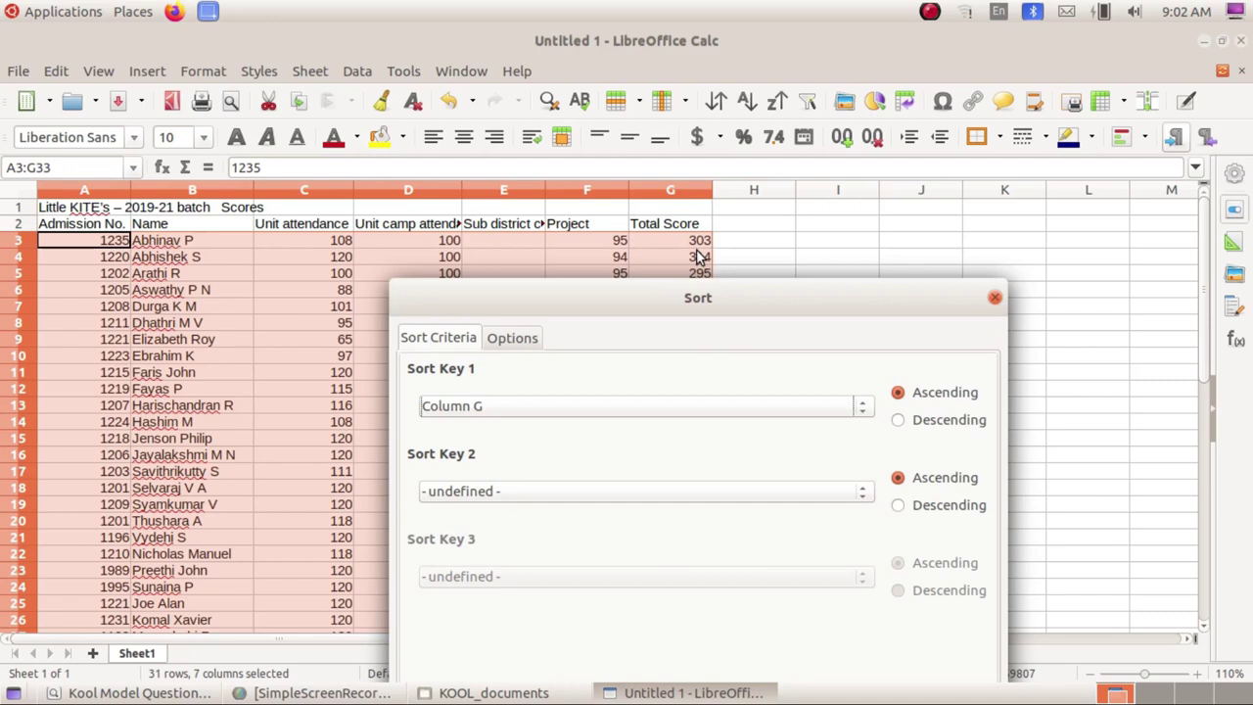
click(897, 420)
drag(862, 302, 820, 91)
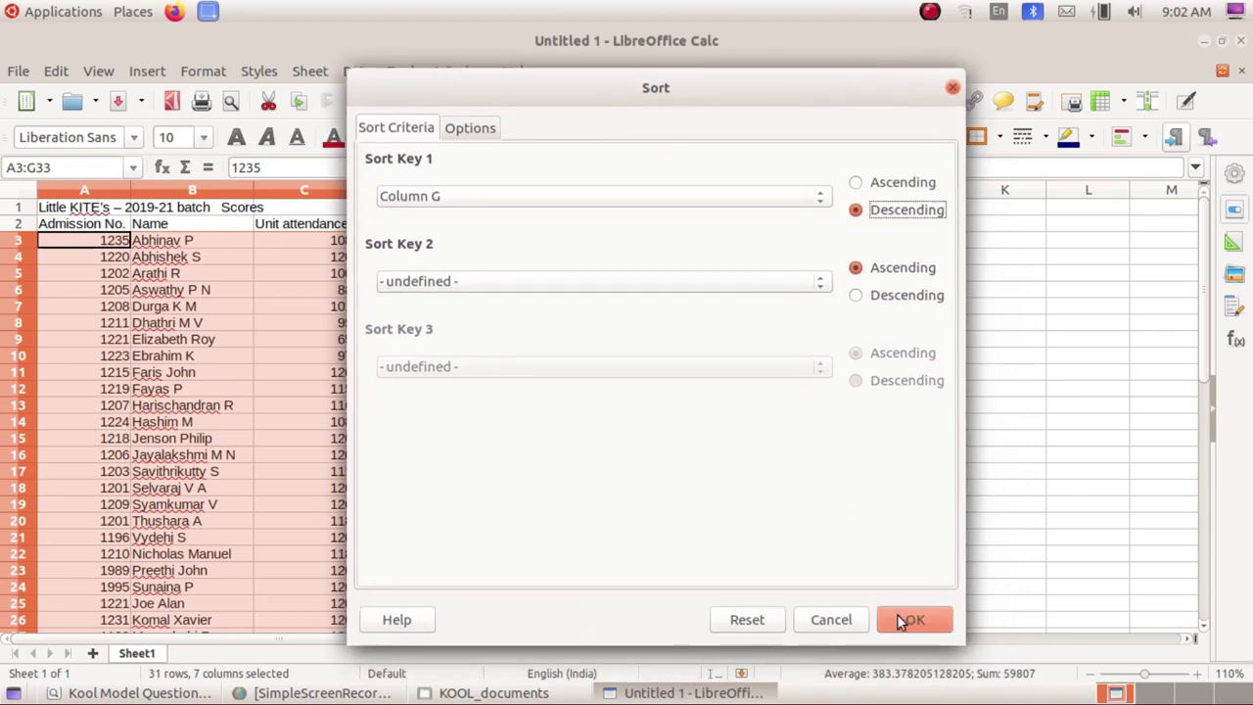
click(910, 620)
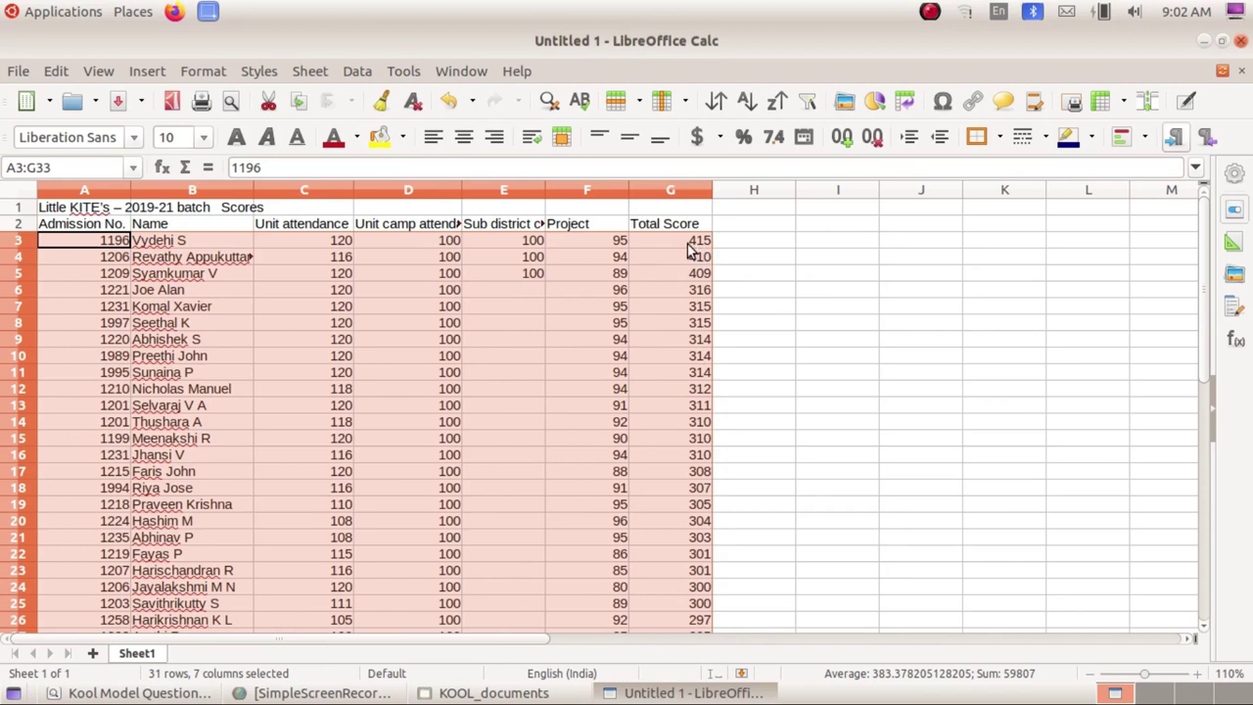
Check Qn 33 in Kool Model Question.pdf, then merge and centre the sheet title across cells A1:G1 in LibreOffice Calc.
click(132, 692)
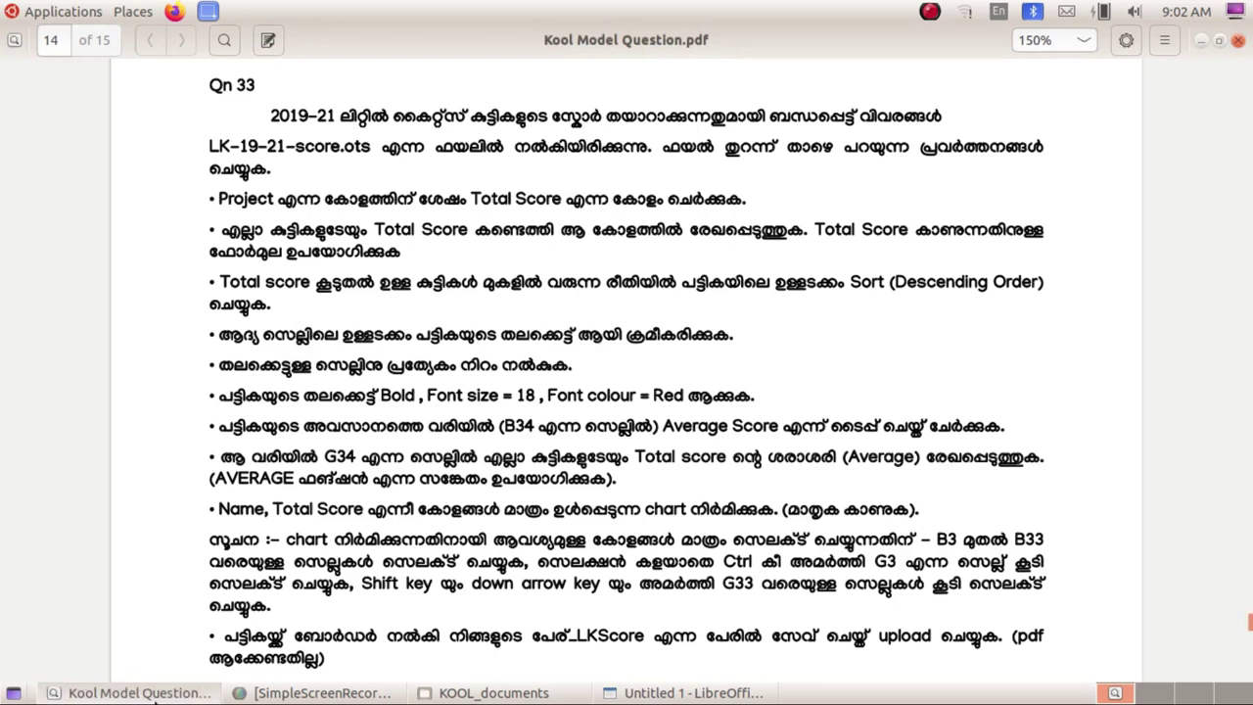
click(153, 699)
click(345, 440)
click(110, 212)
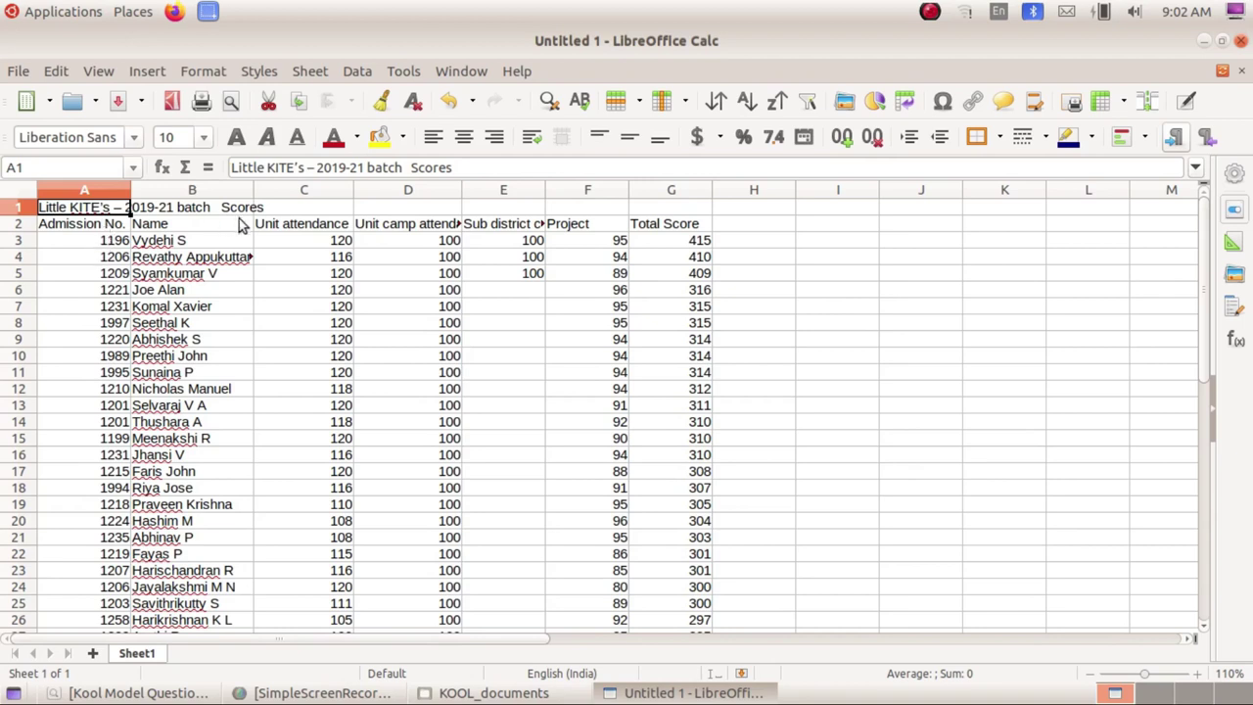
click(484, 326)
drag(89, 206, 641, 208)
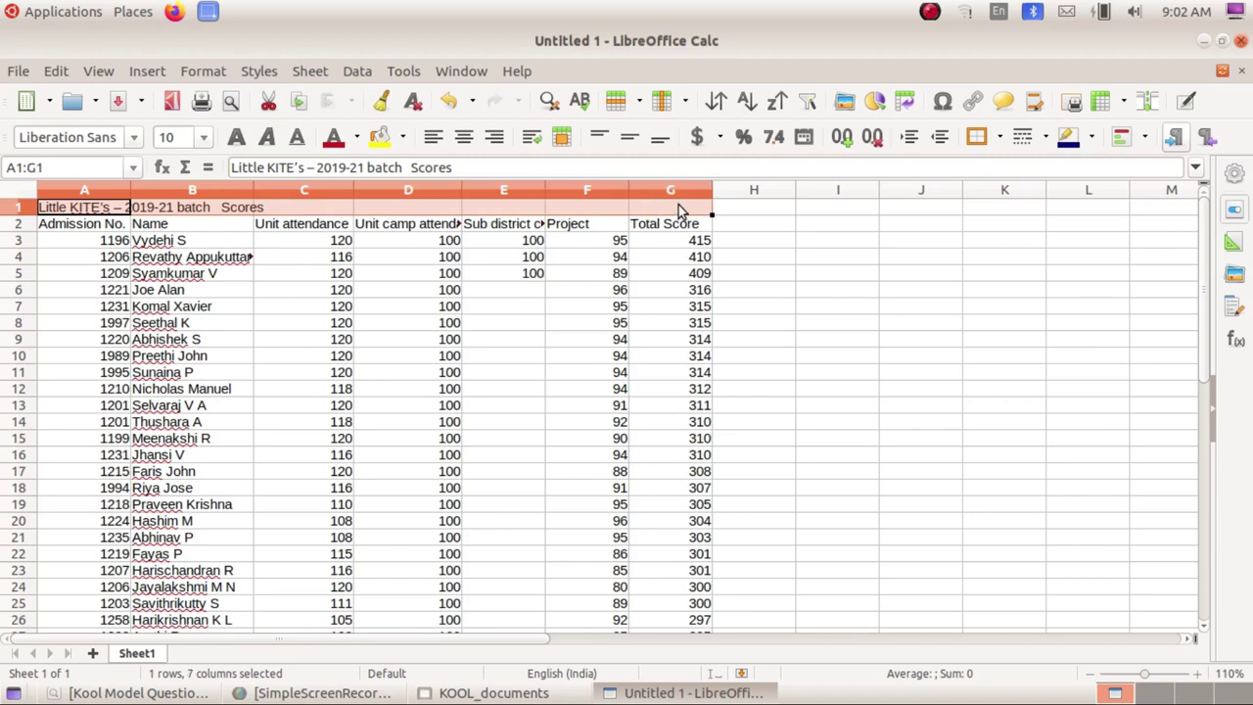
click(564, 138)
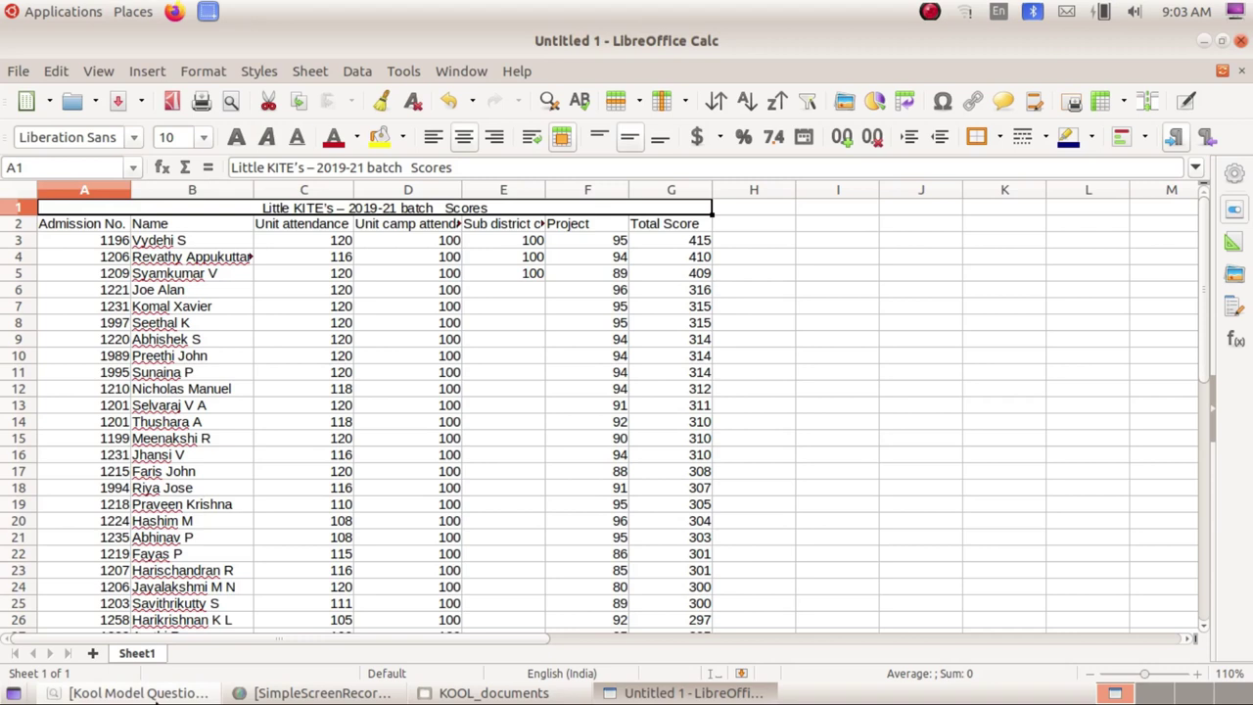
Check the title colour instruction in Kool Model Question.pdf and give the merged title cell a lime green background in Calc.
click(155, 695)
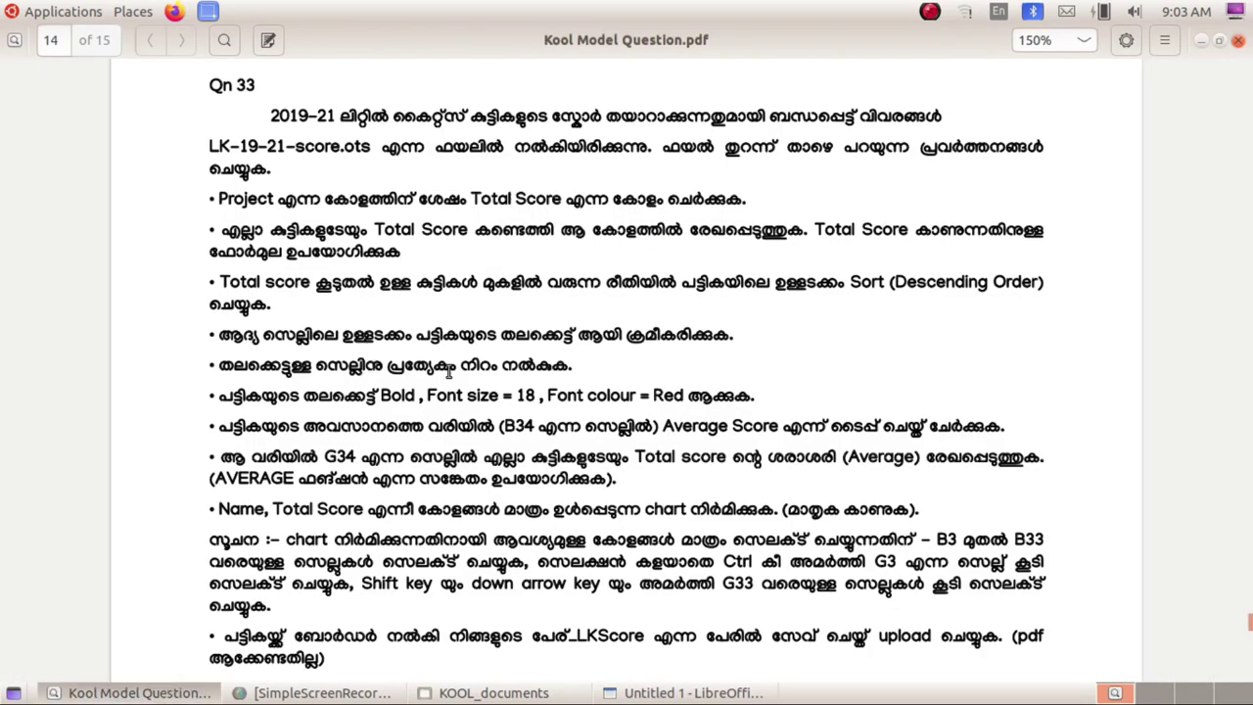
click(168, 699)
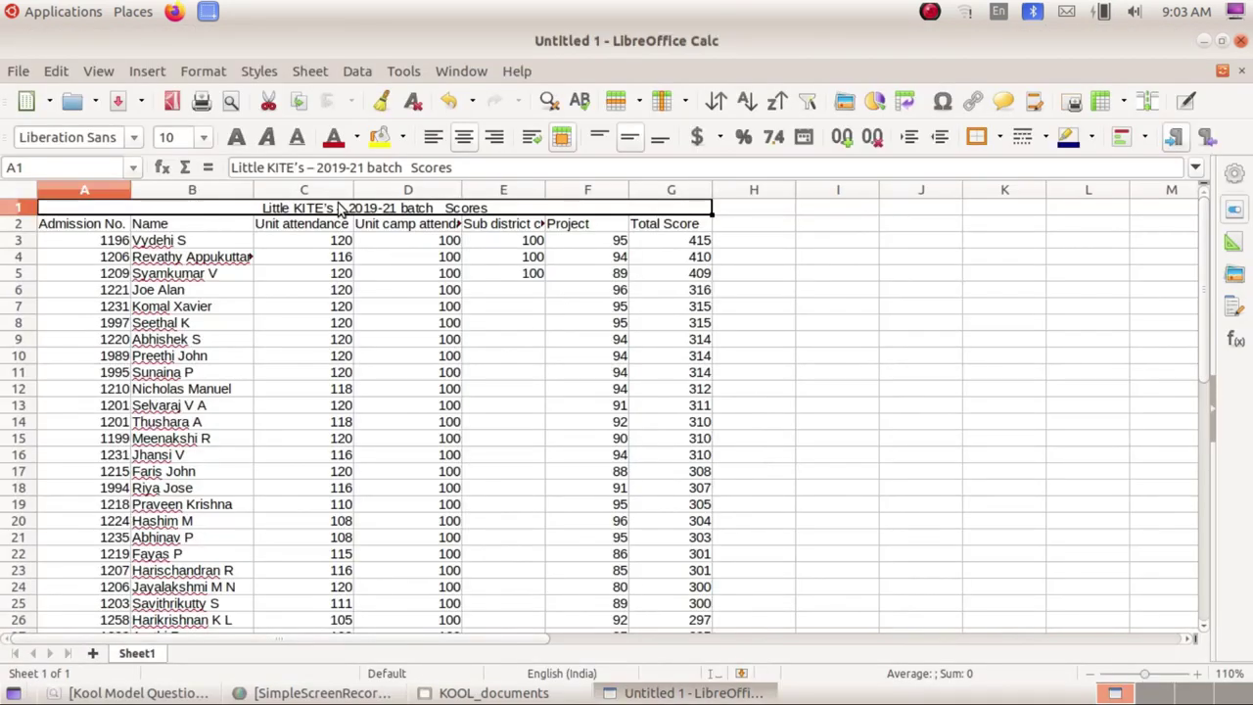
click(381, 140)
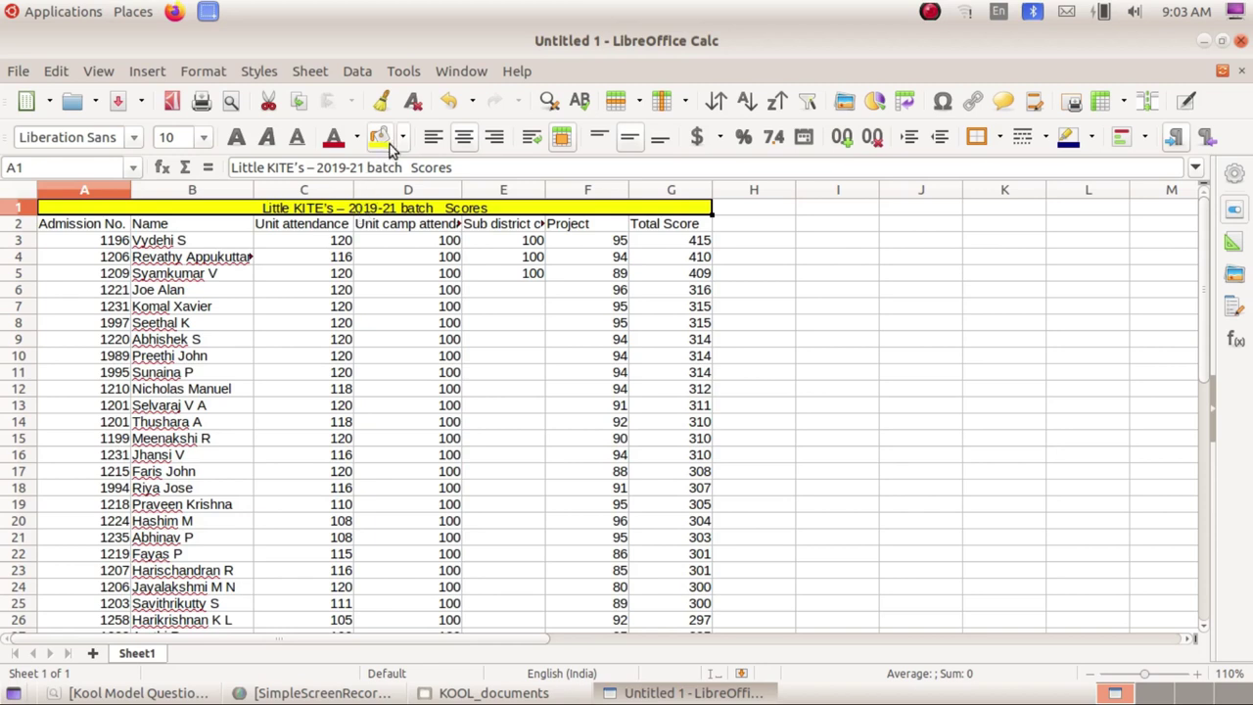
click(402, 143)
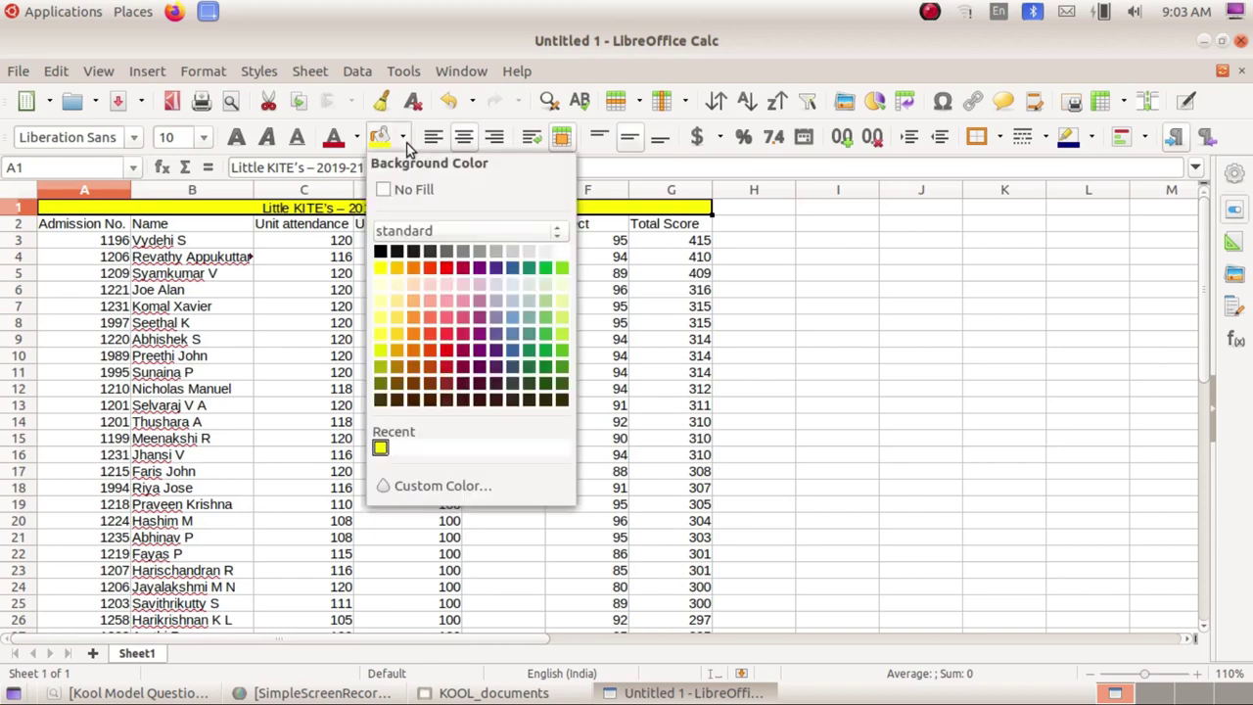
click(562, 319)
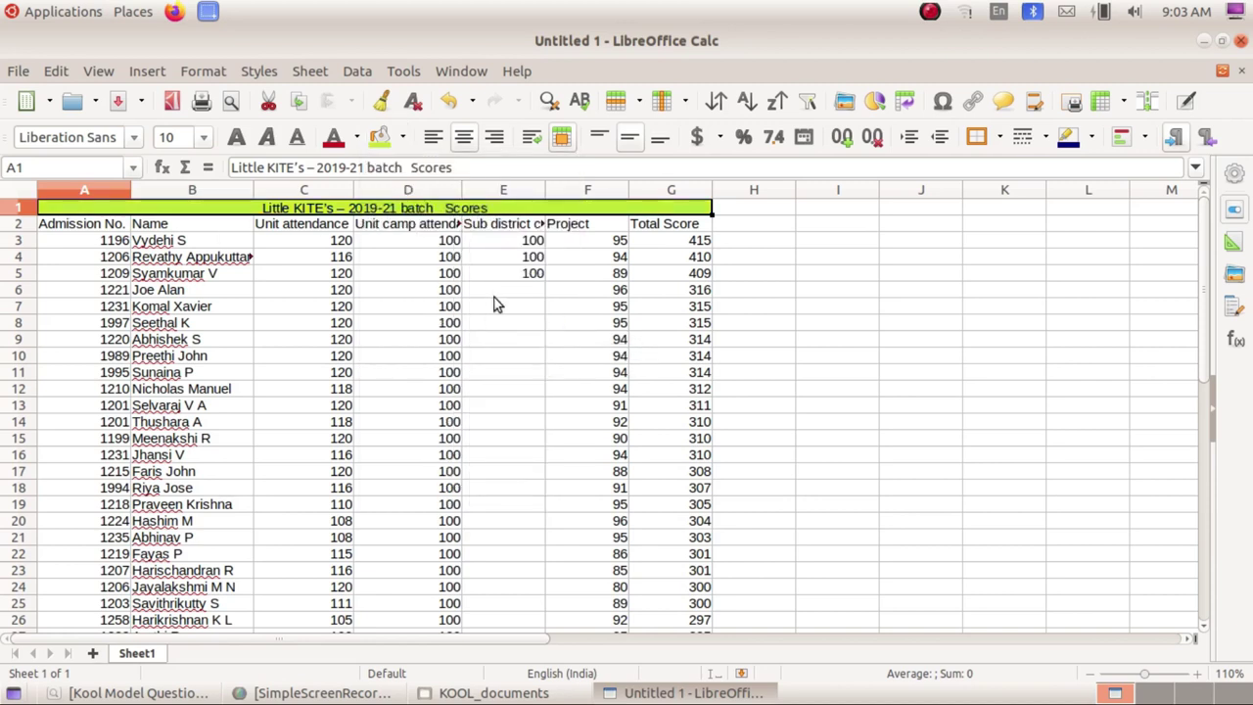
Check the title's font requirements in Kool Model Question.pdf, then make the title in A1 bold with font size 18 in Calc.
click(137, 692)
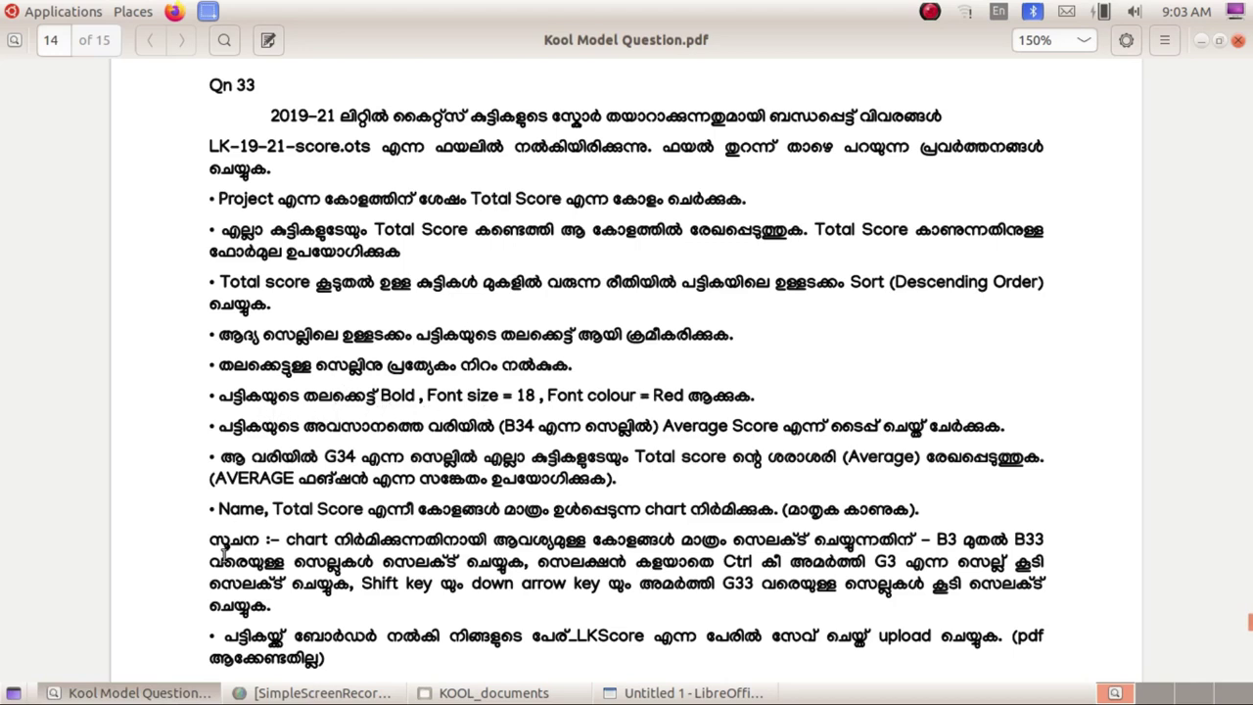
click(142, 697)
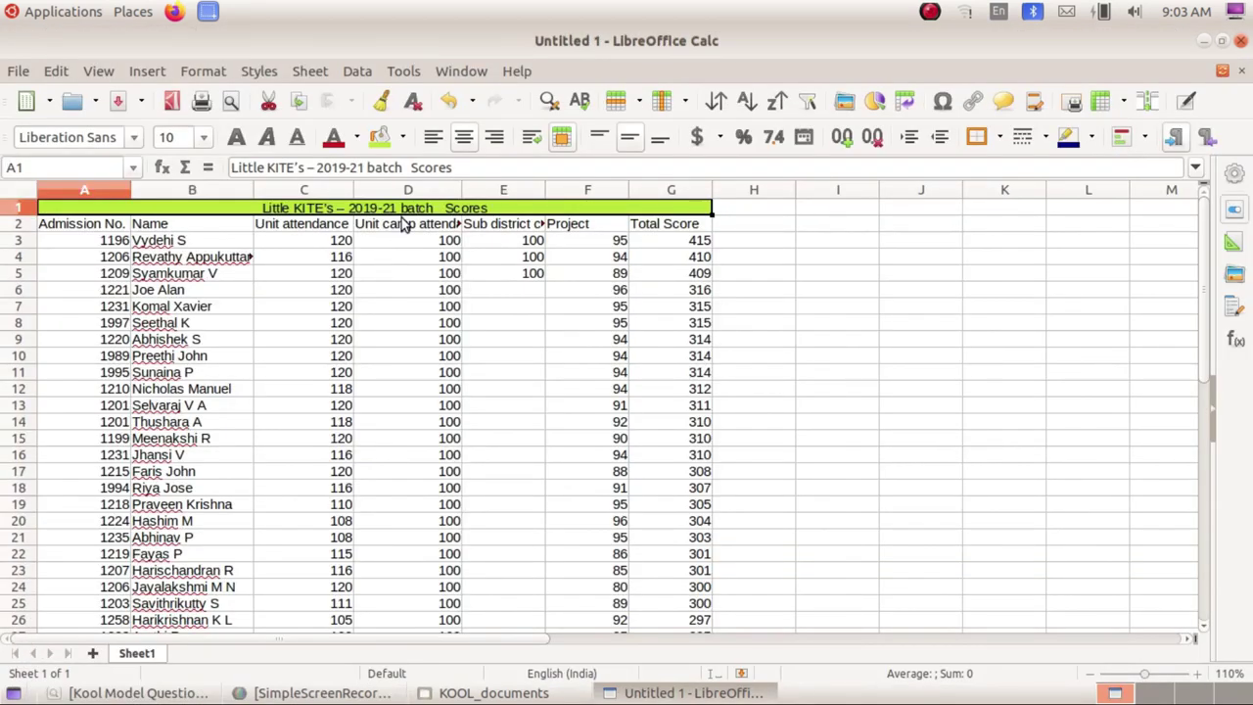
click(239, 140)
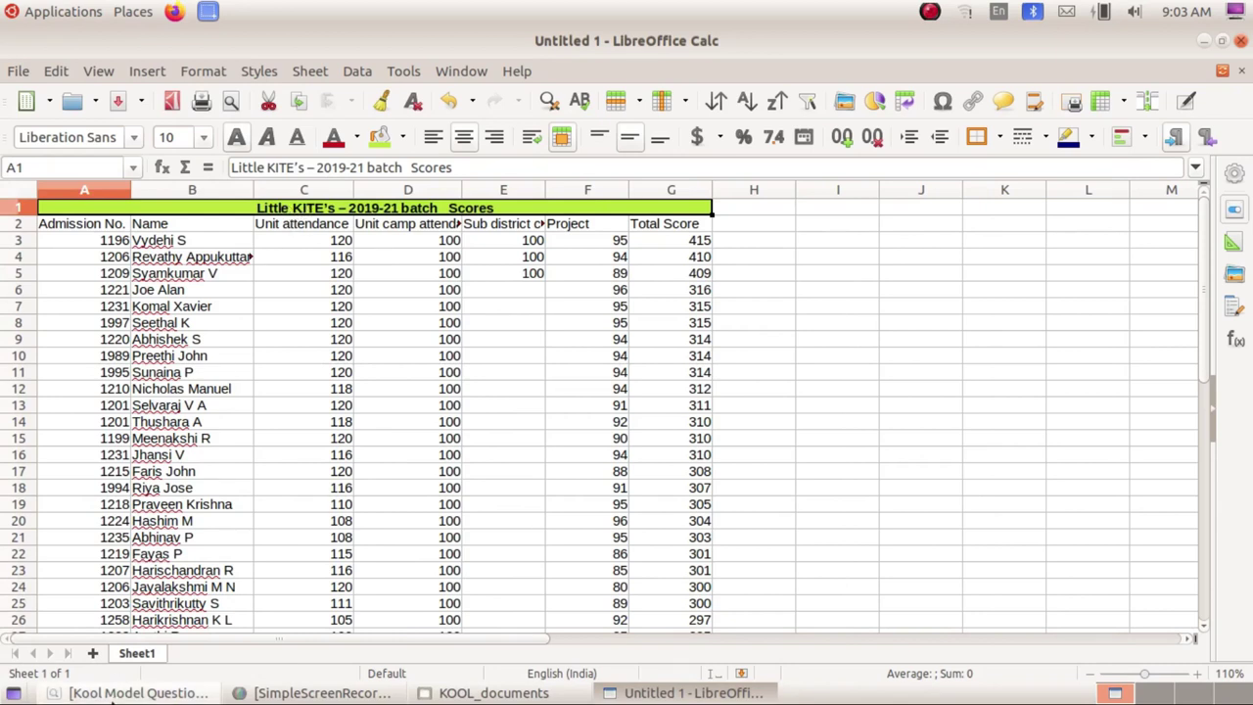
click(137, 693)
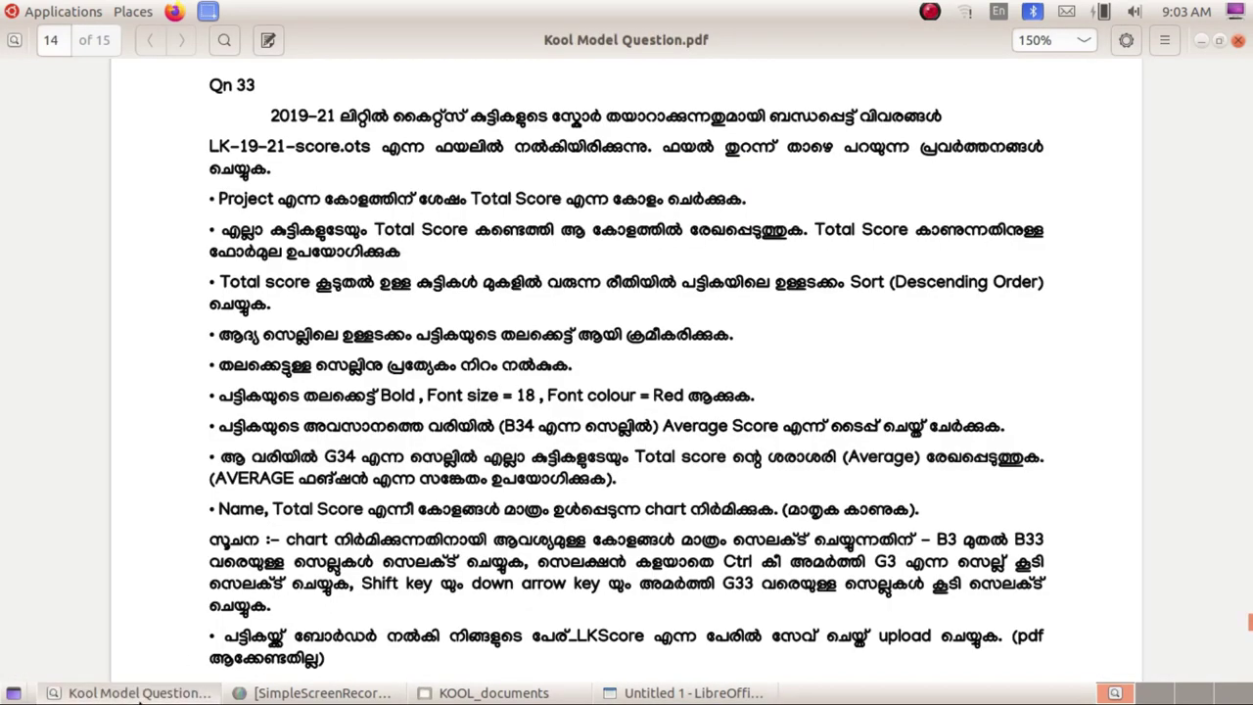
click(137, 693)
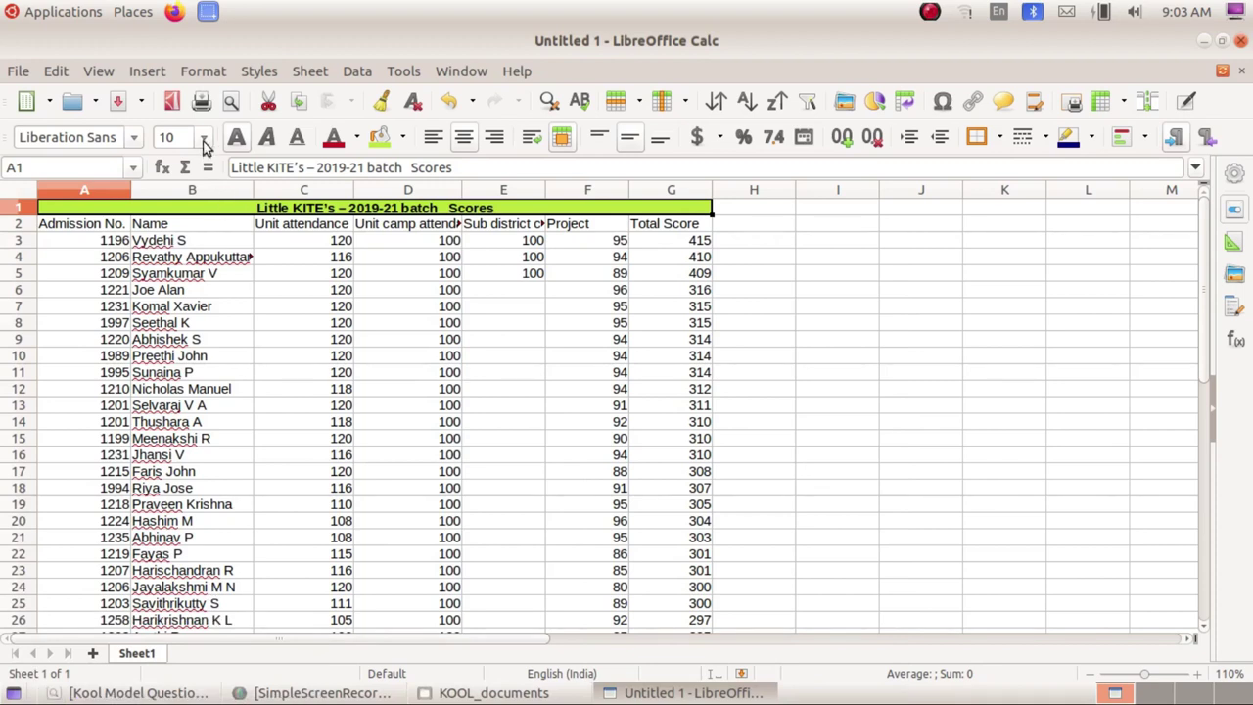
click(243, 241)
click(250, 211)
click(204, 137)
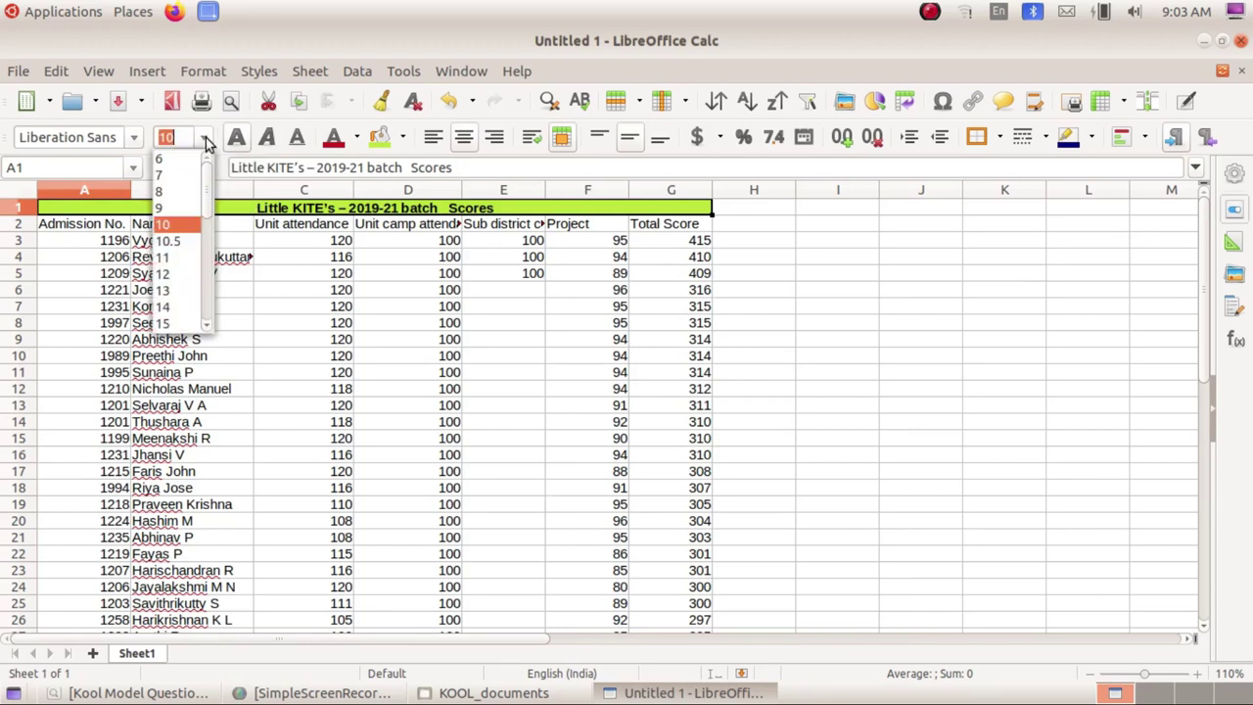
text(18)
key(Return)
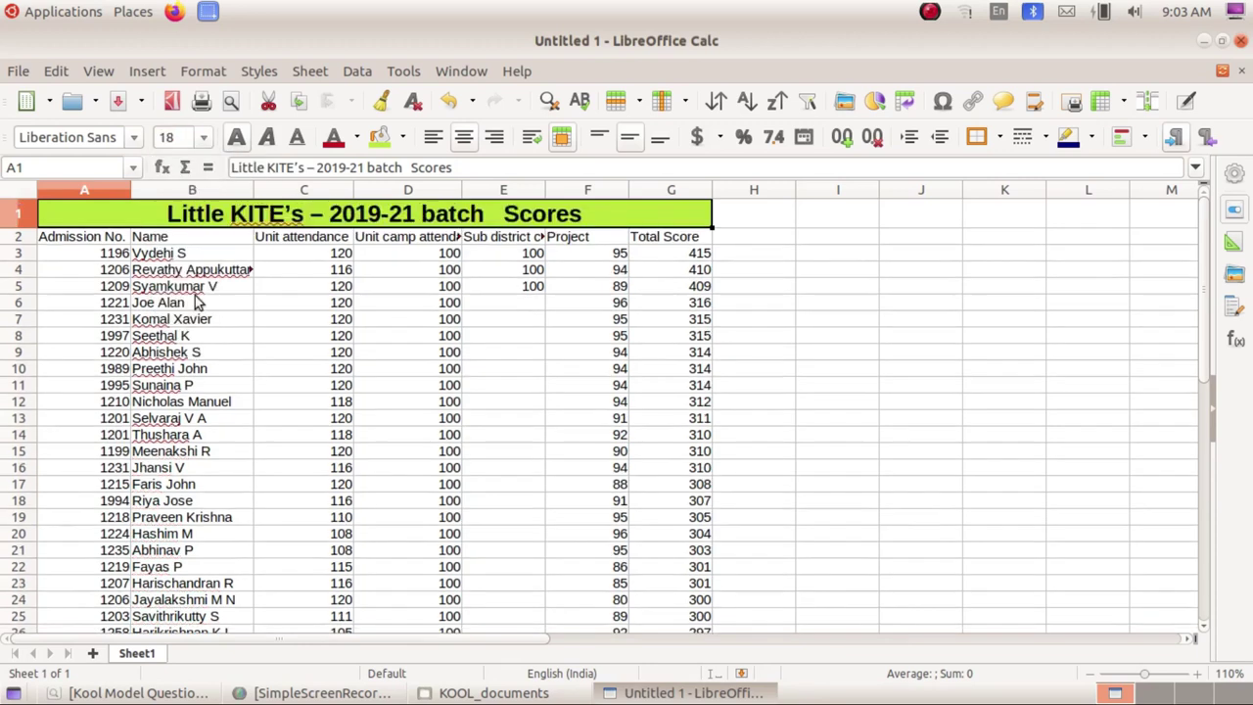
Check the font colour requirement in Kool Model Question.pdf and set the title text in A1 to red in Calc.
click(137, 693)
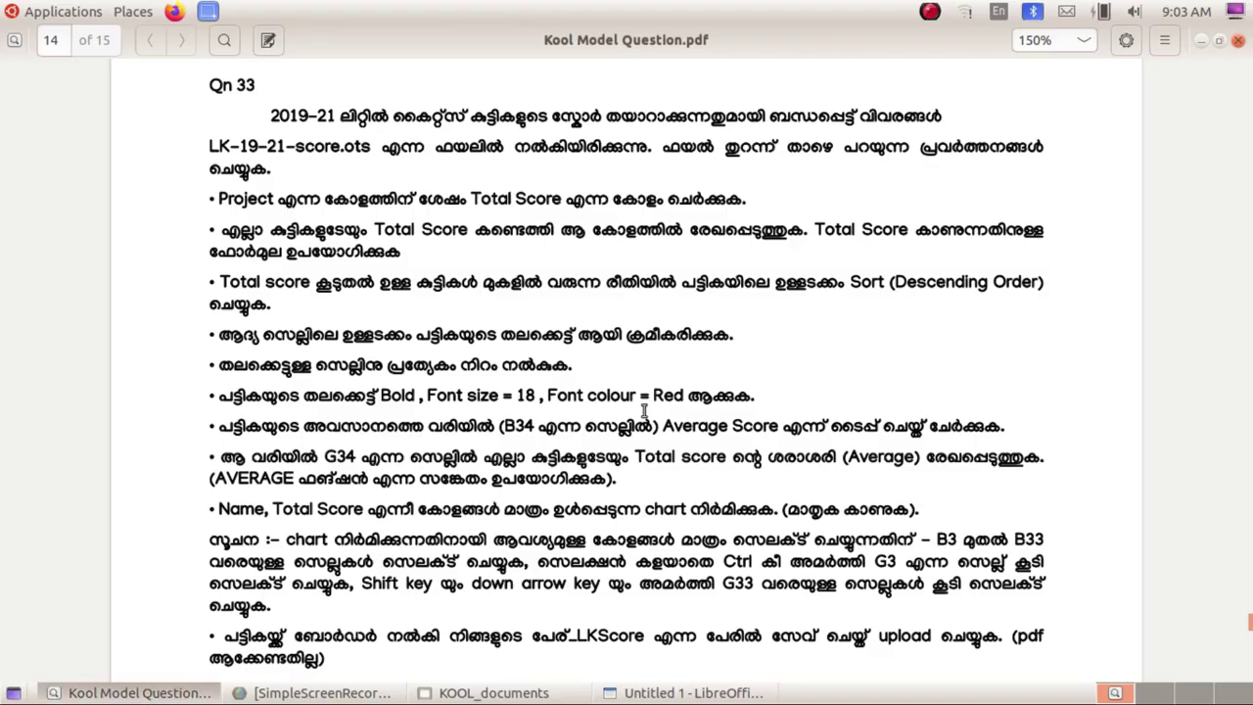
click(205, 693)
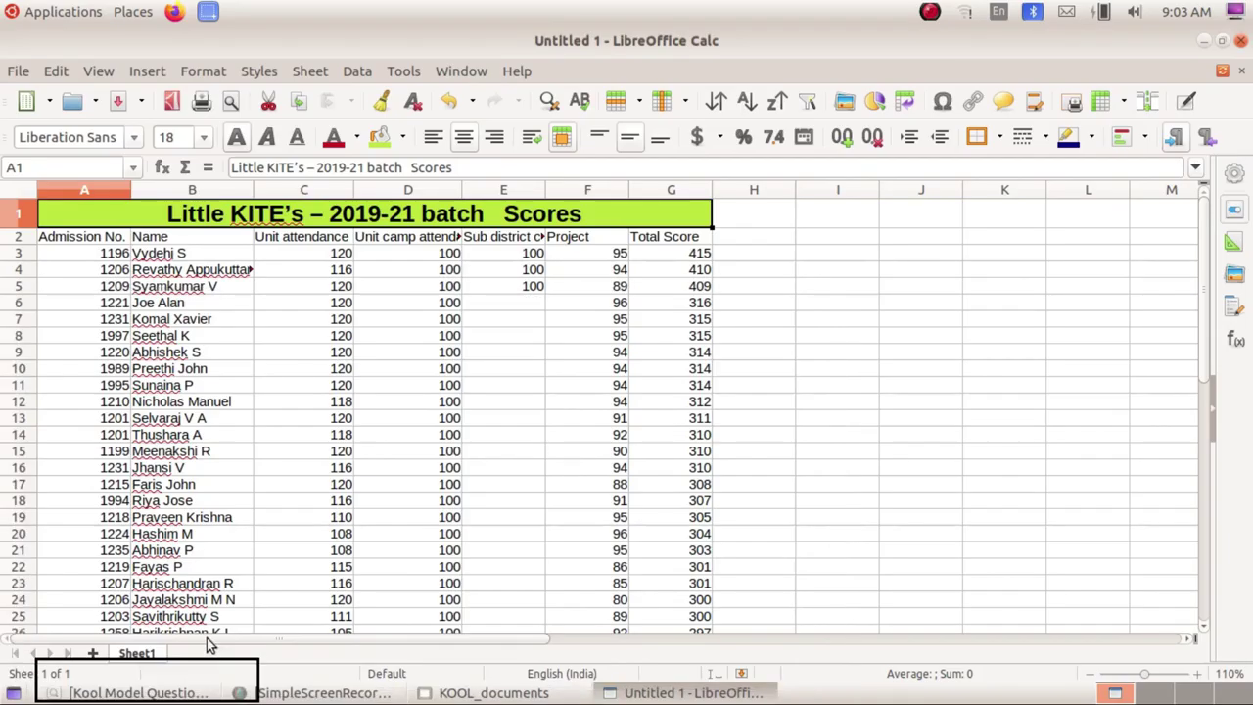
click(356, 138)
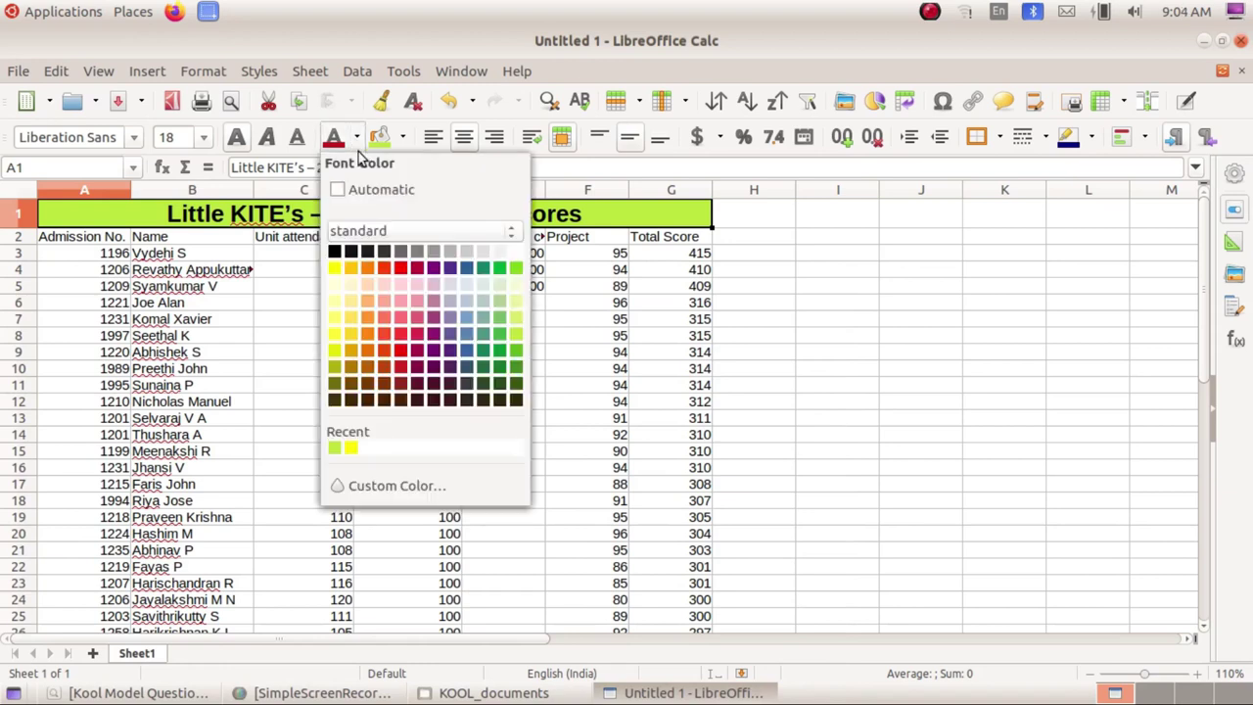
click(401, 271)
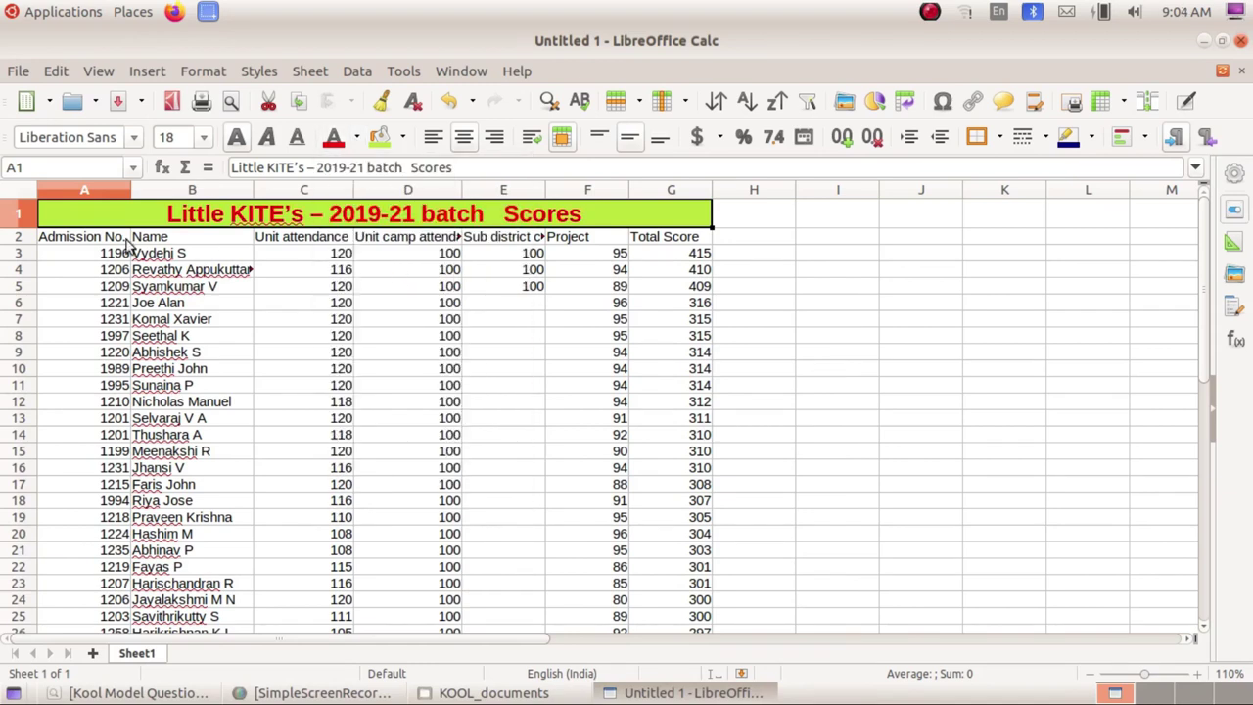
click(518, 318)
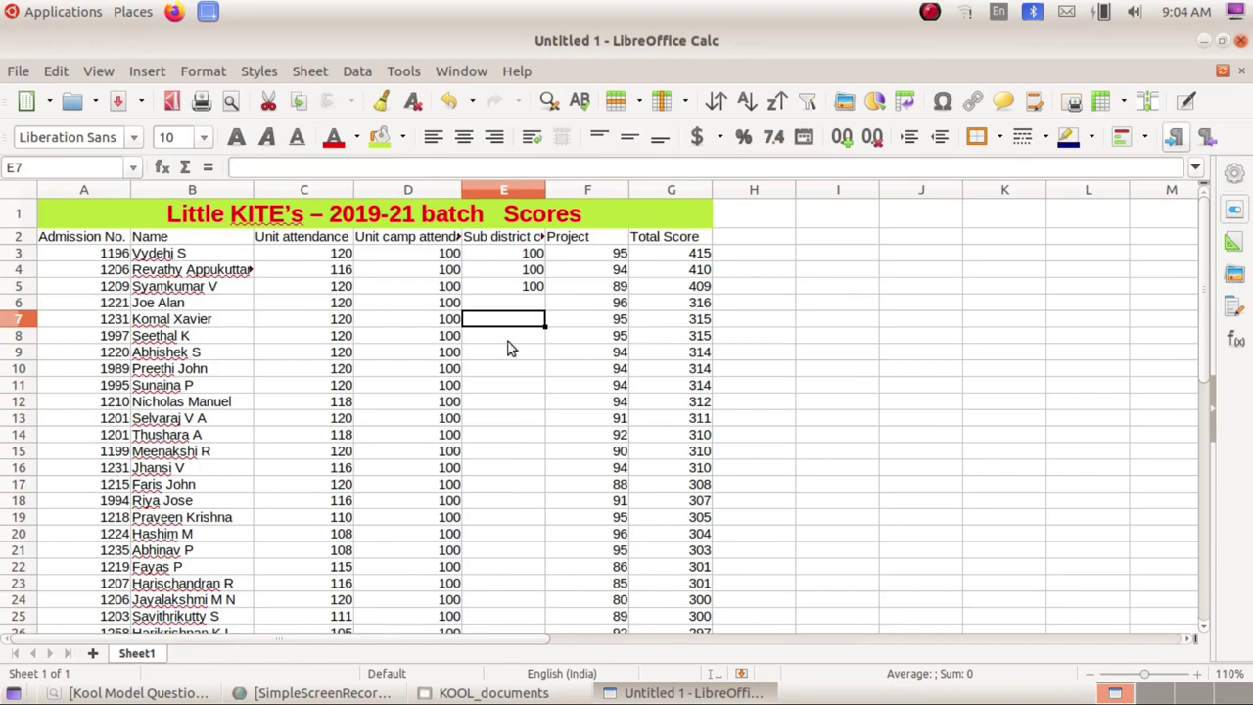
Check the last-row instruction in Kool Model Question.pdf and enter the label Average Score in cell B34, below the student names.
click(137, 692)
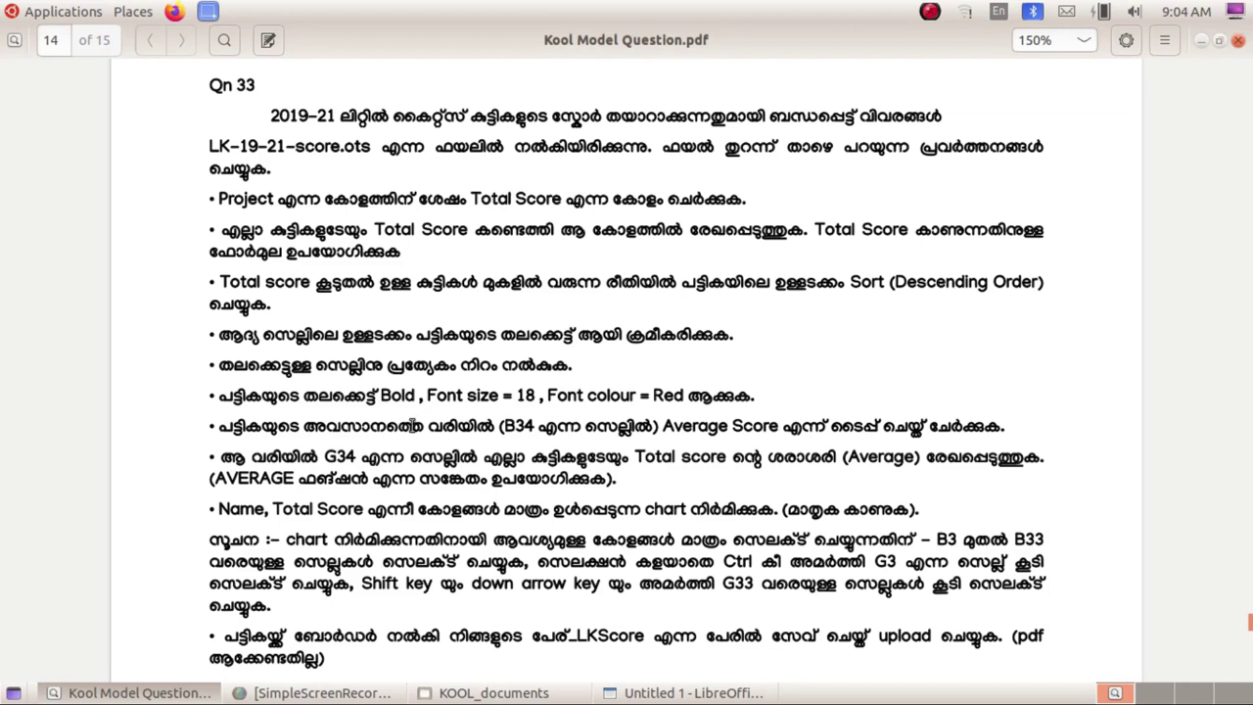
key(alt+Tab)
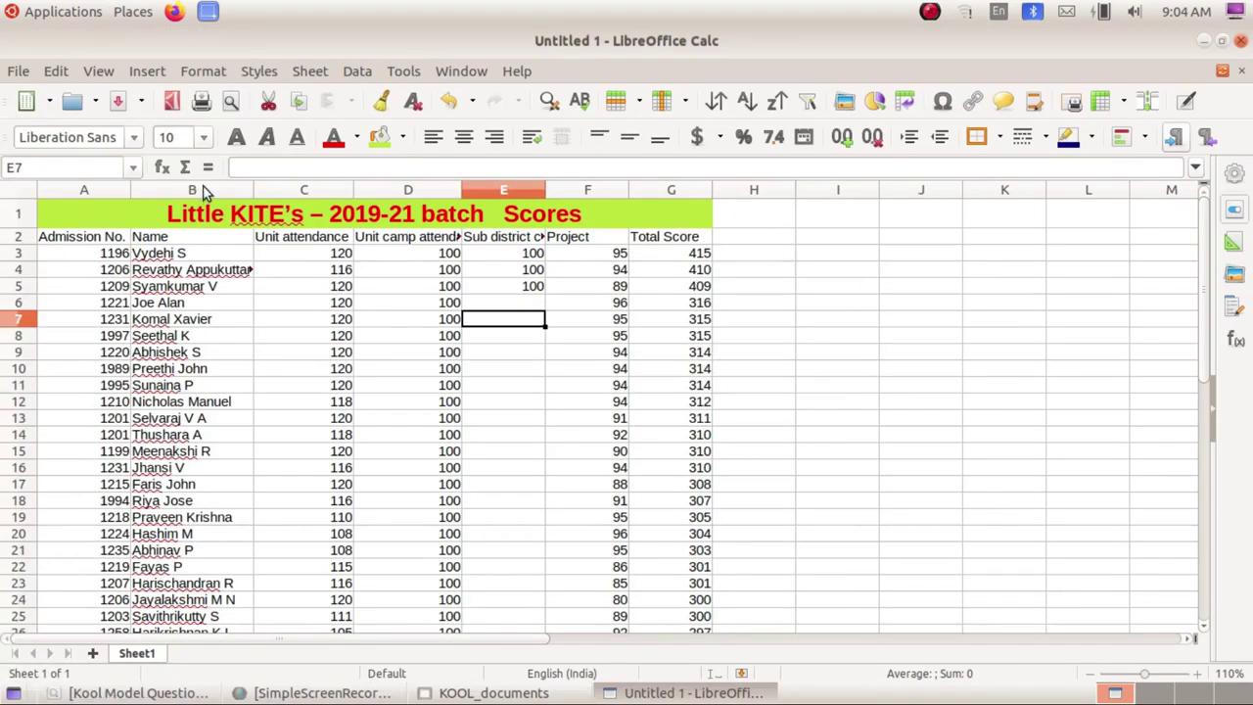
click(196, 190)
scroll(190, 386, down, 6)
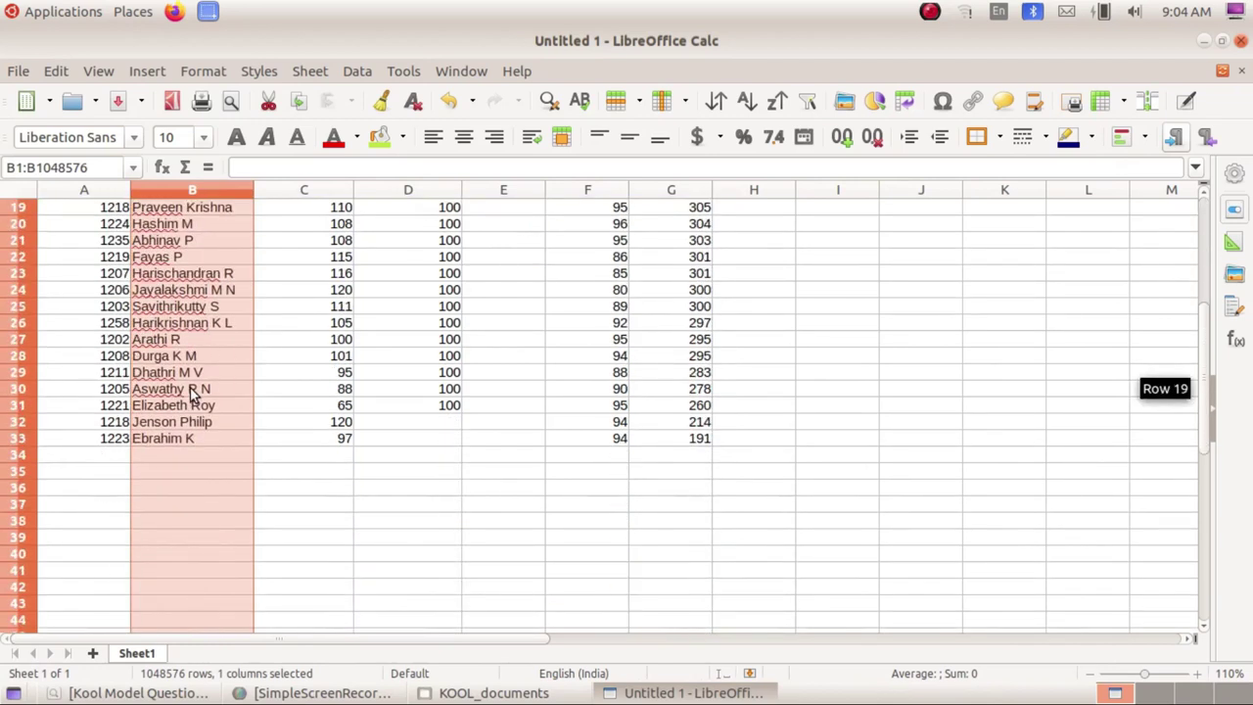
click(187, 453)
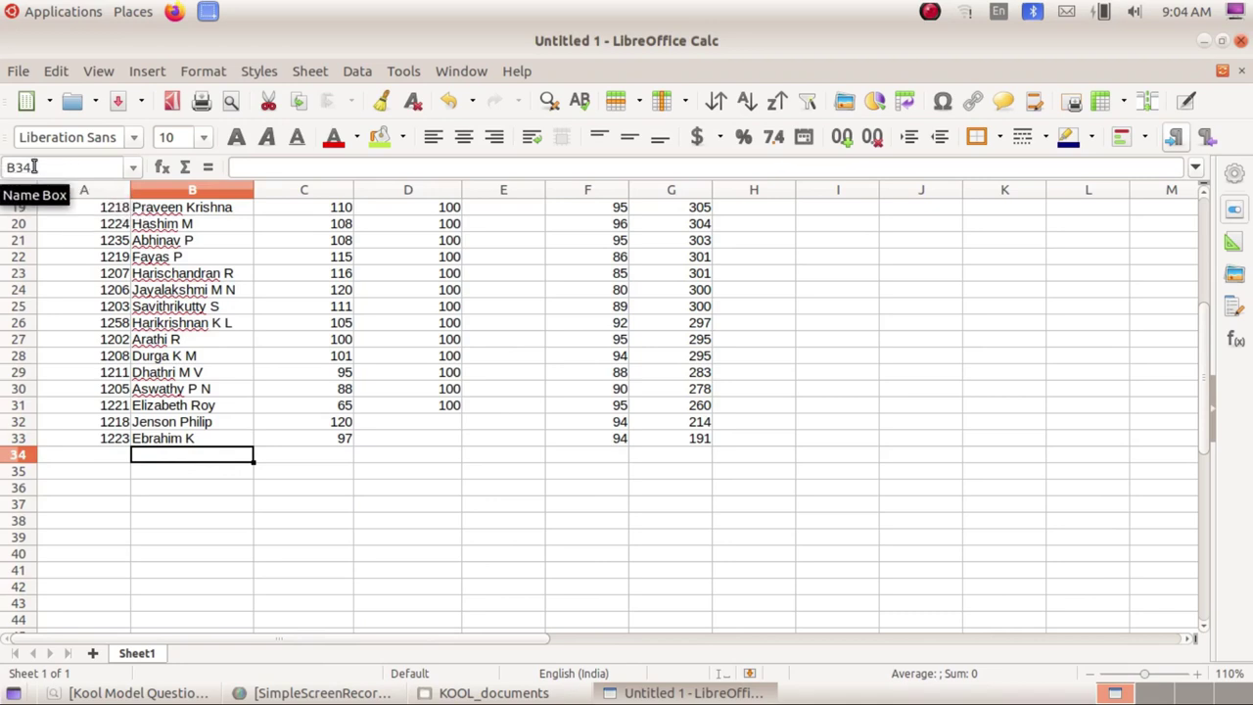
click(137, 692)
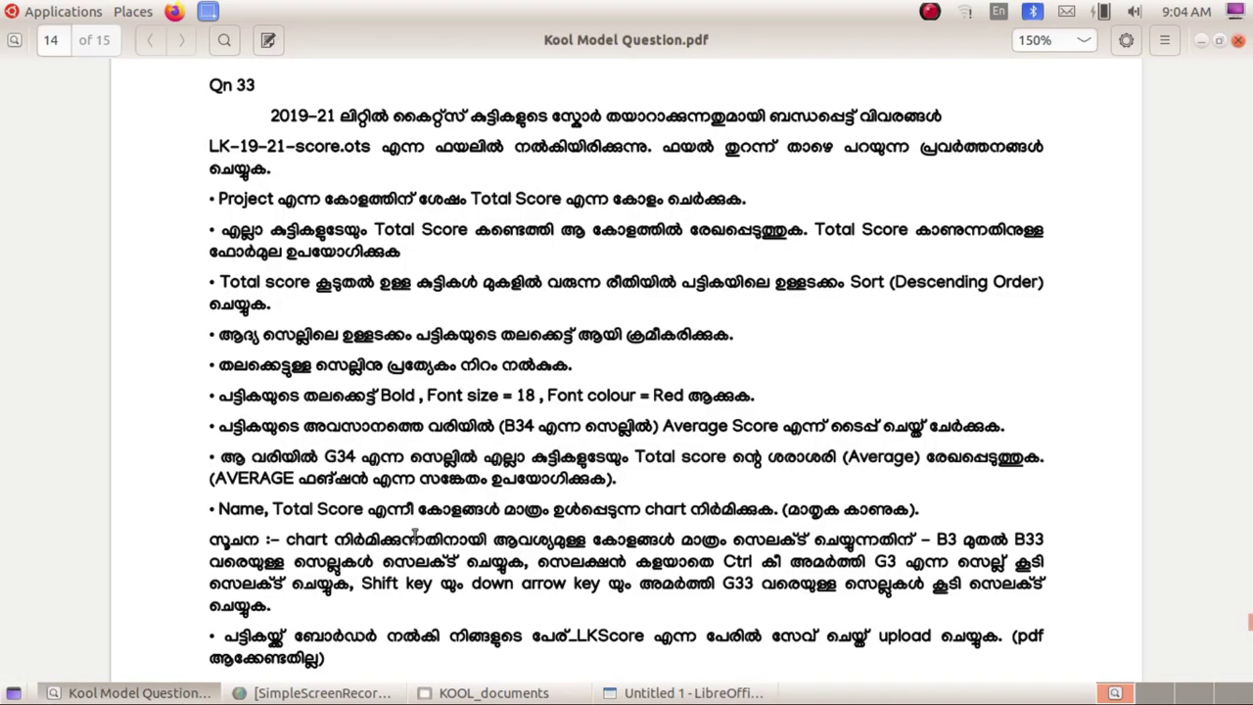
click(166, 692)
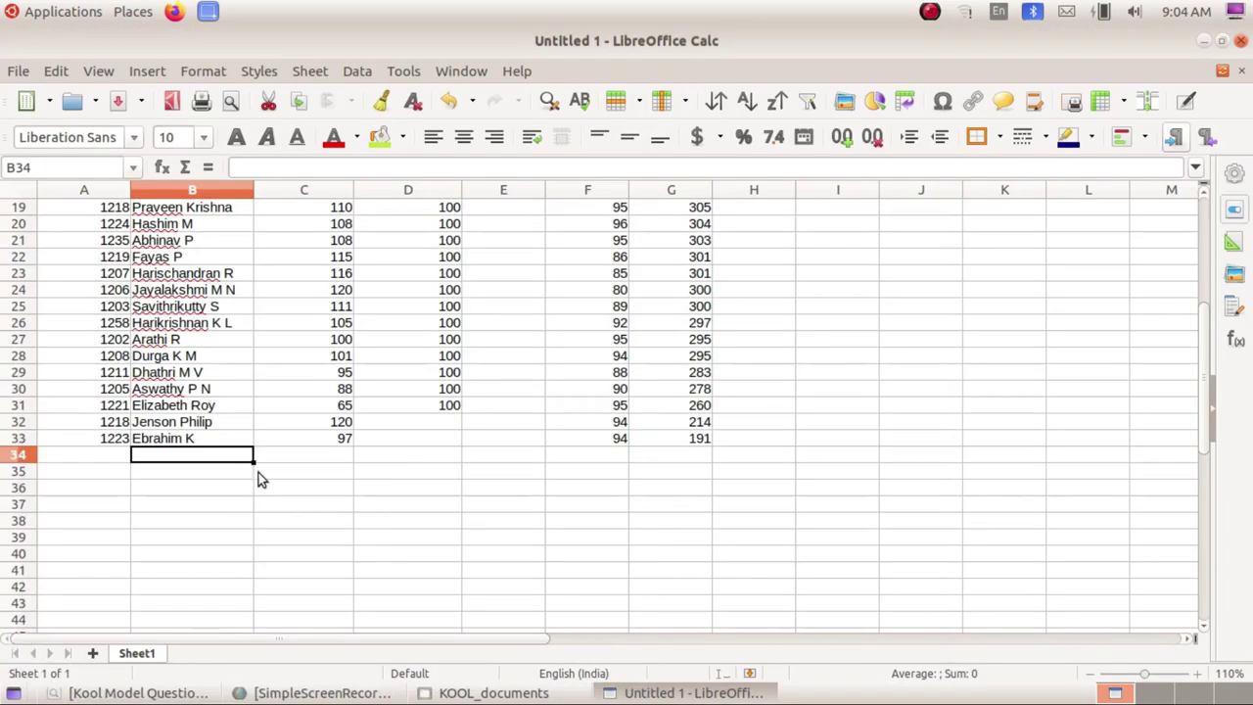
text(Ave)
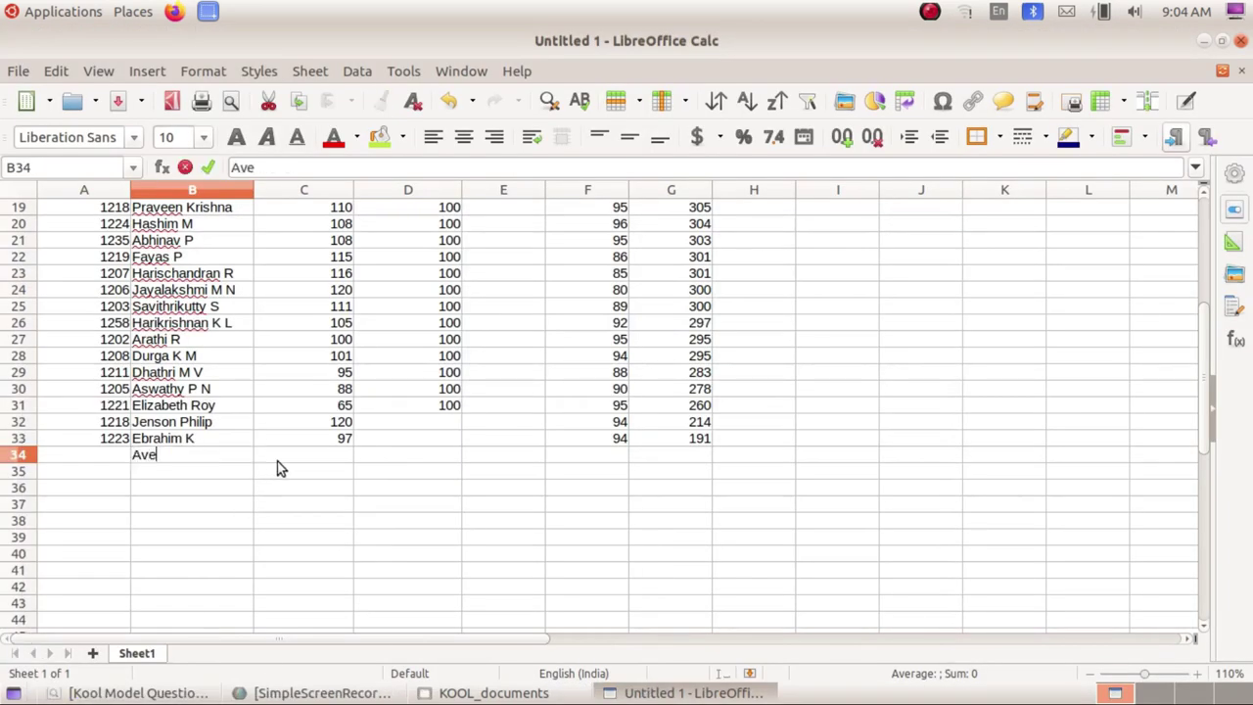
text(rage Sco)
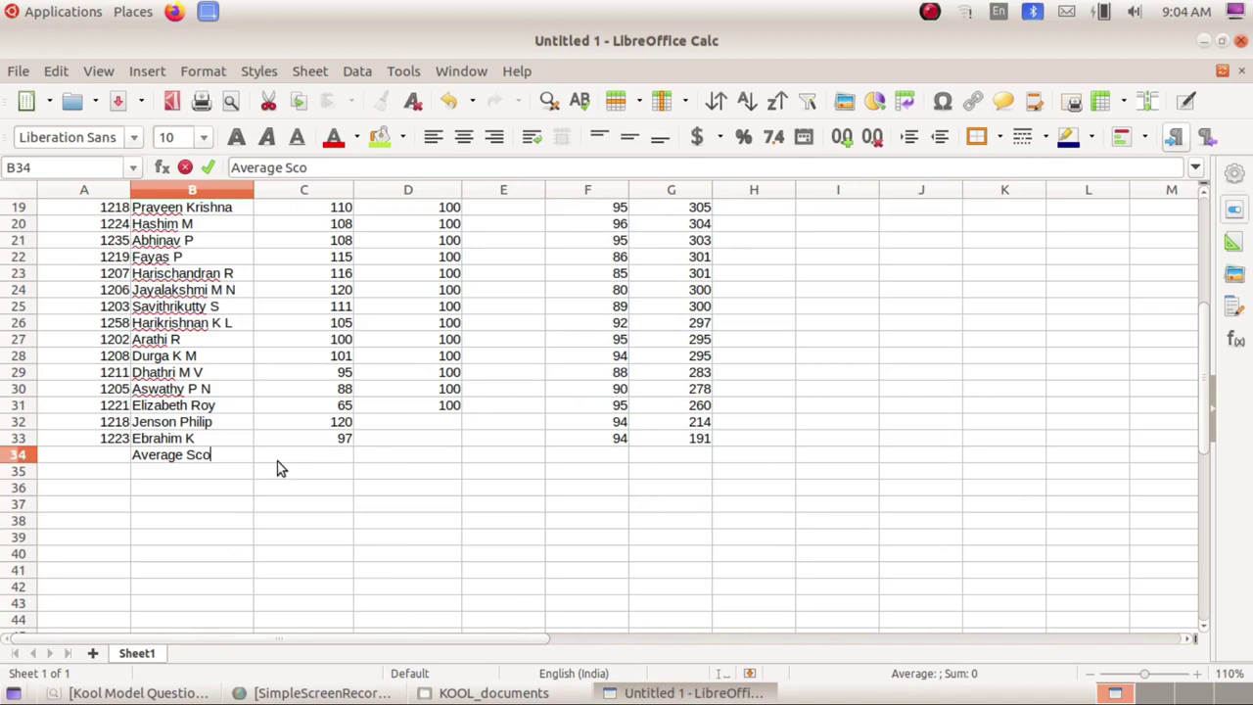
text(re)
key(Return)
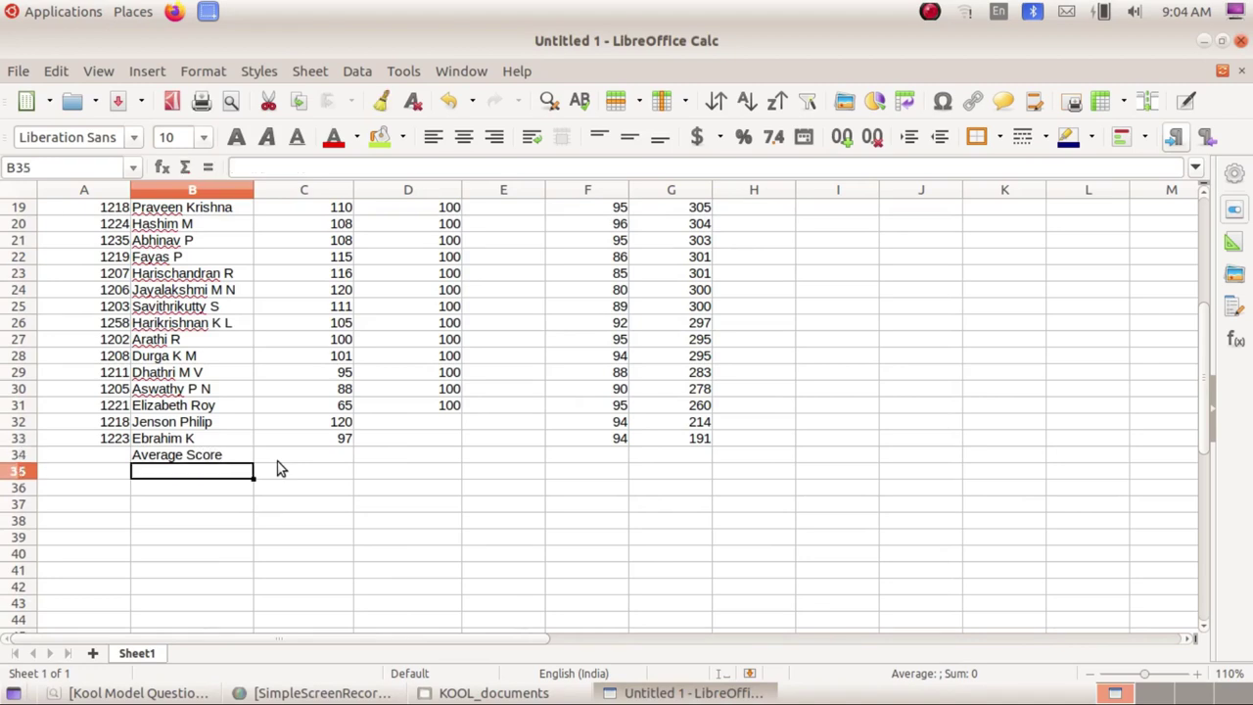
Check the average instruction in Kool Model Question.pdf and select cell G34 in Calc, below the total scores.
click(137, 692)
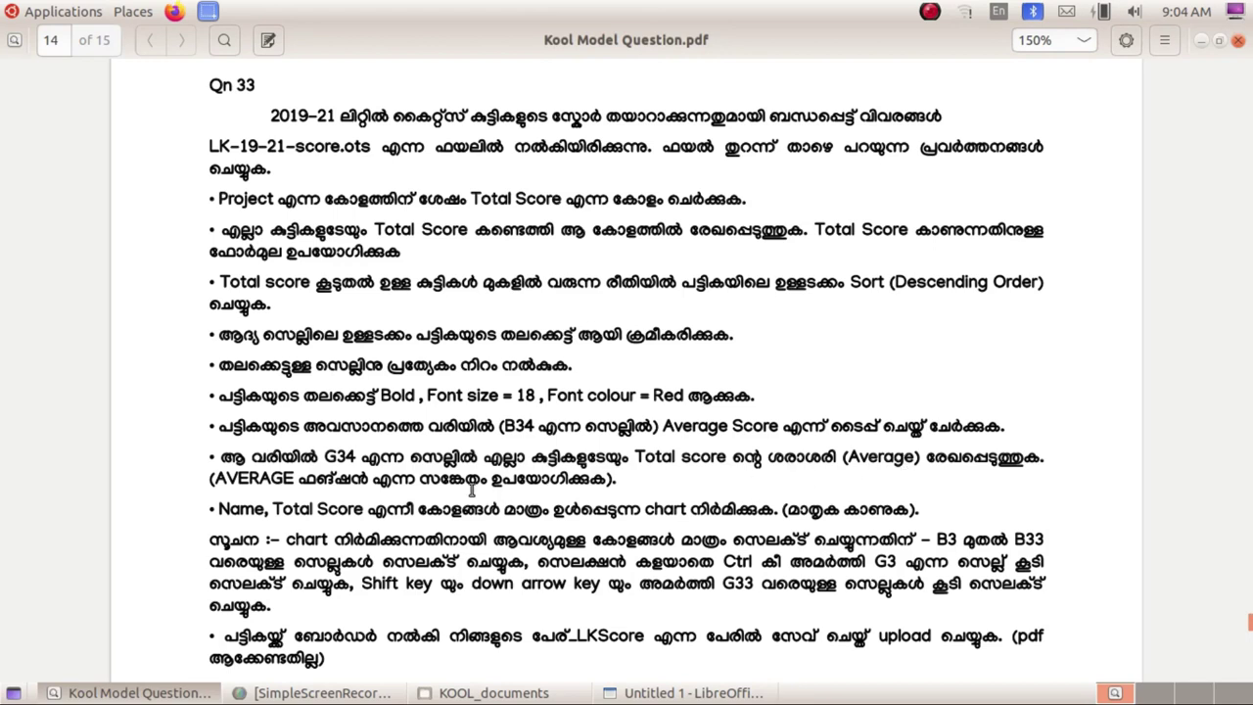
click(157, 692)
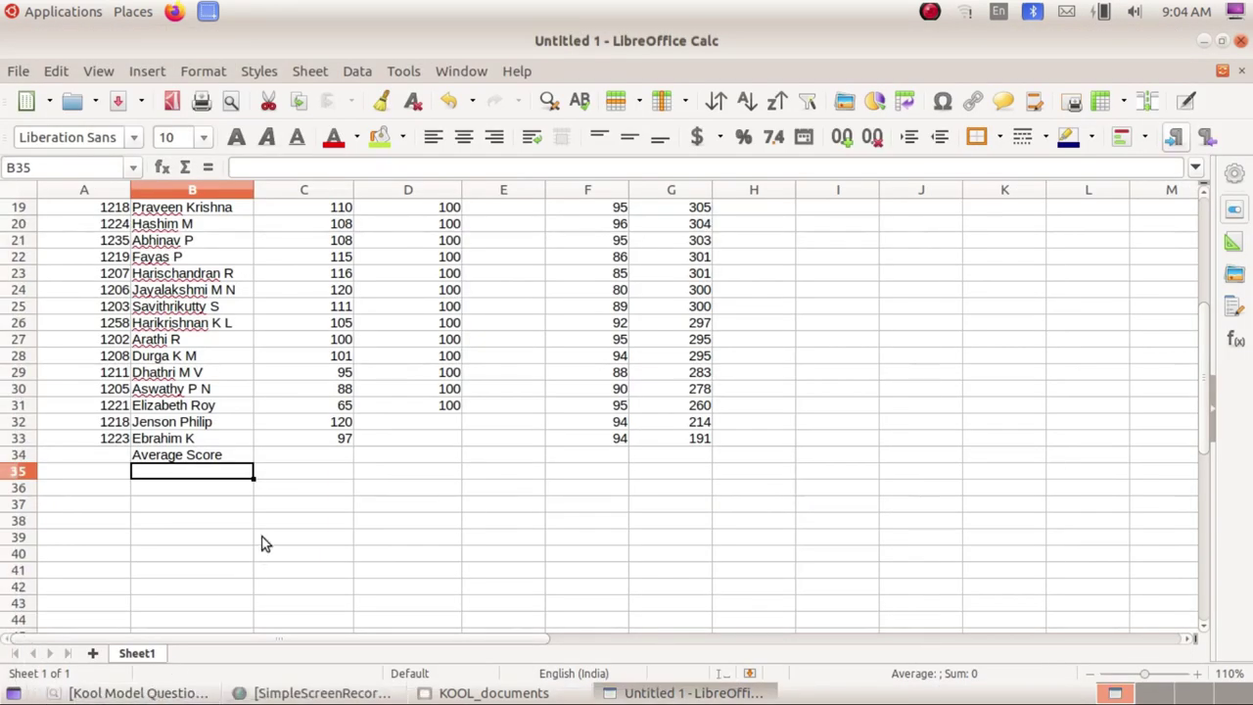
click(230, 460)
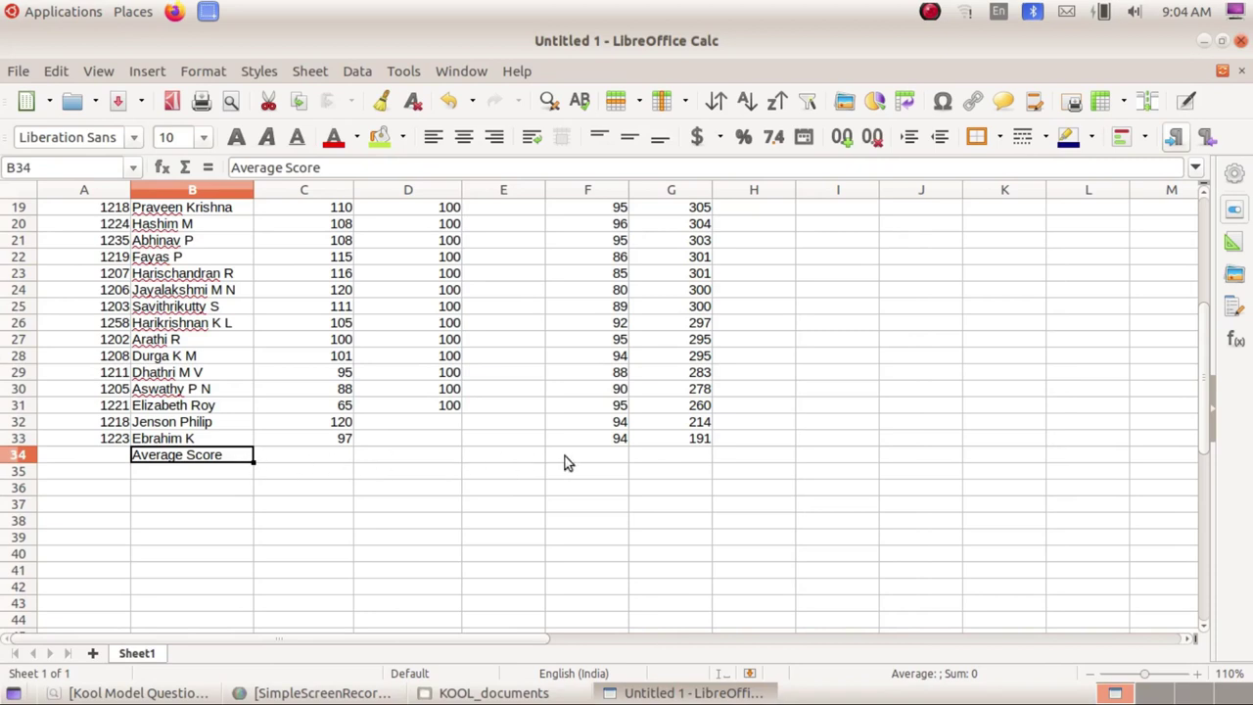
click(661, 458)
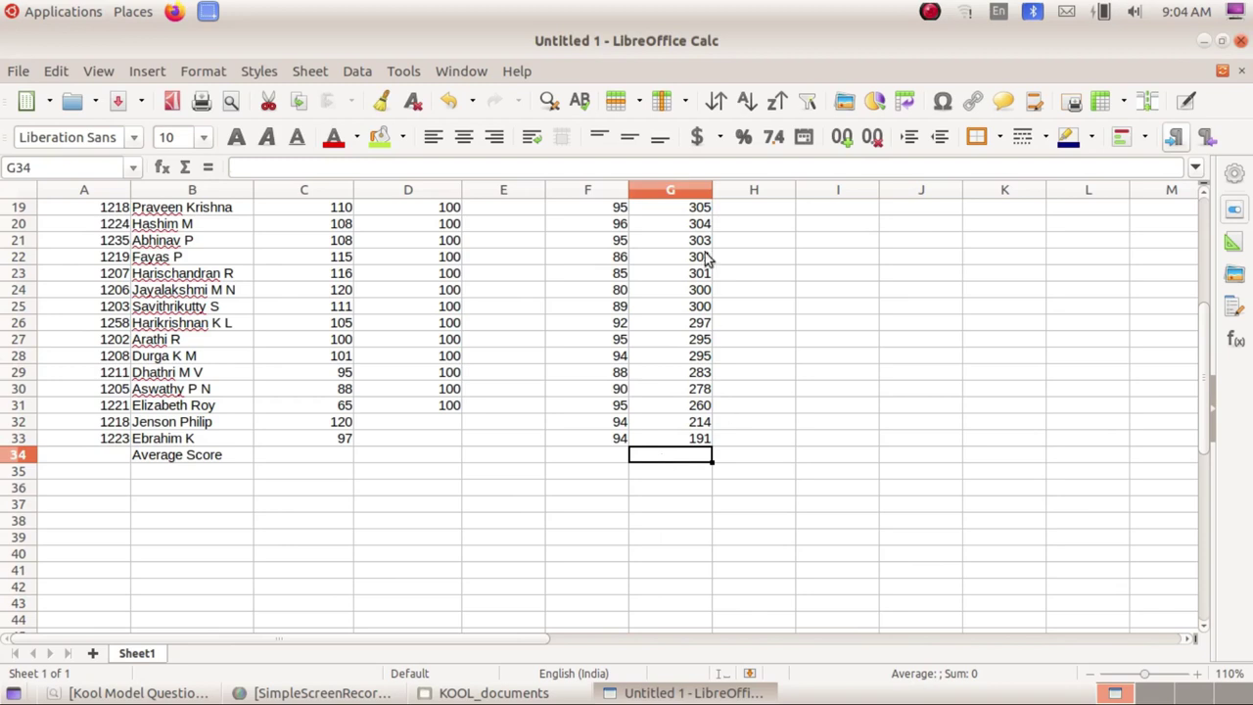
click(184, 692)
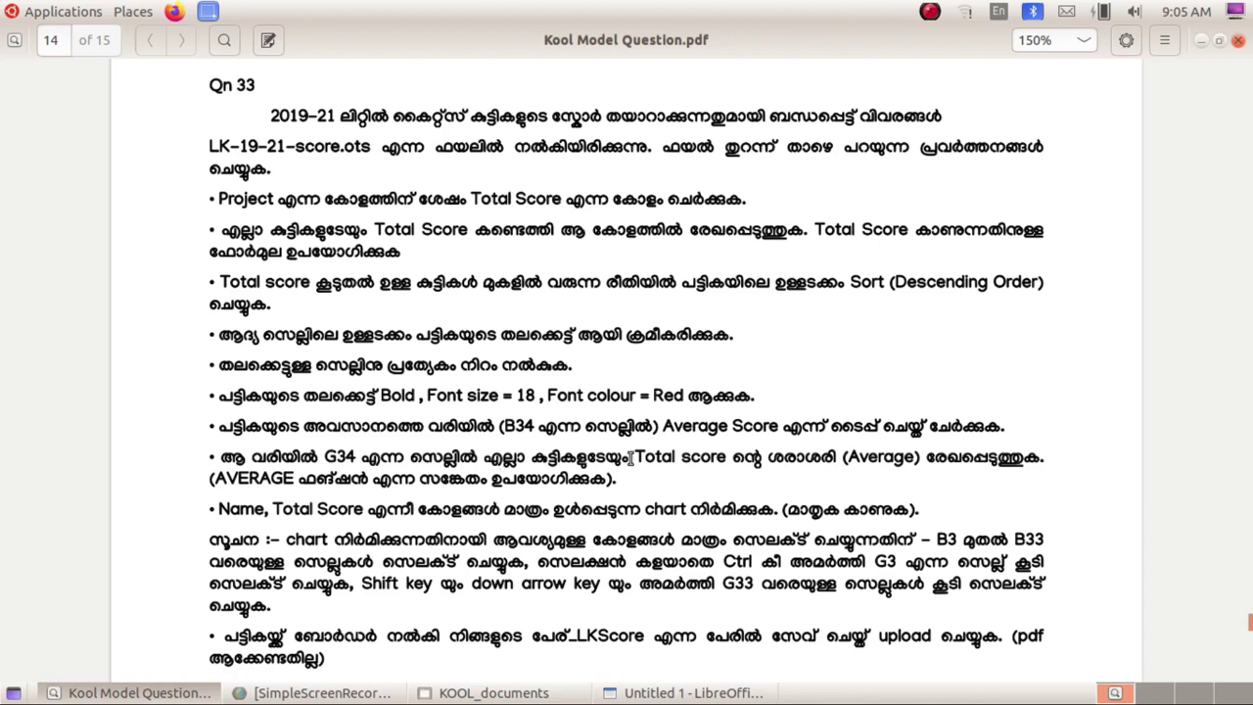
click(137, 692)
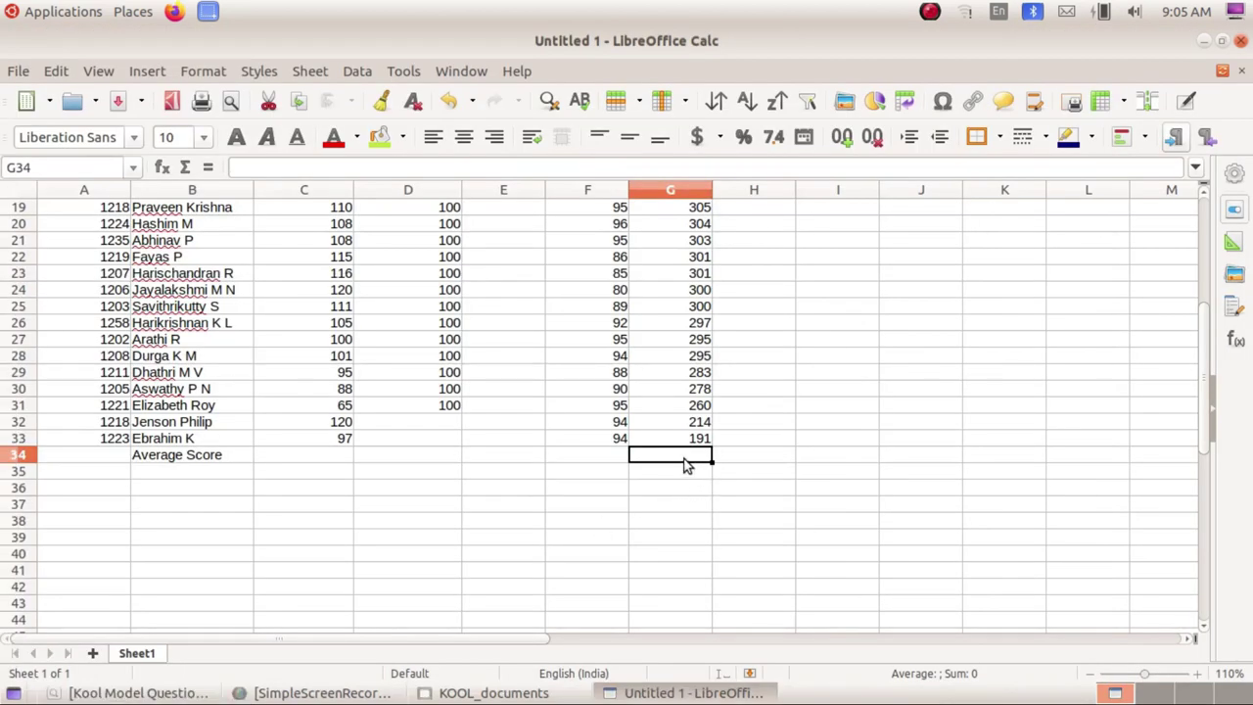
scroll(685, 460, up, 6)
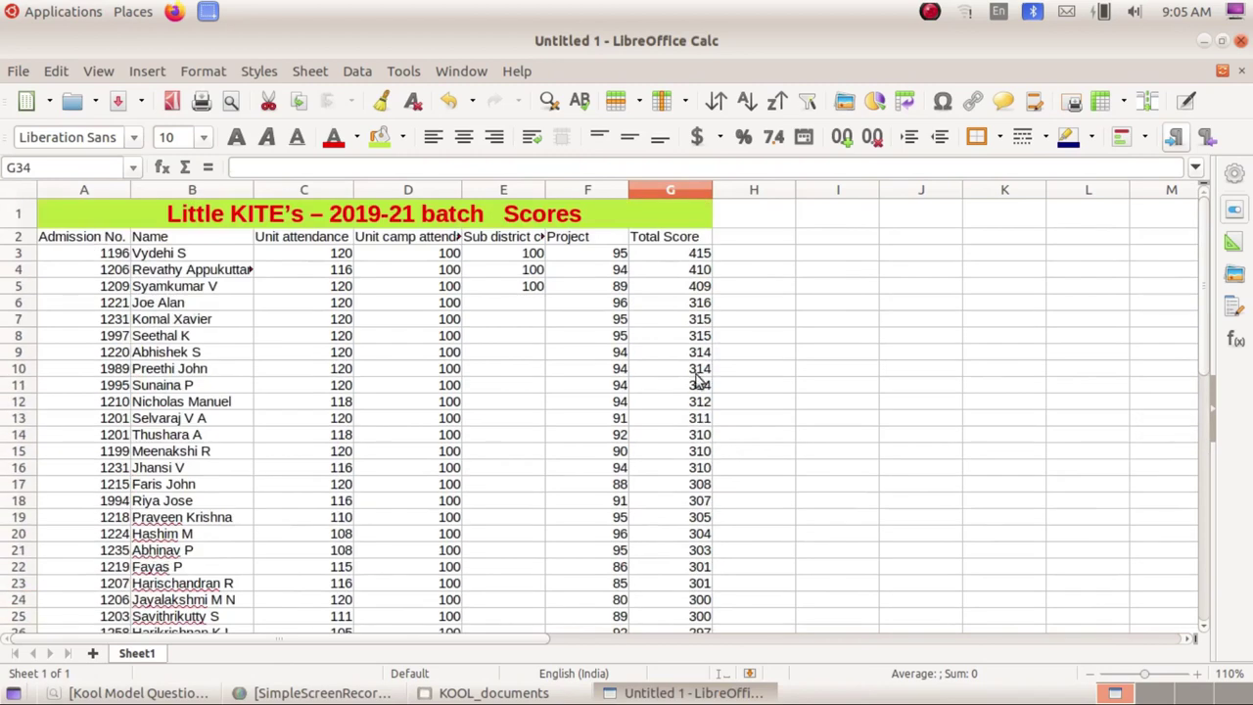
scroll(709, 335, down, 6)
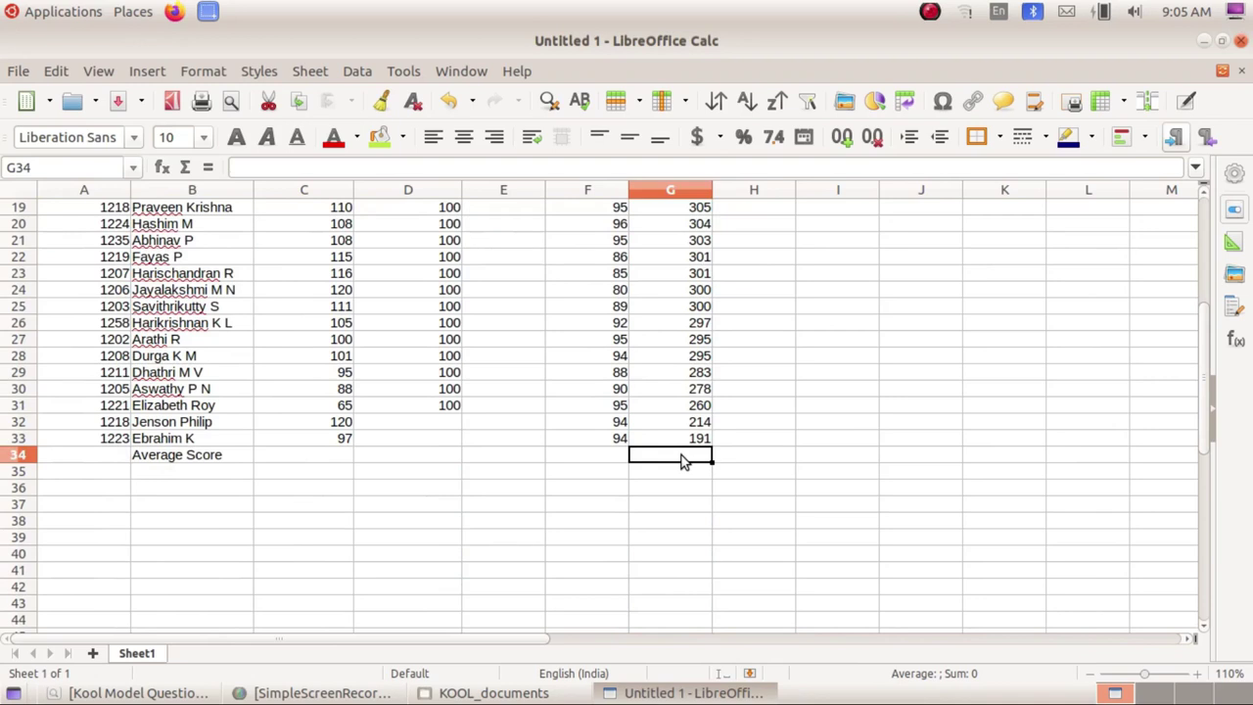
Start a function in G34, search the function list for "av" and choose AVERAGE.
click(147, 71)
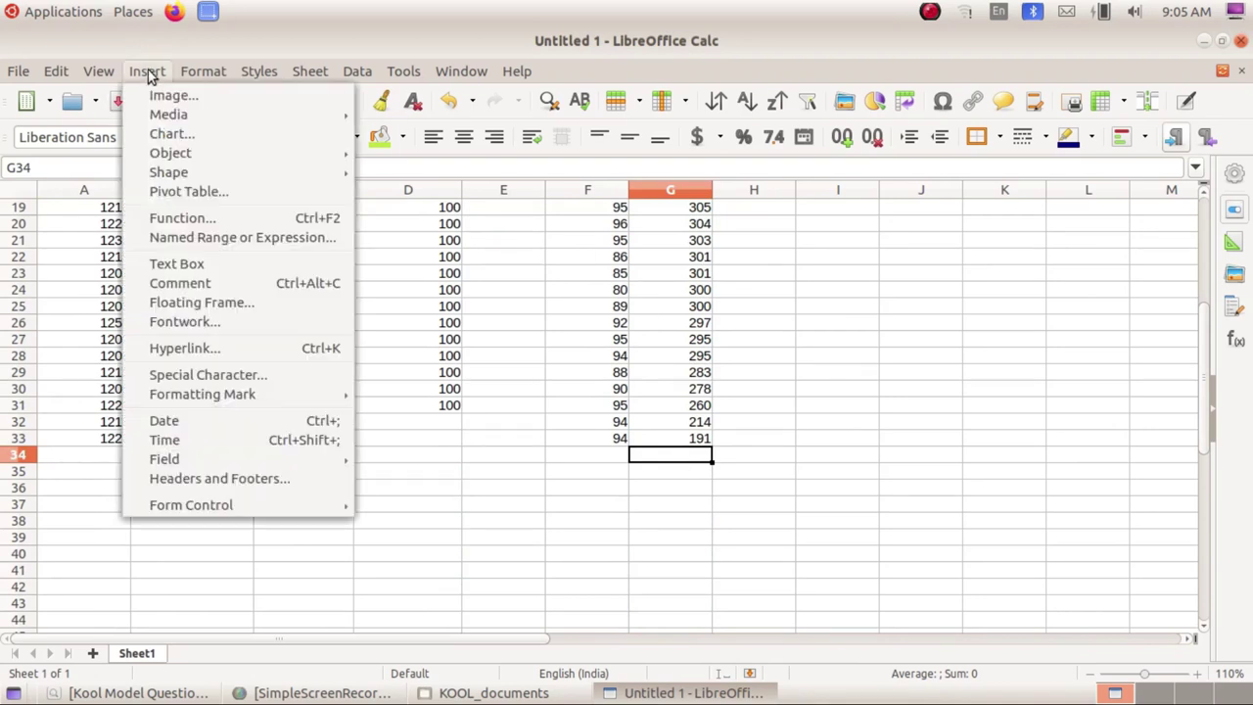
click(194, 218)
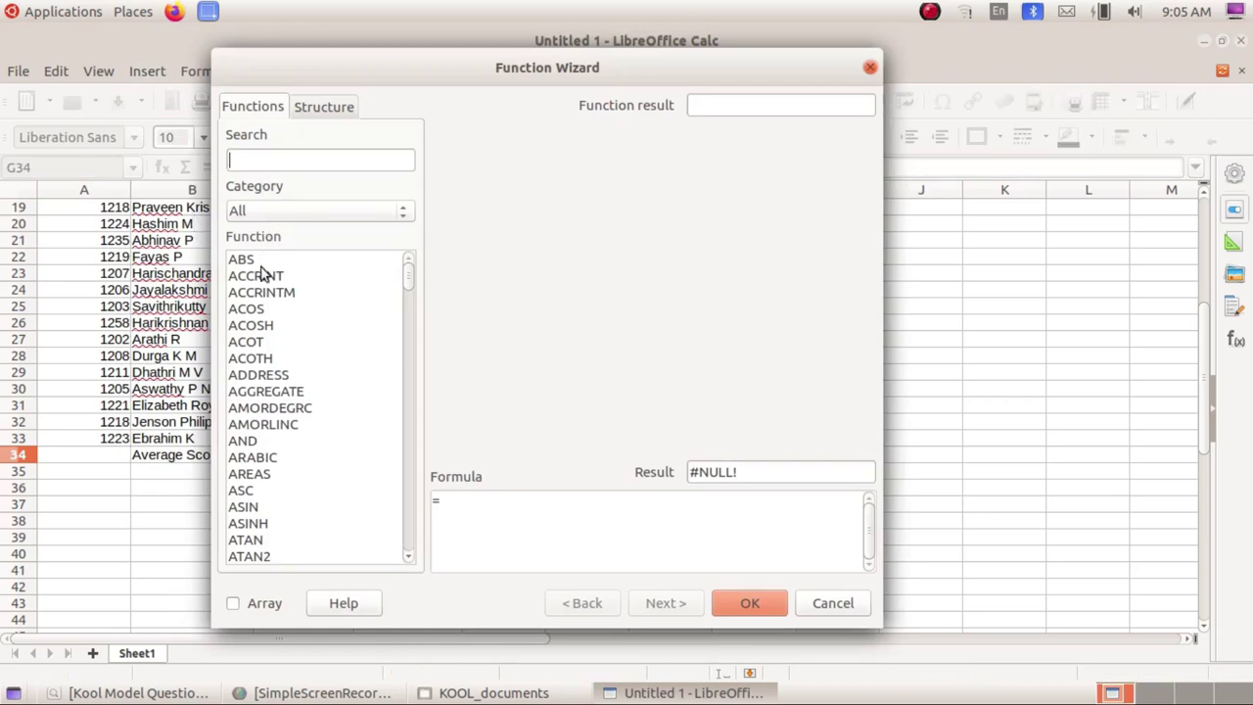
mouse_move(409, 285)
mouse_down()
mouse_move(405, 342)
mouse_move(409, 262)
mouse_up()
text(av)
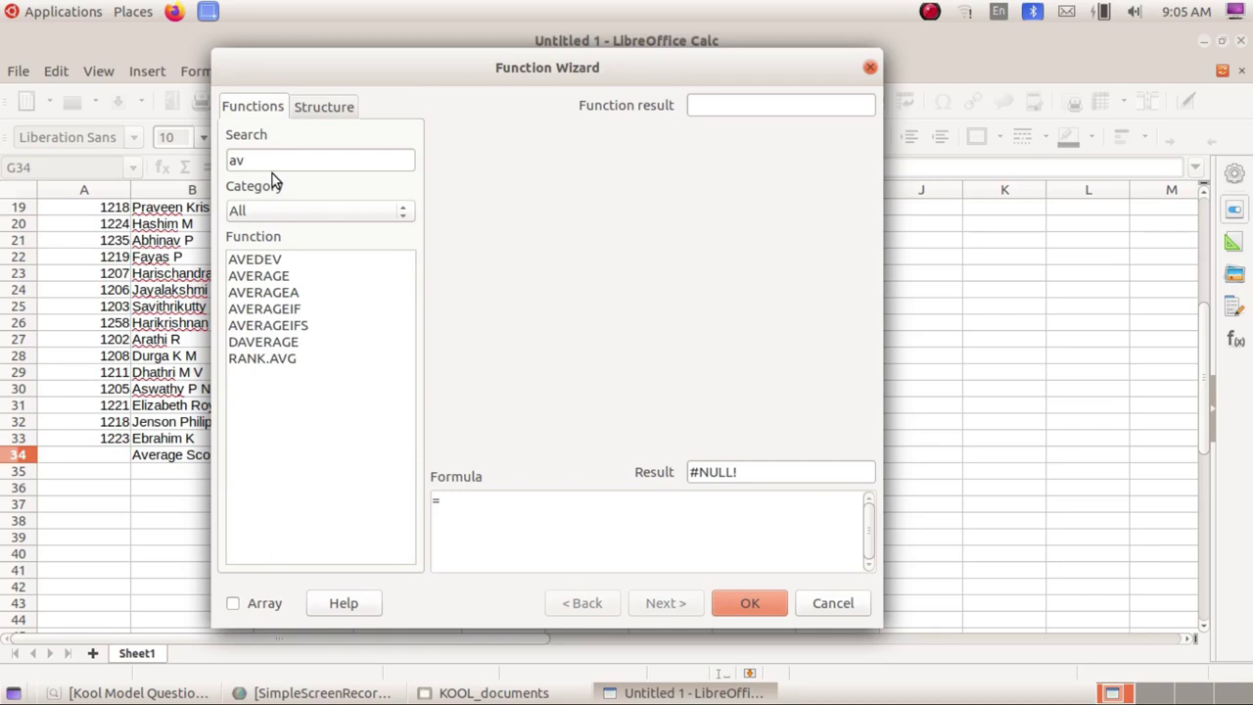
click(279, 279)
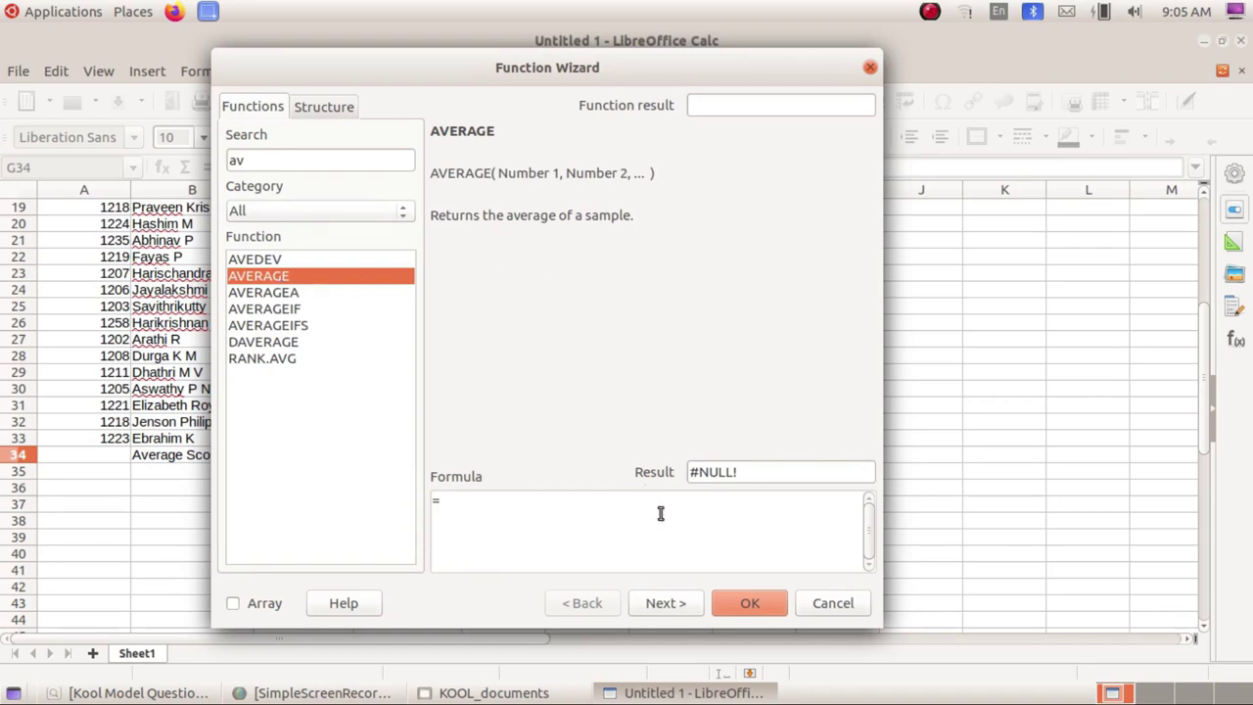
click(673, 604)
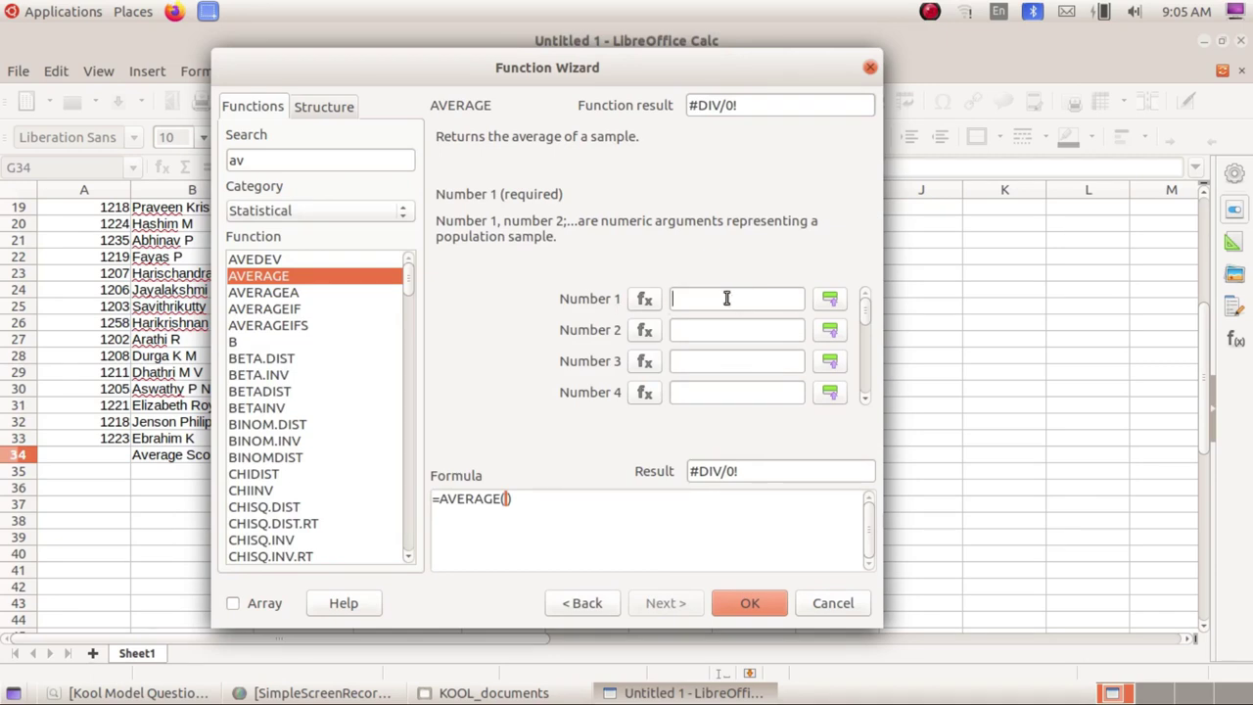
Use the total scores in G3:G33 as the AVERAGE argument and enter the formula in G34.
click(830, 300)
scroll(716, 303, up, 6)
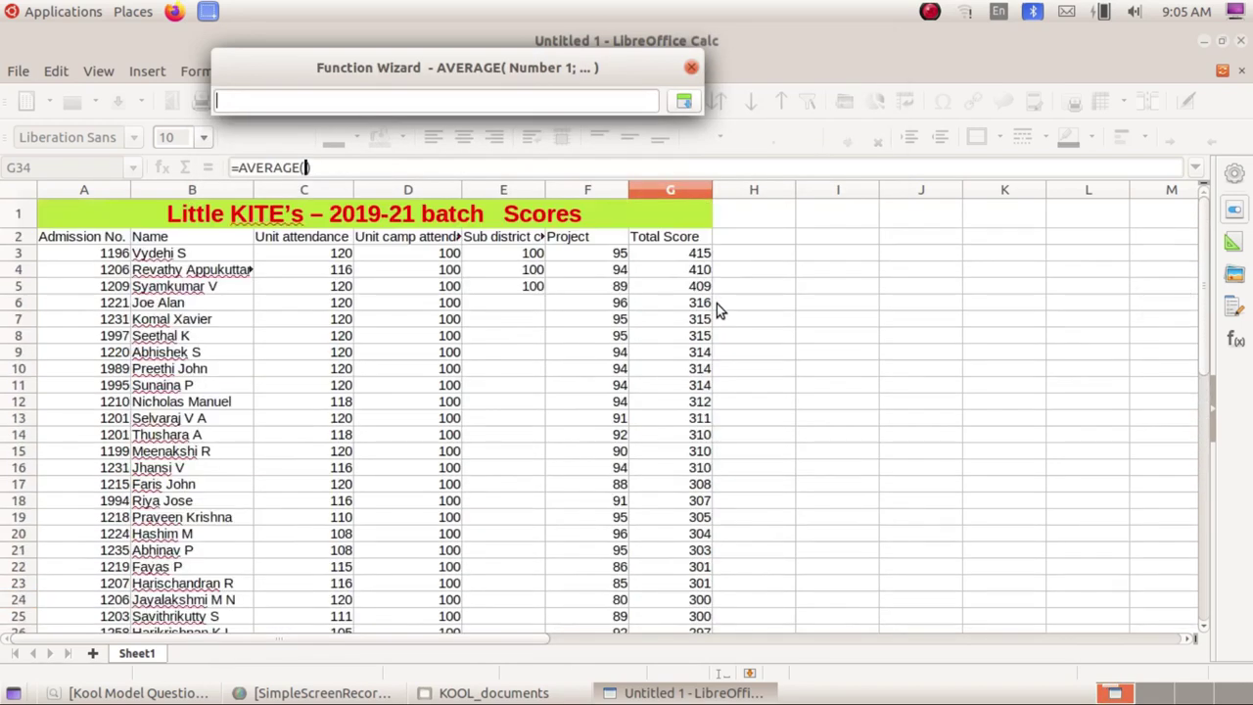
scroll(790, 316, down, 8)
scroll(801, 344, up, 3)
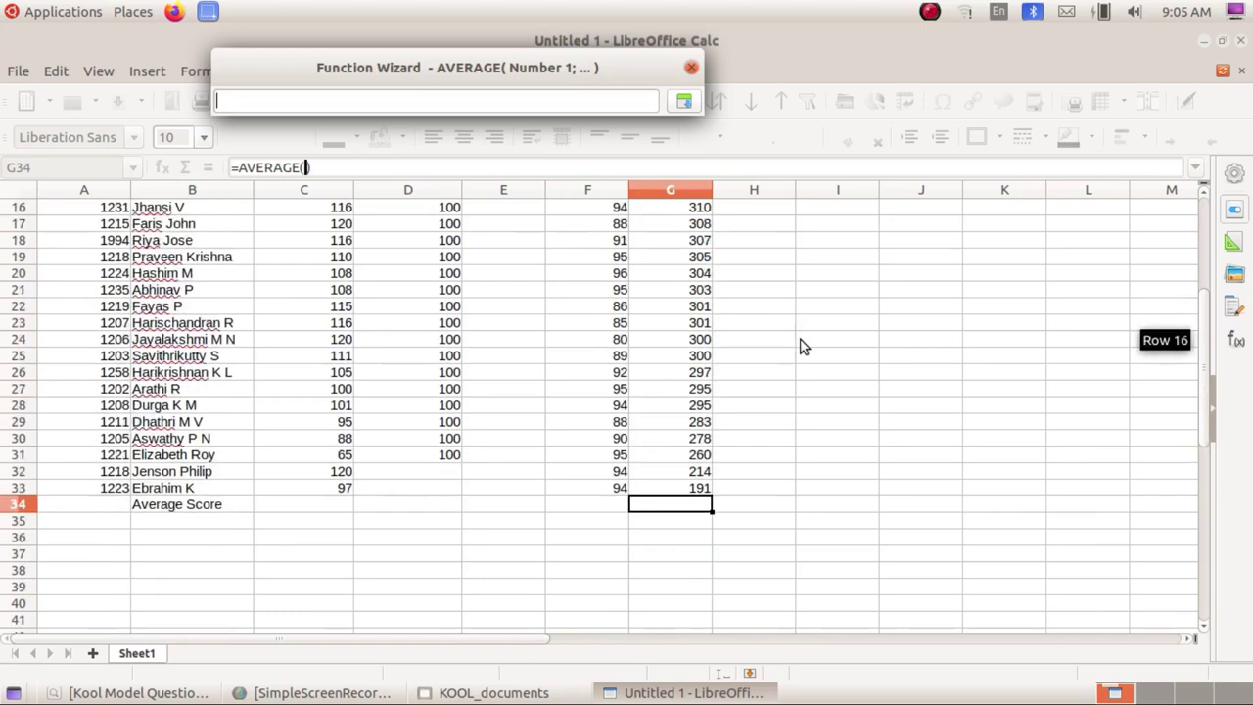
scroll(801, 345, up, 4)
scroll(801, 344, down, 6)
scroll(801, 344, up, 3)
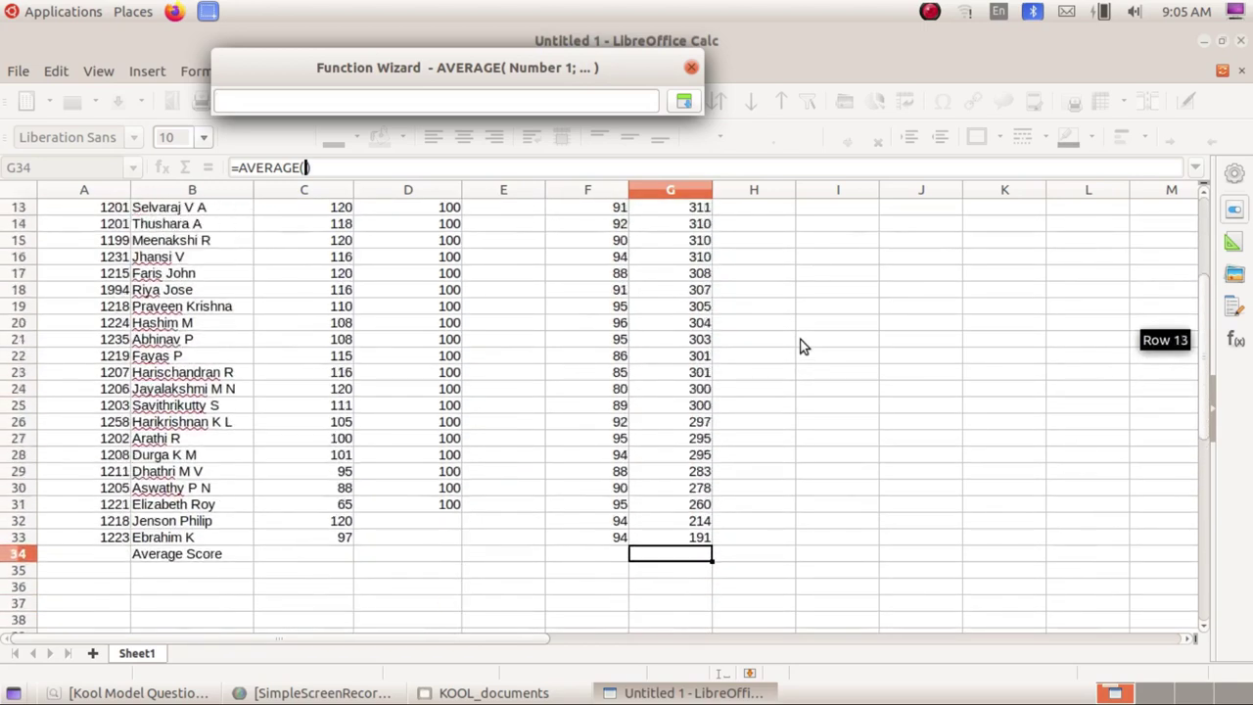
scroll(800, 344, up, 4)
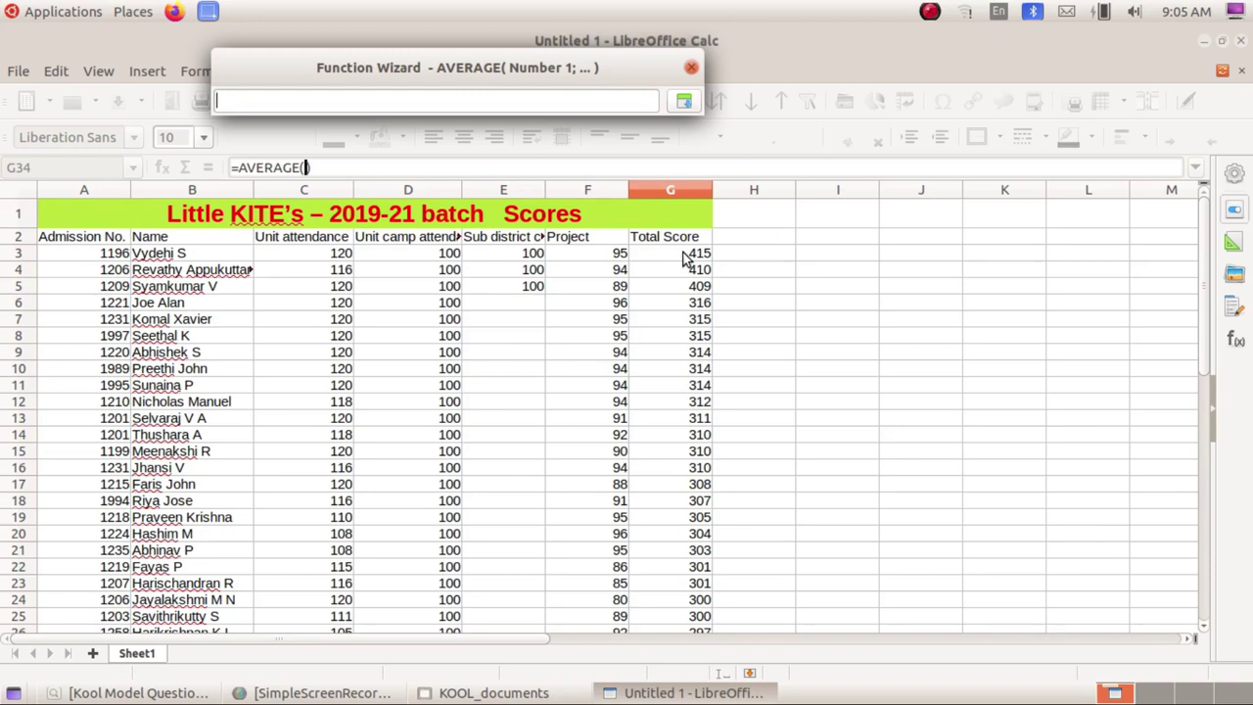
drag(685, 257, 686, 571)
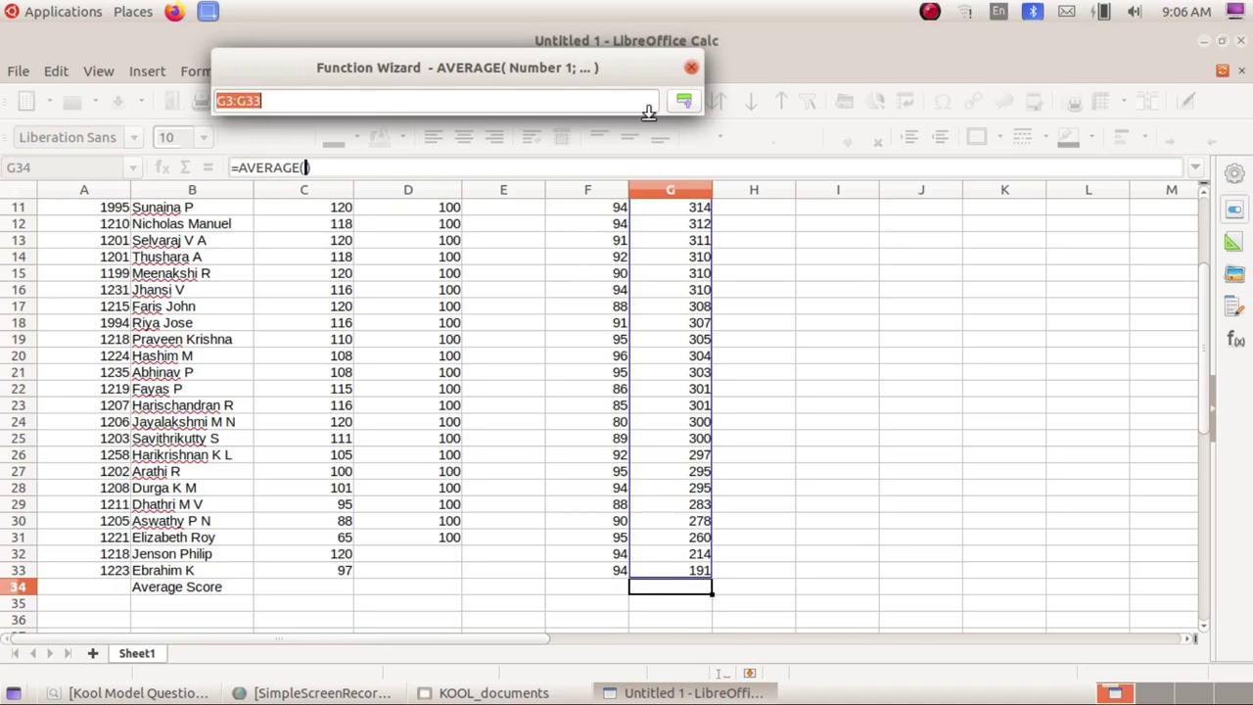
click(684, 101)
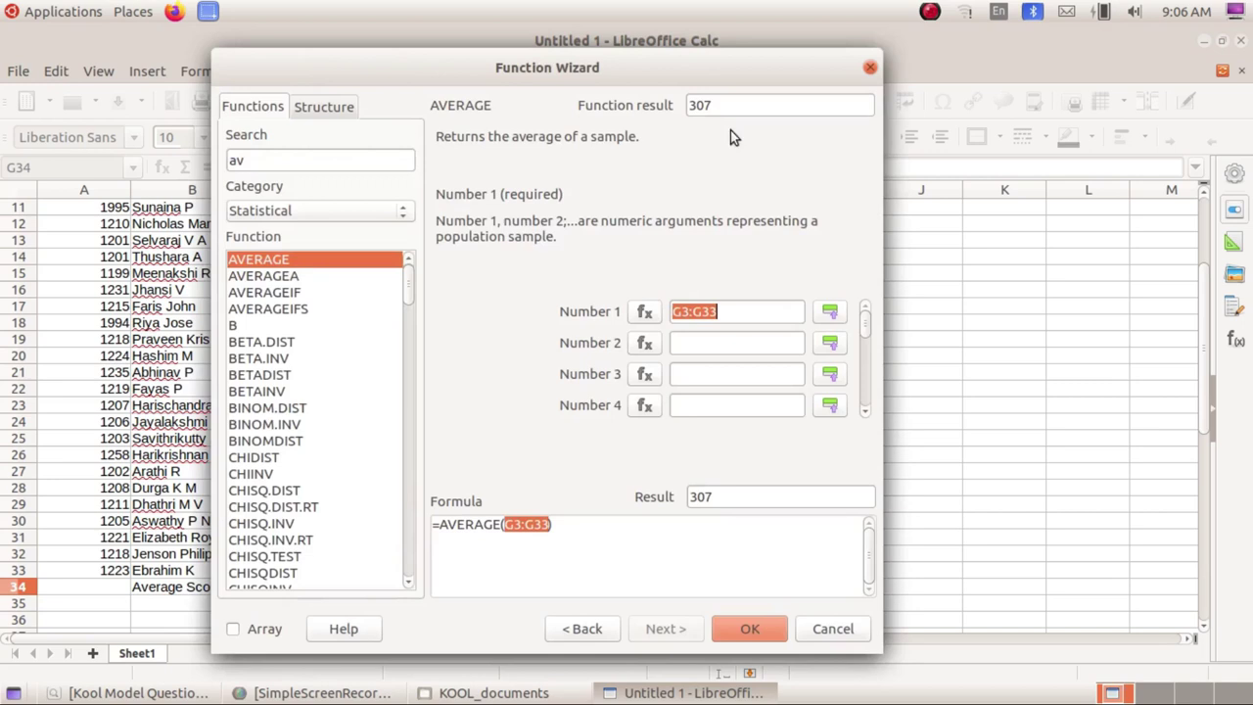
click(757, 312)
click(749, 628)
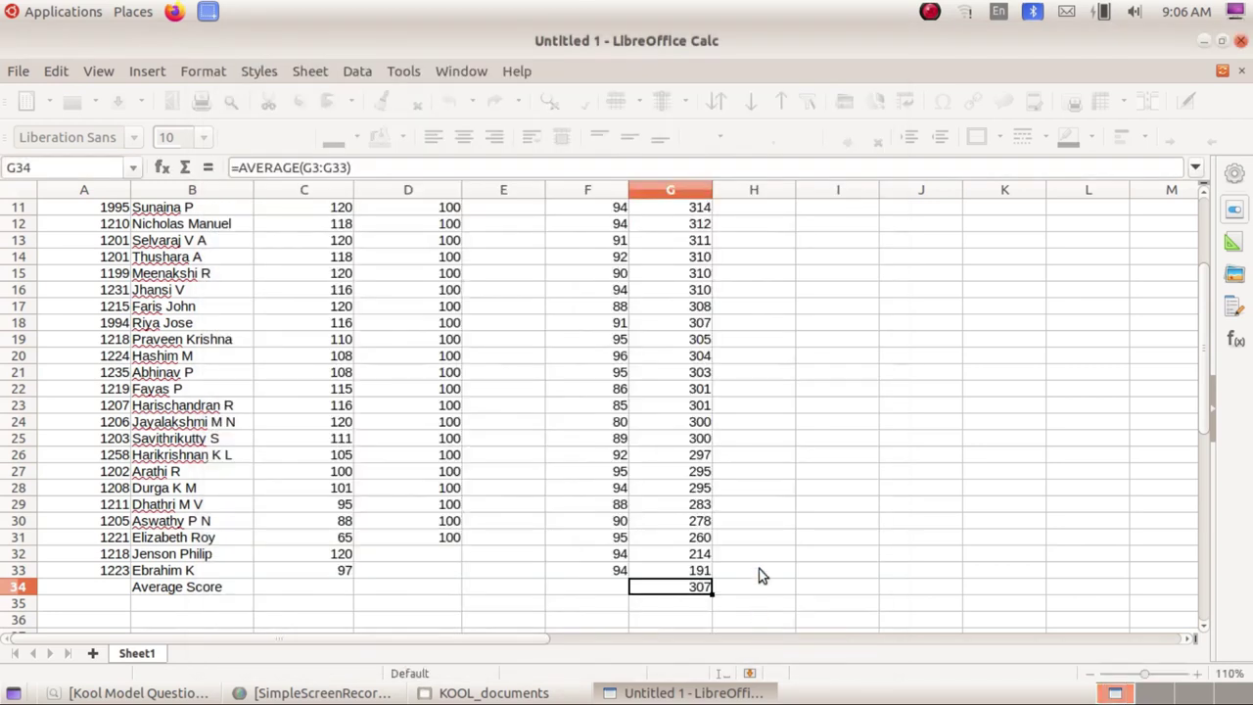
scroll(675, 283, up, 4)
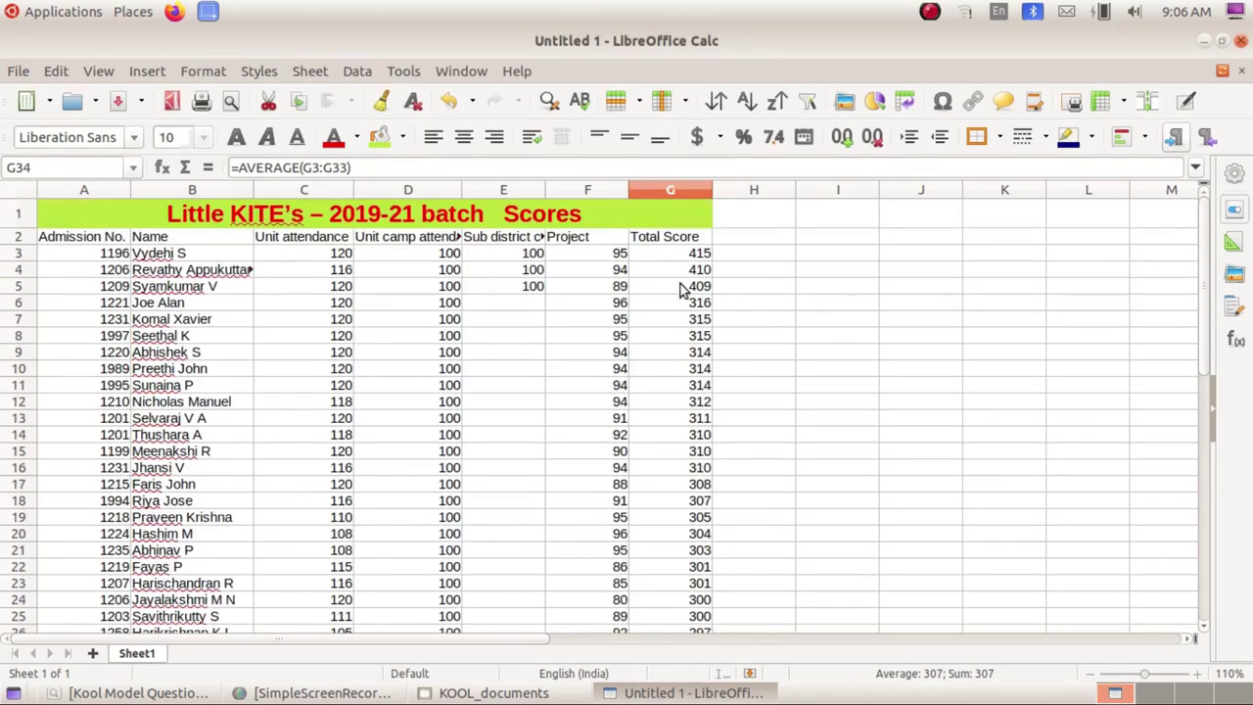
scroll(691, 263, down, 3)
scroll(691, 262, up, 3)
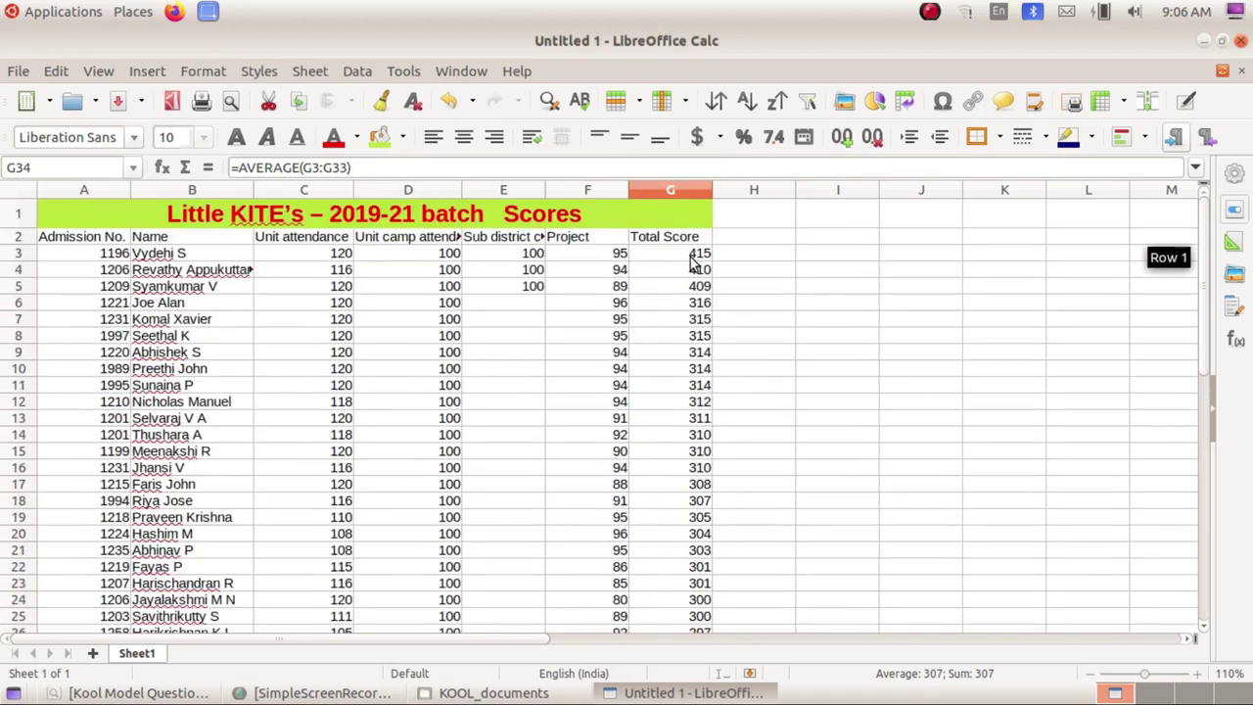
scroll(681, 293, down, 6)
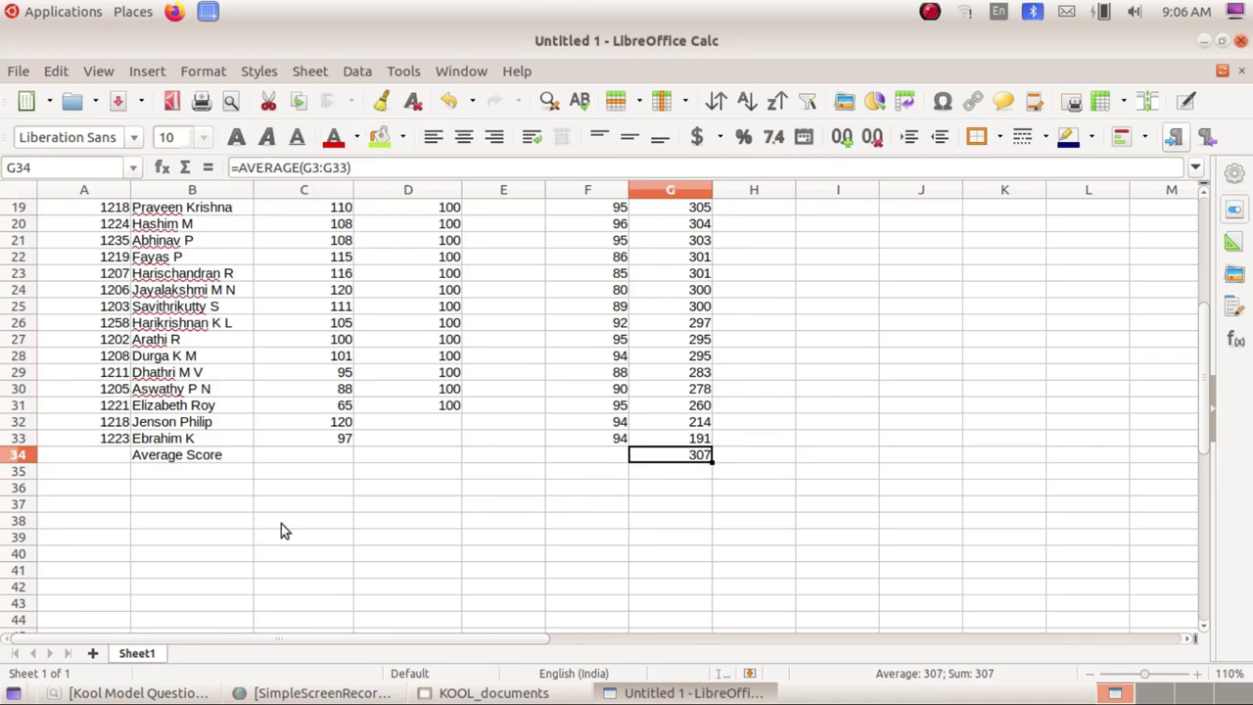
Check the chart instruction in Kool Model Question.pdf and select the student names in B3:B33 in Calc.
click(146, 692)
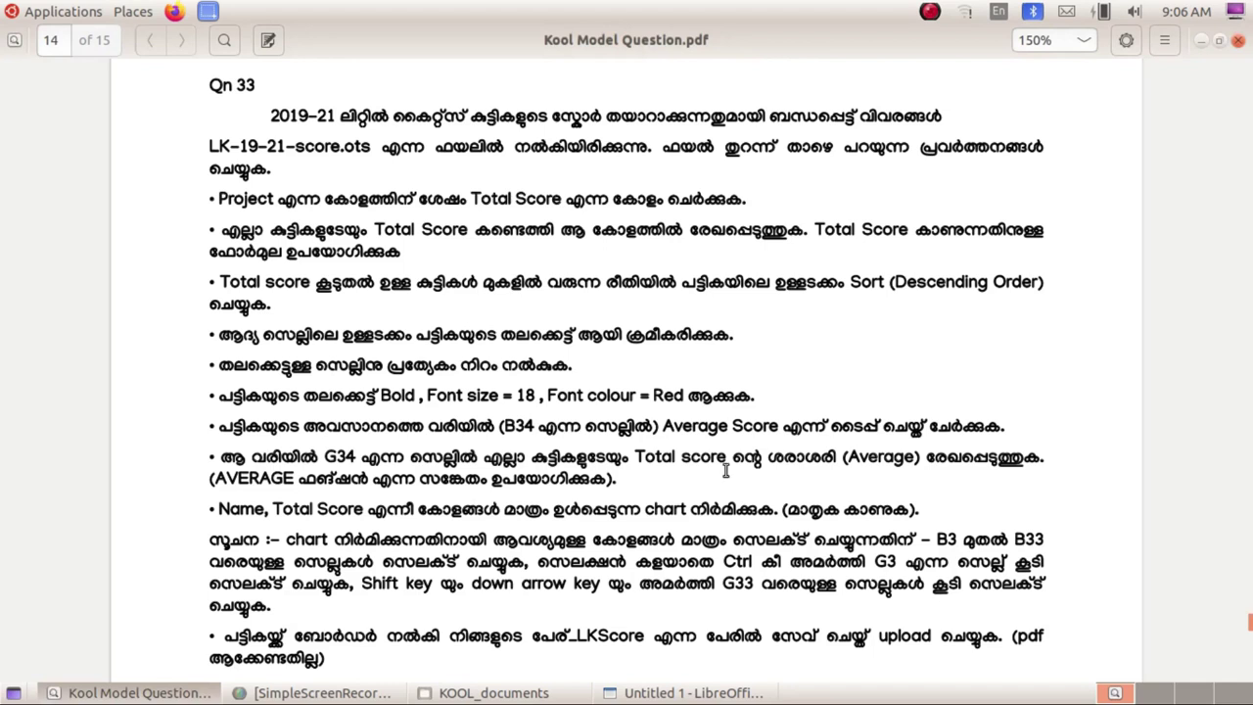
scroll(726, 471, down, 2)
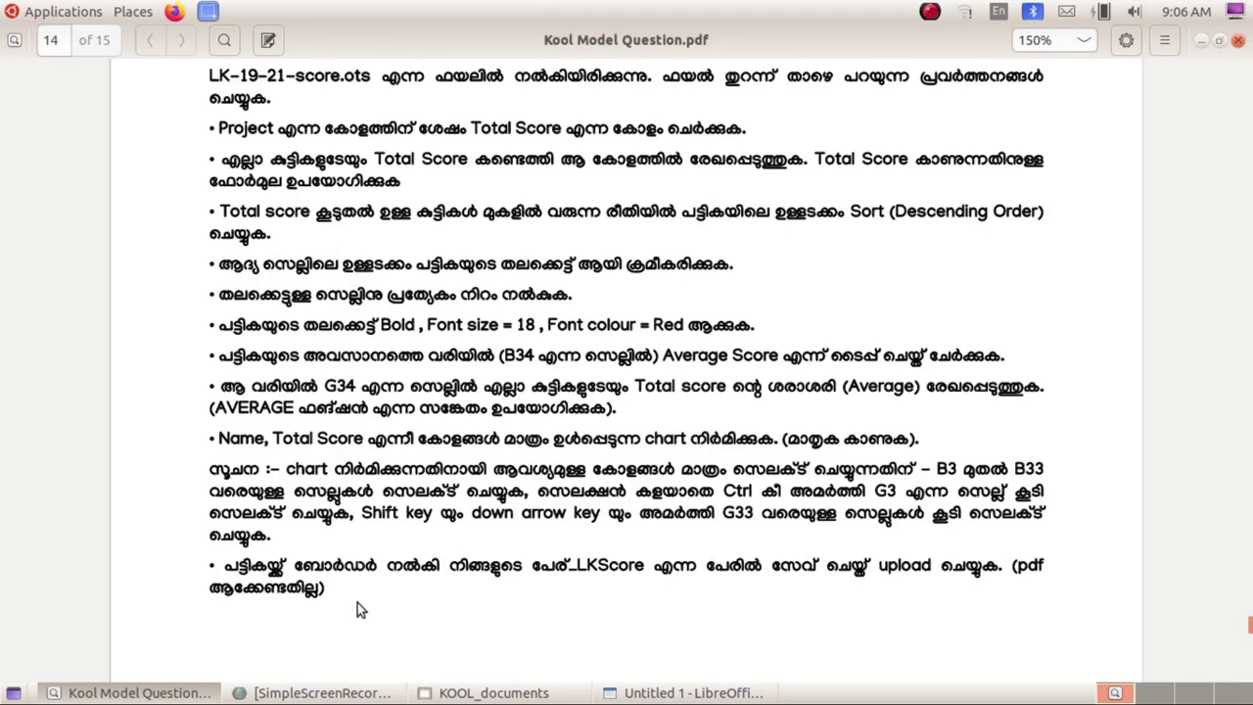
click(147, 692)
scroll(196, 372, up, 6)
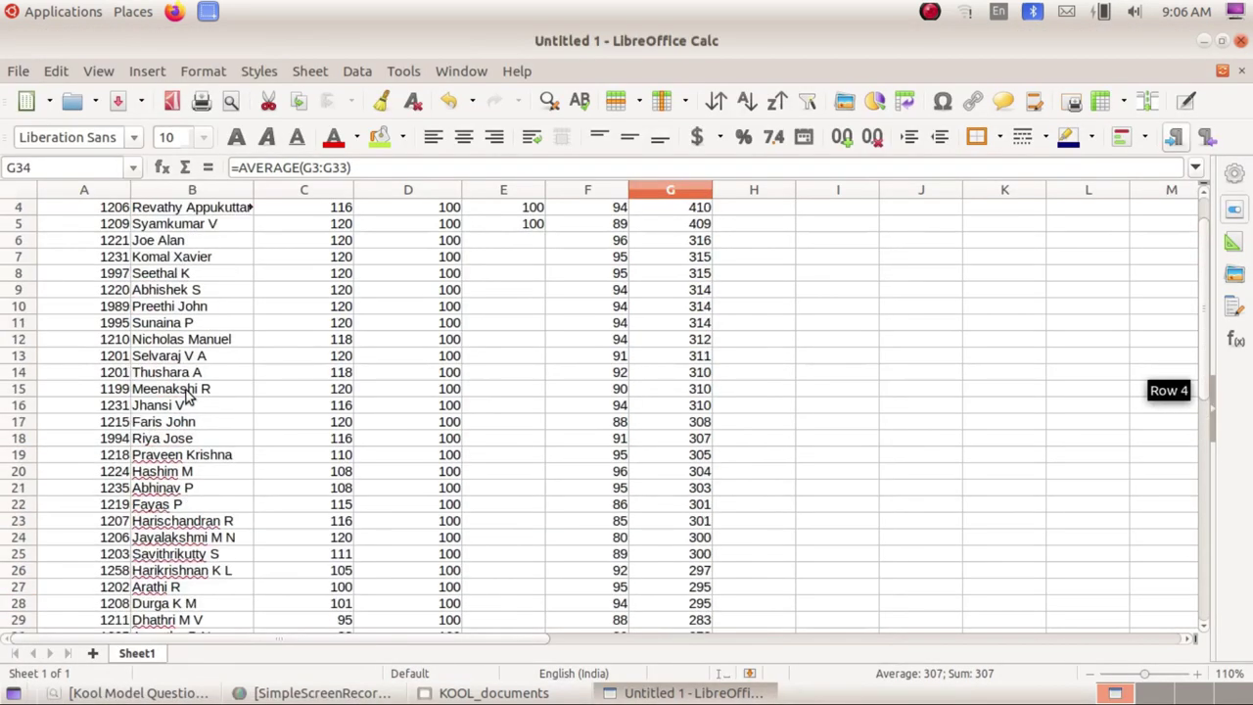
drag(180, 253, 195, 545)
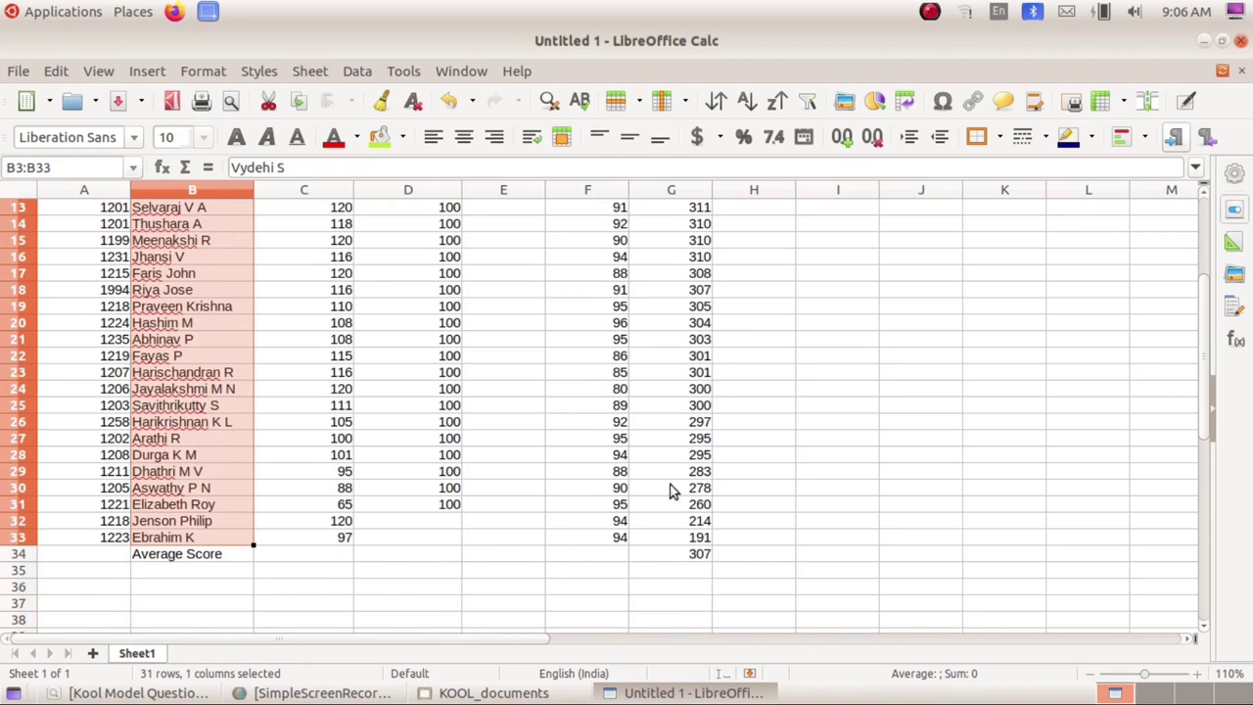
scroll(712, 473, up, 1)
scroll(712, 473, up, 3)
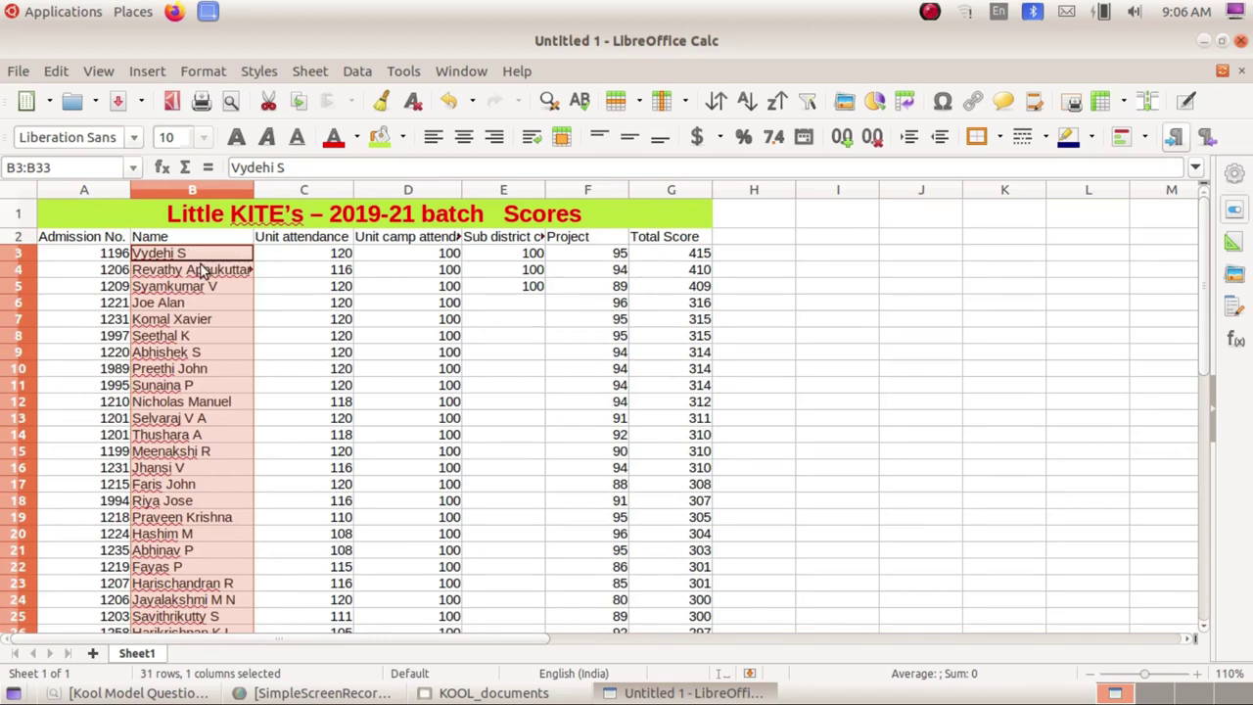
Add the total scores in G3:G33 to the selection while keeping the student names selected.
scroll(204, 272, down, 4)
scroll(206, 378, down, 1)
scroll(206, 400, up, 5)
scroll(204, 397, down, 5)
scroll(210, 421, up, 4)
scroll(561, 370, up, 1)
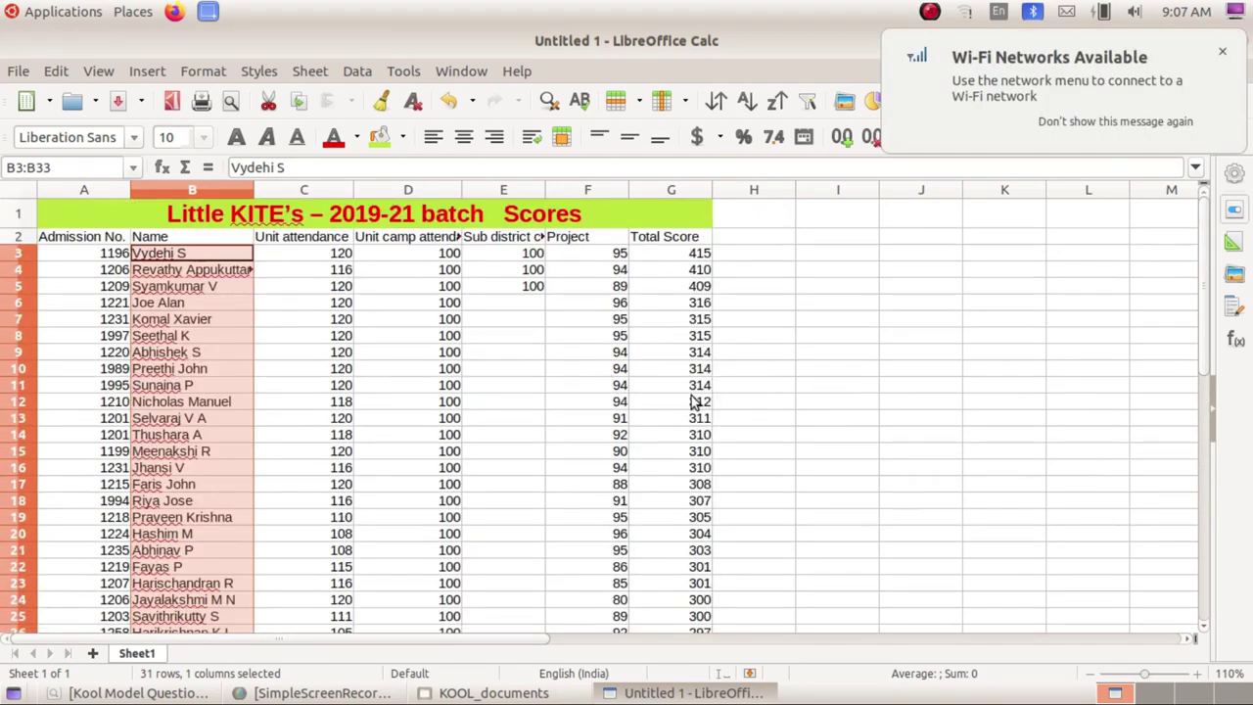
drag(679, 253, 694, 551)
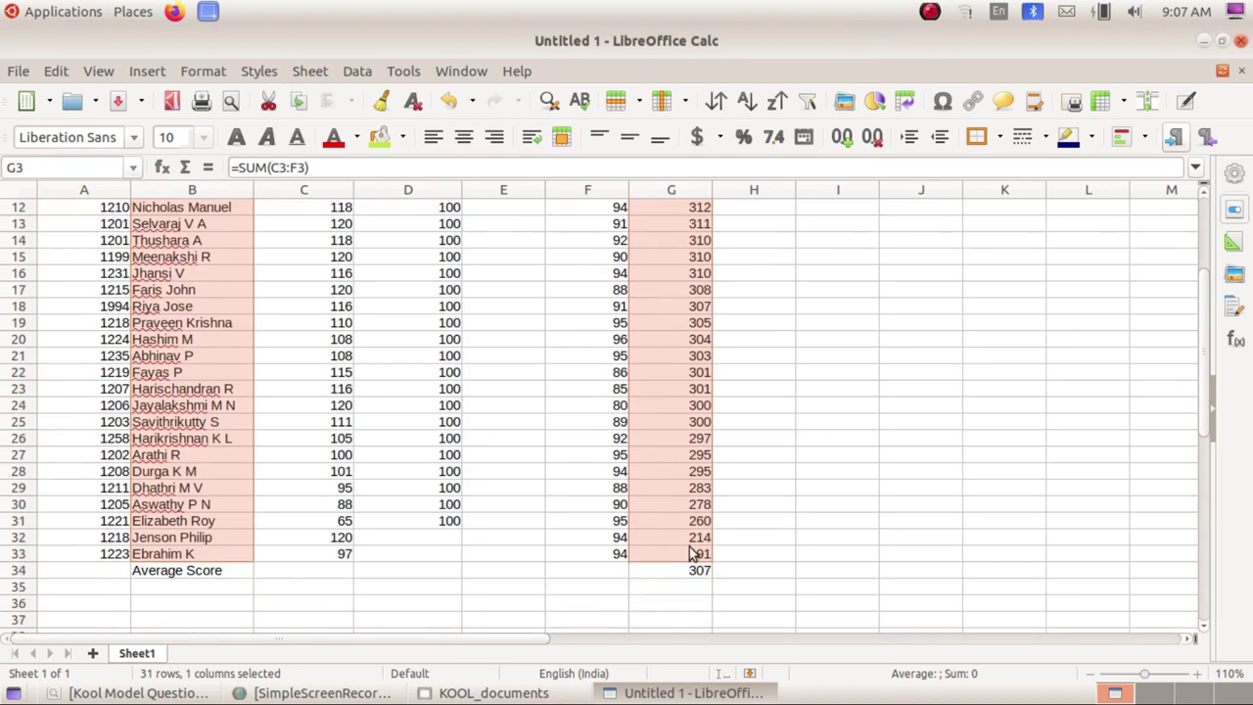
scroll(228, 474, up, 4)
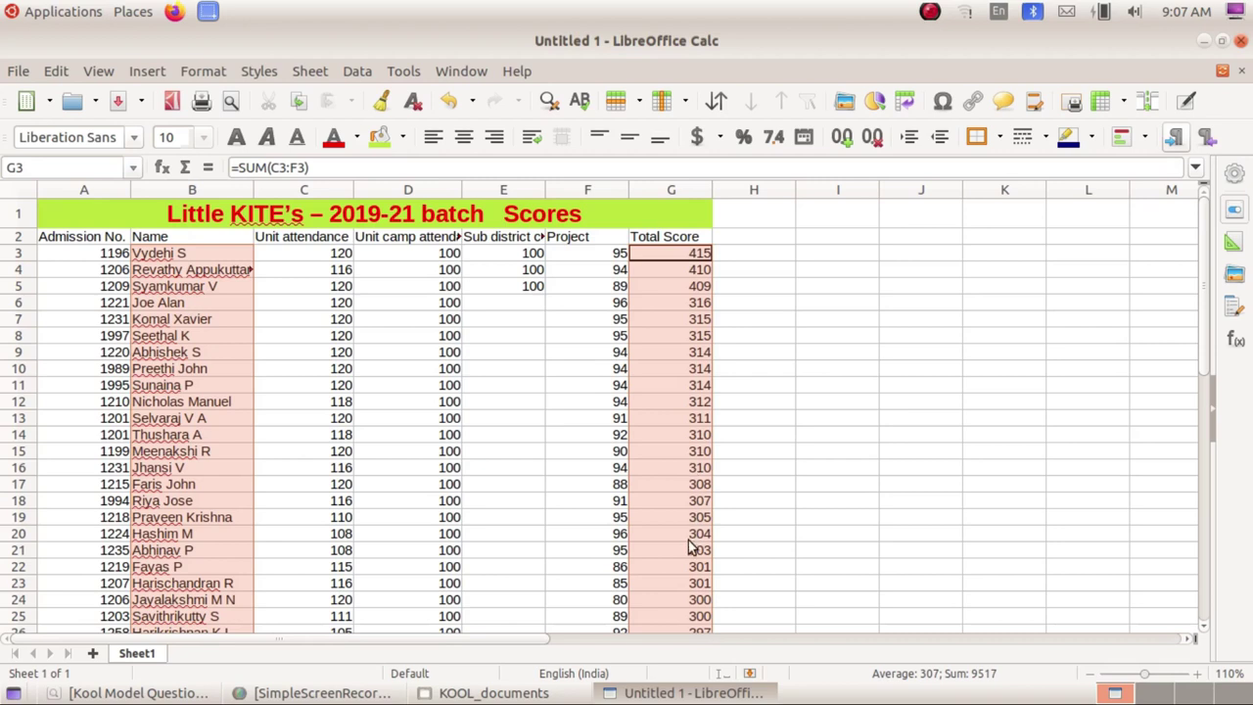
scroll(556, 477, down, 5)
scroll(556, 476, up, 4)
scroll(556, 477, up, 1)
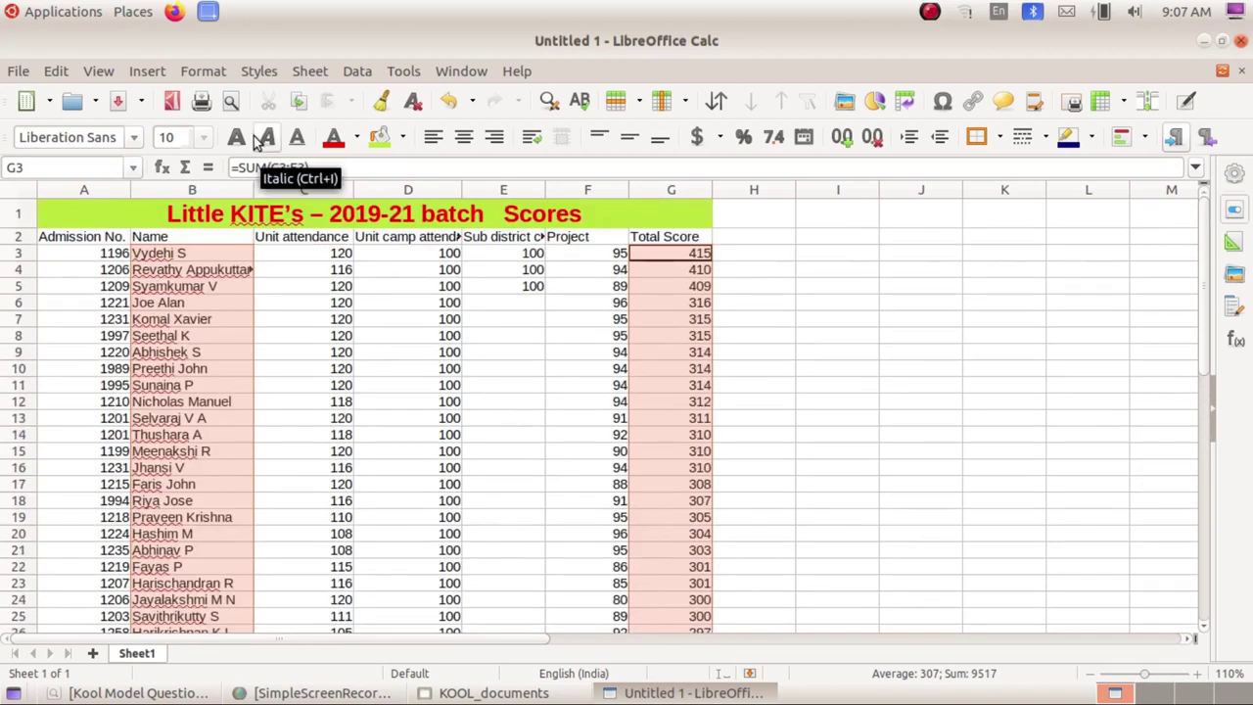
Insert a normal column chart from the selected student names and total scores, keeping data series in columns with the first column as label.
click(155, 71)
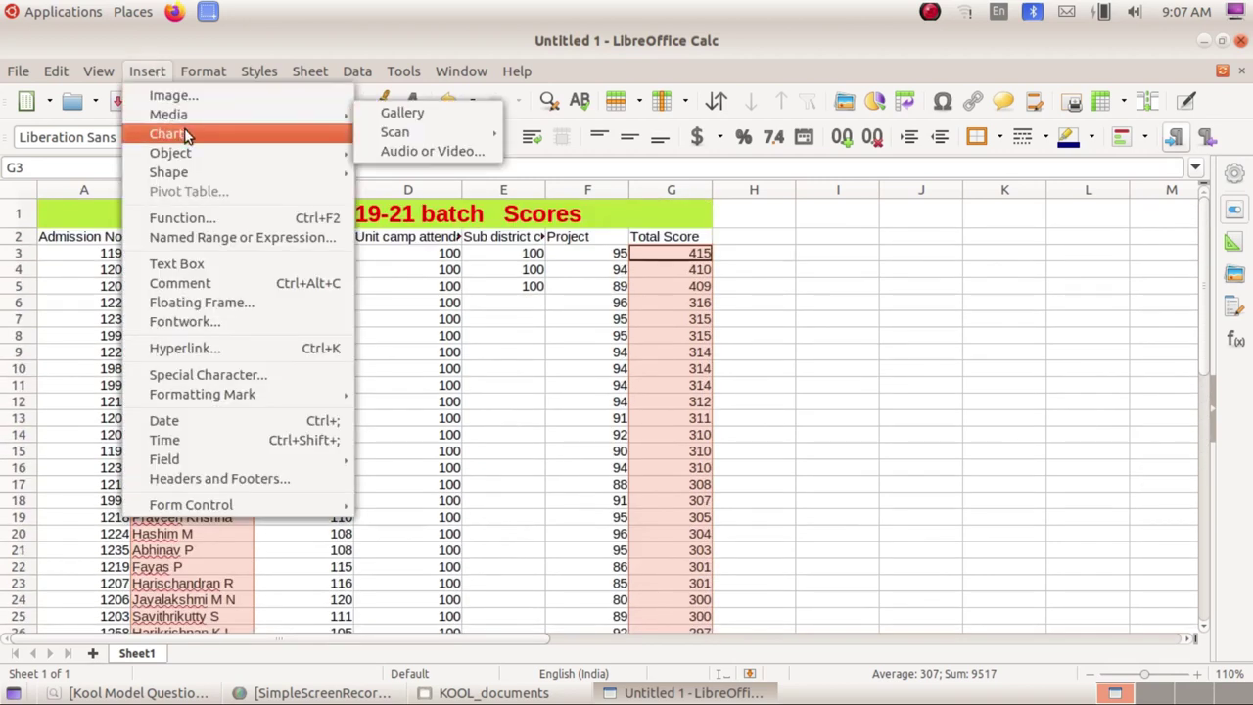
click(171, 134)
drag(854, 335, 734, 183)
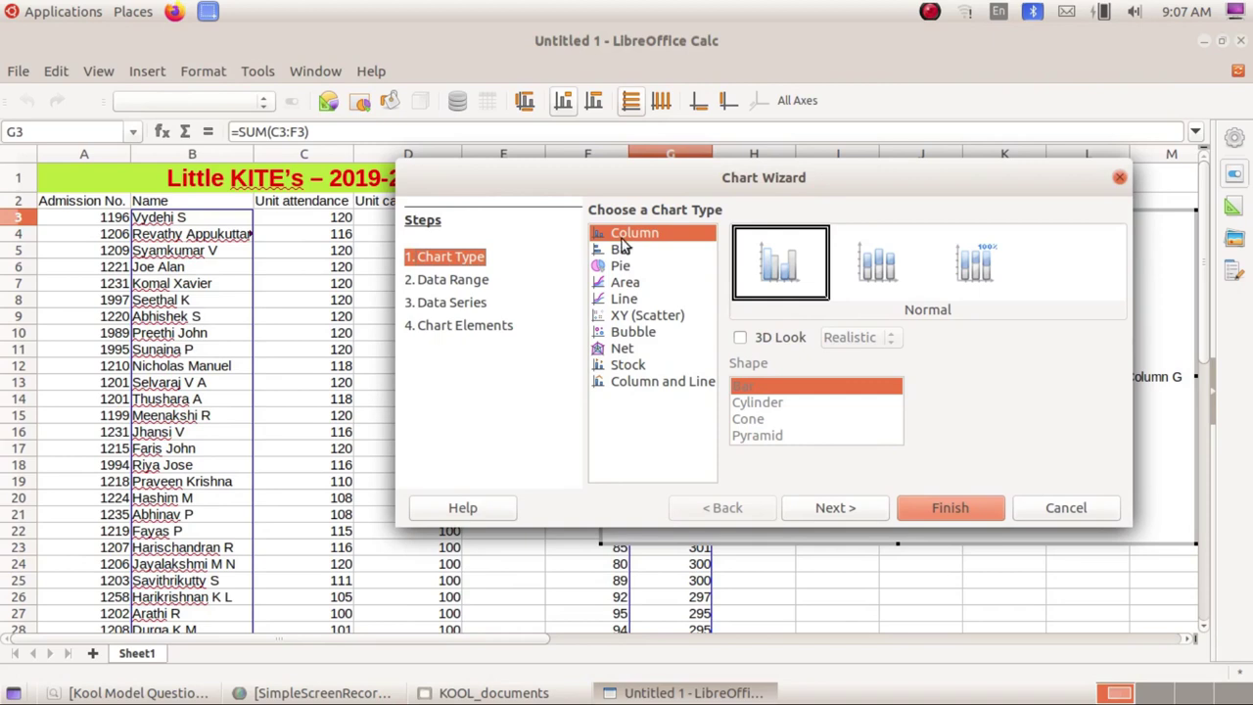
click(866, 511)
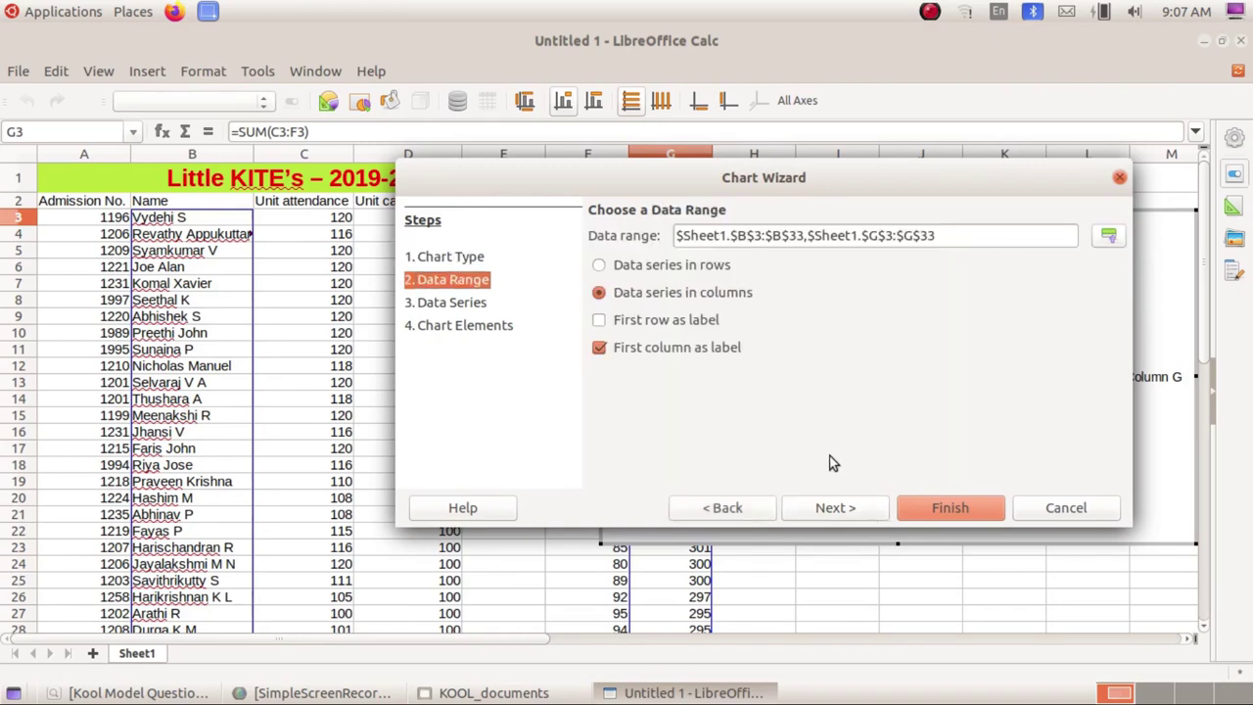
click(837, 513)
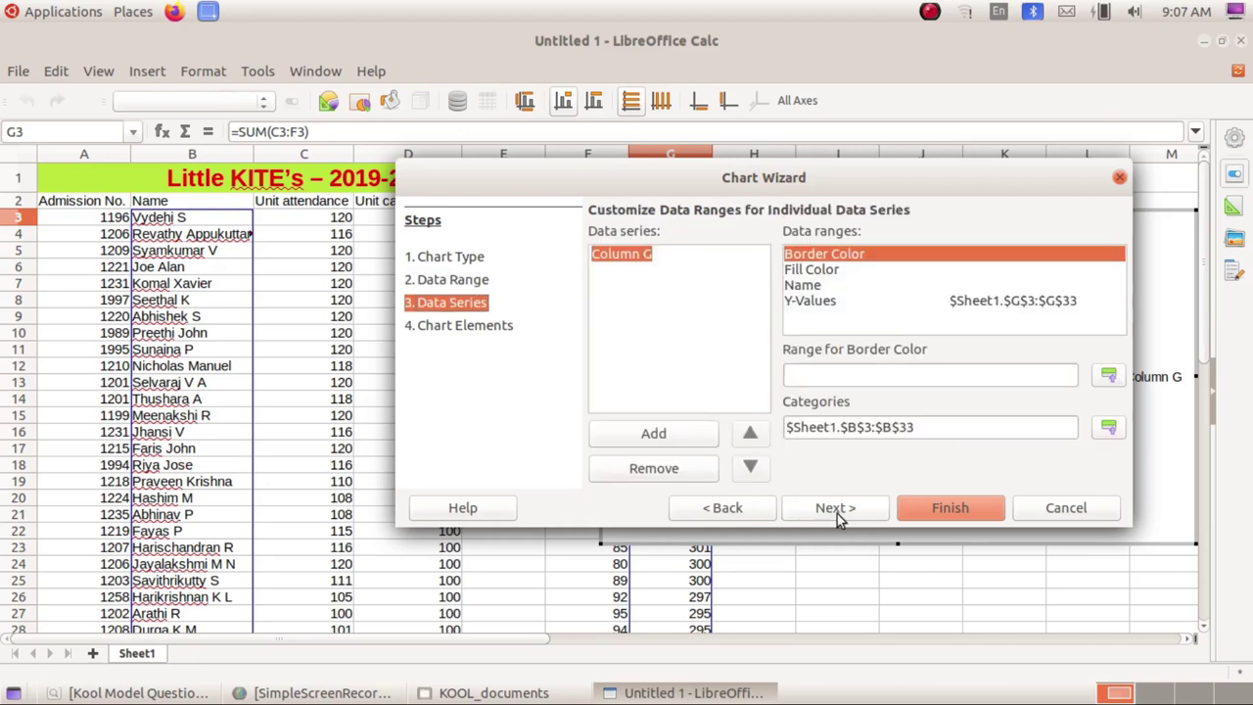
click(837, 512)
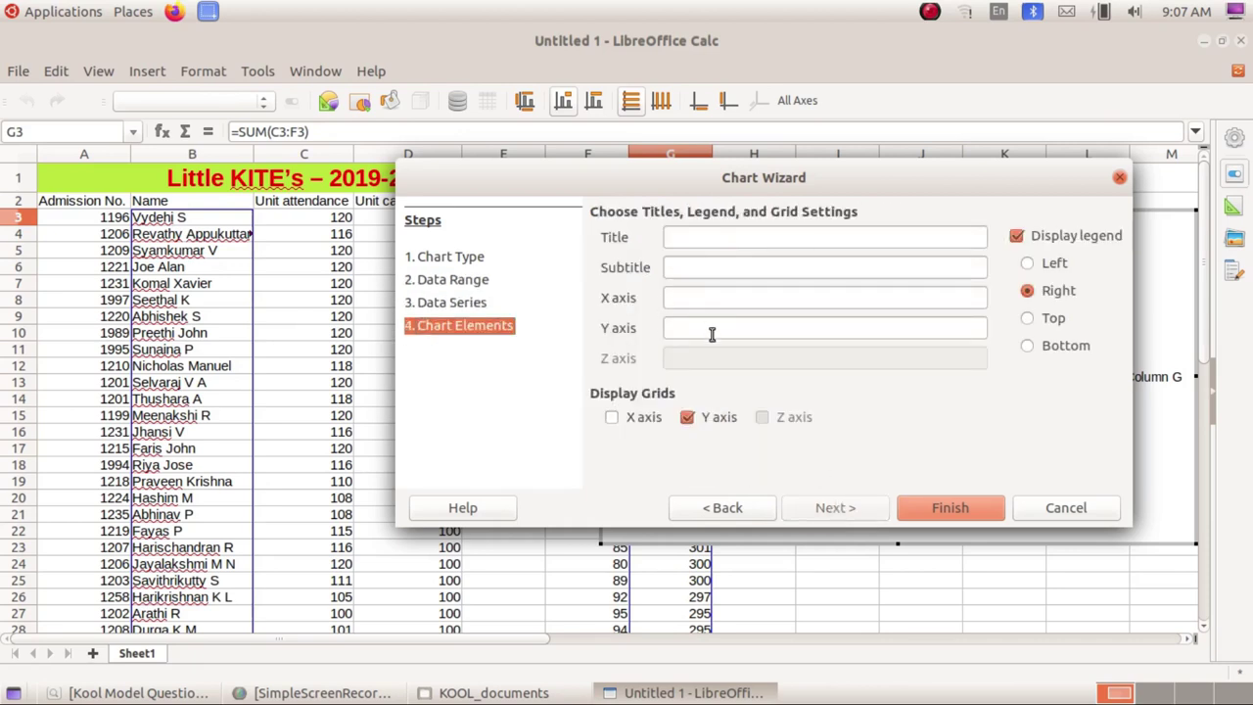
click(939, 508)
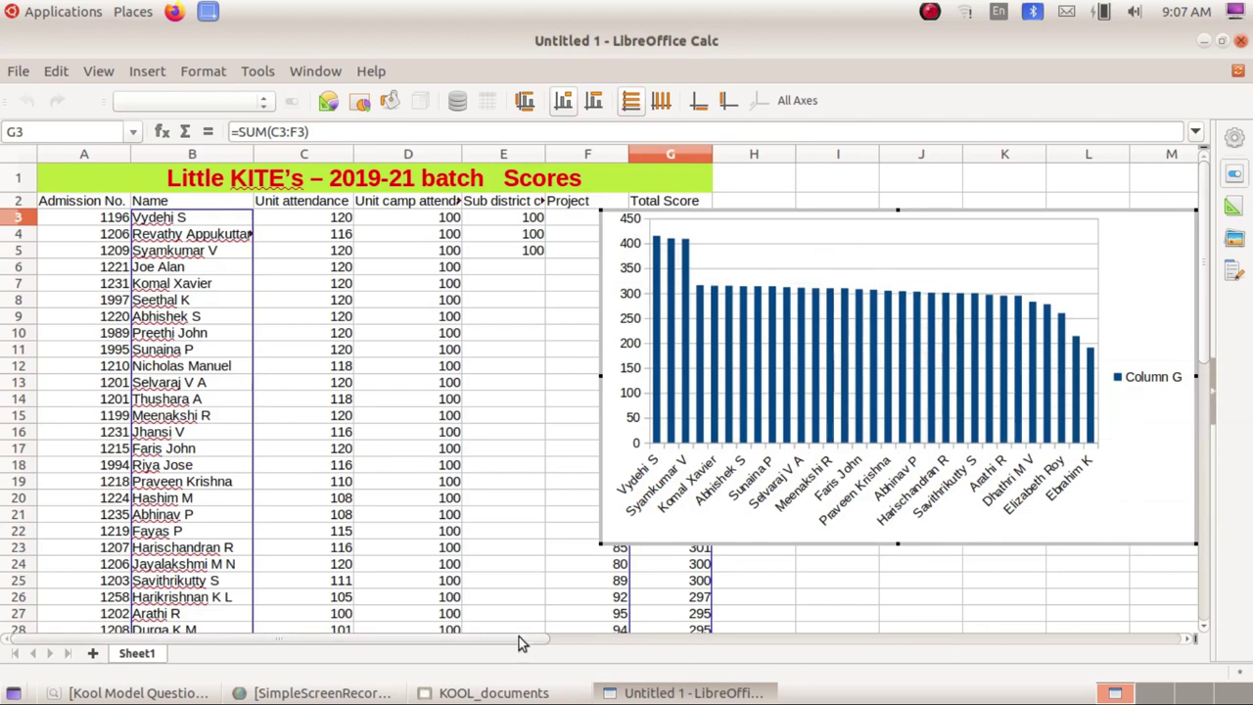
Move the chart beside the table and shrink it from its upper corner so it clears the Total Score column.
drag(519, 636, 574, 632)
drag(1030, 541, 1112, 547)
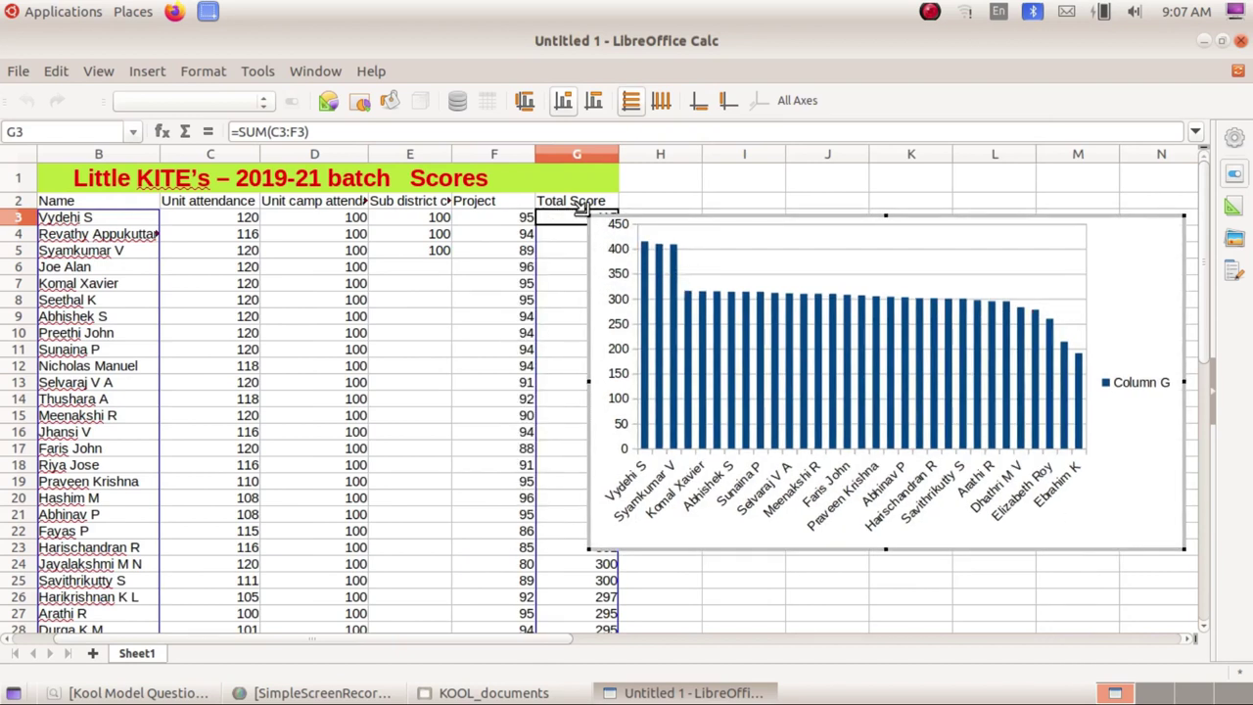
drag(589, 215, 658, 242)
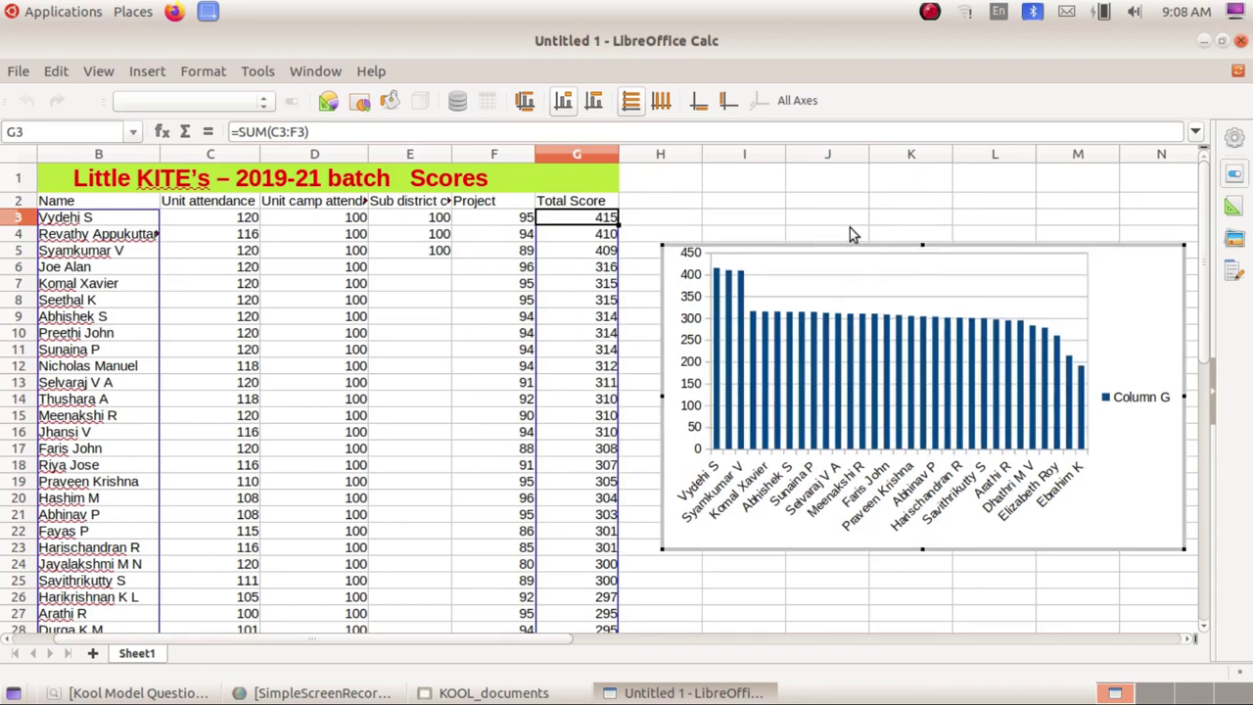
click(848, 186)
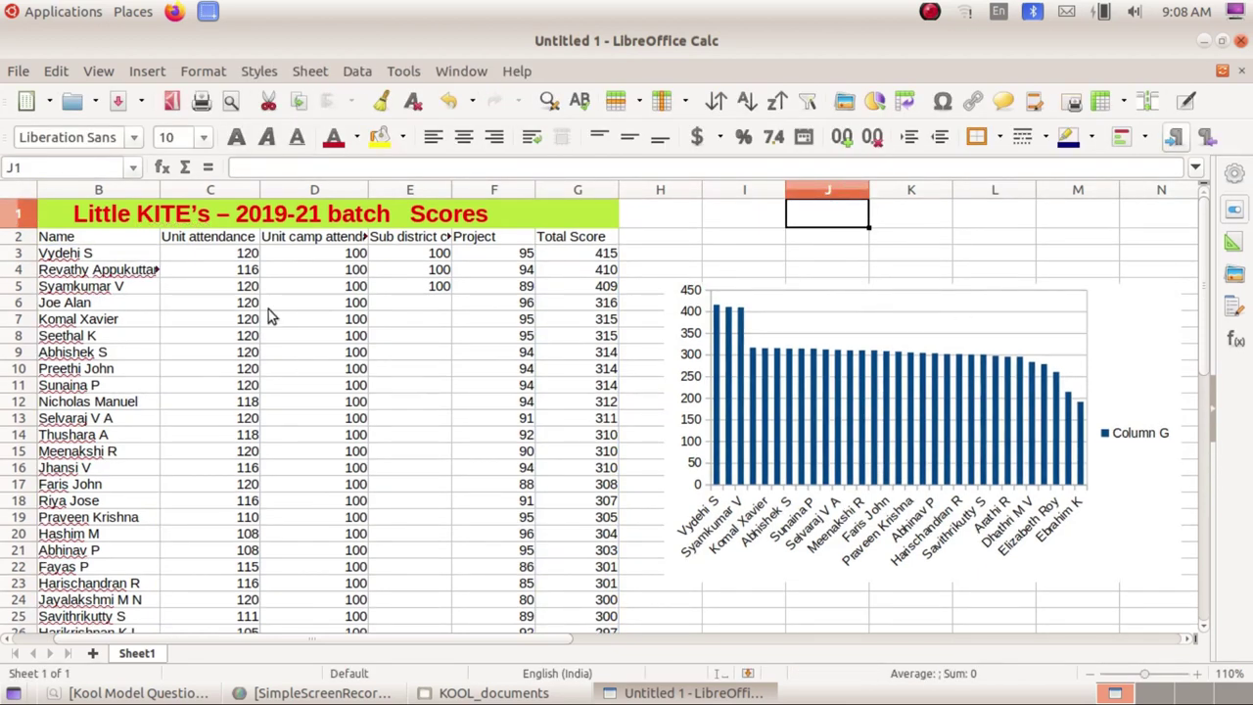
Check the border and saving instruction in Kool Model Question.pdf and return to the Calc spreadsheet.
scroll(269, 311, down, 4)
scroll(269, 312, up, 3)
click(137, 692)
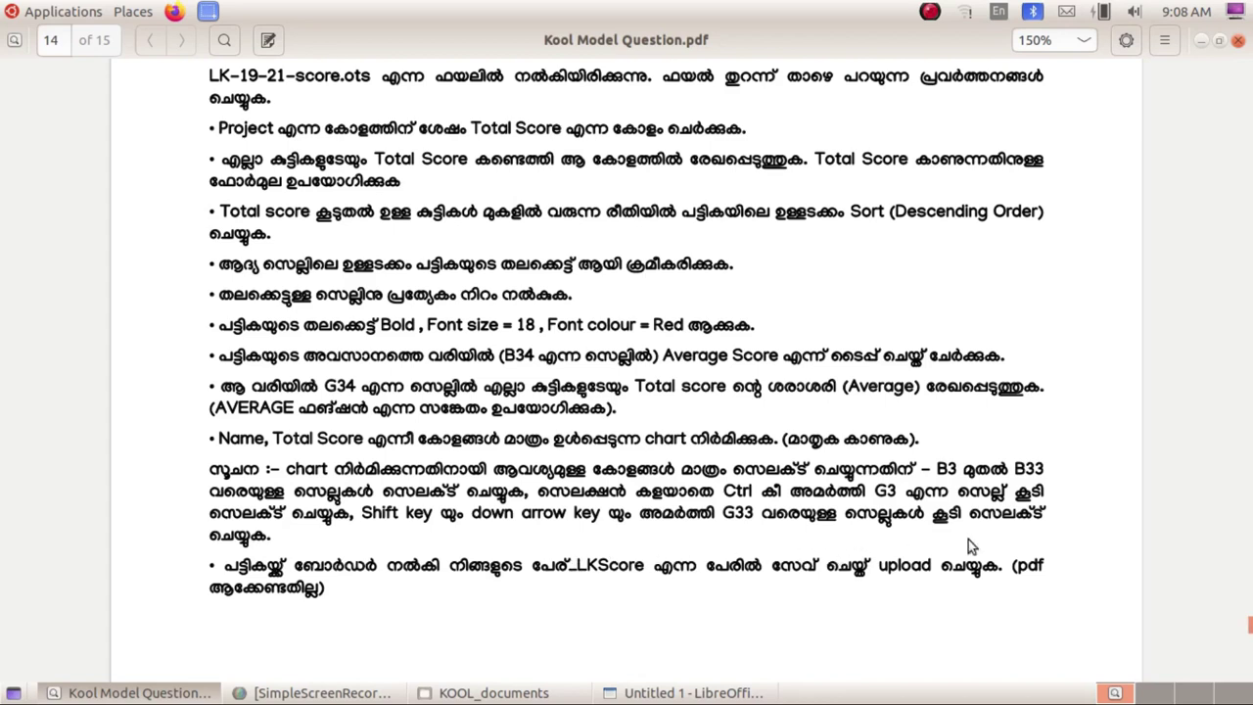
click(147, 692)
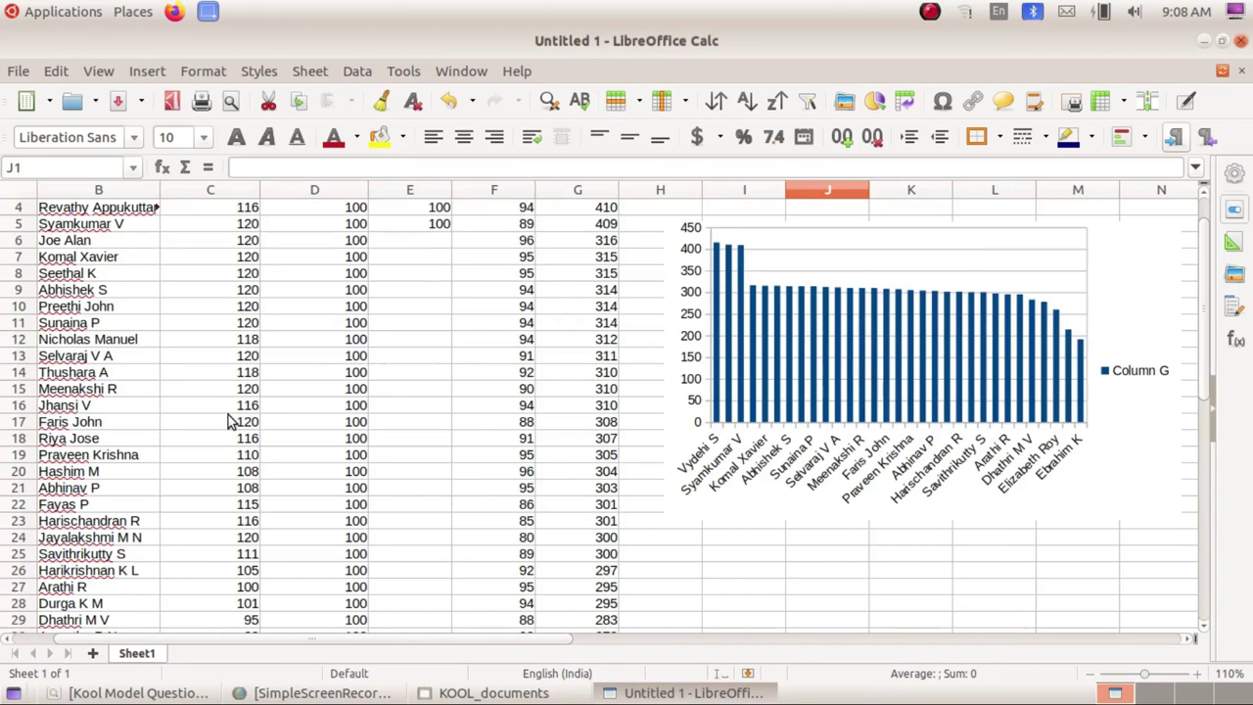
Apply black outer and inner borders to every cell of the score table in A1:G34.
scroll(228, 420, up, 1)
click(216, 221)
drag(217, 221, 255, 571)
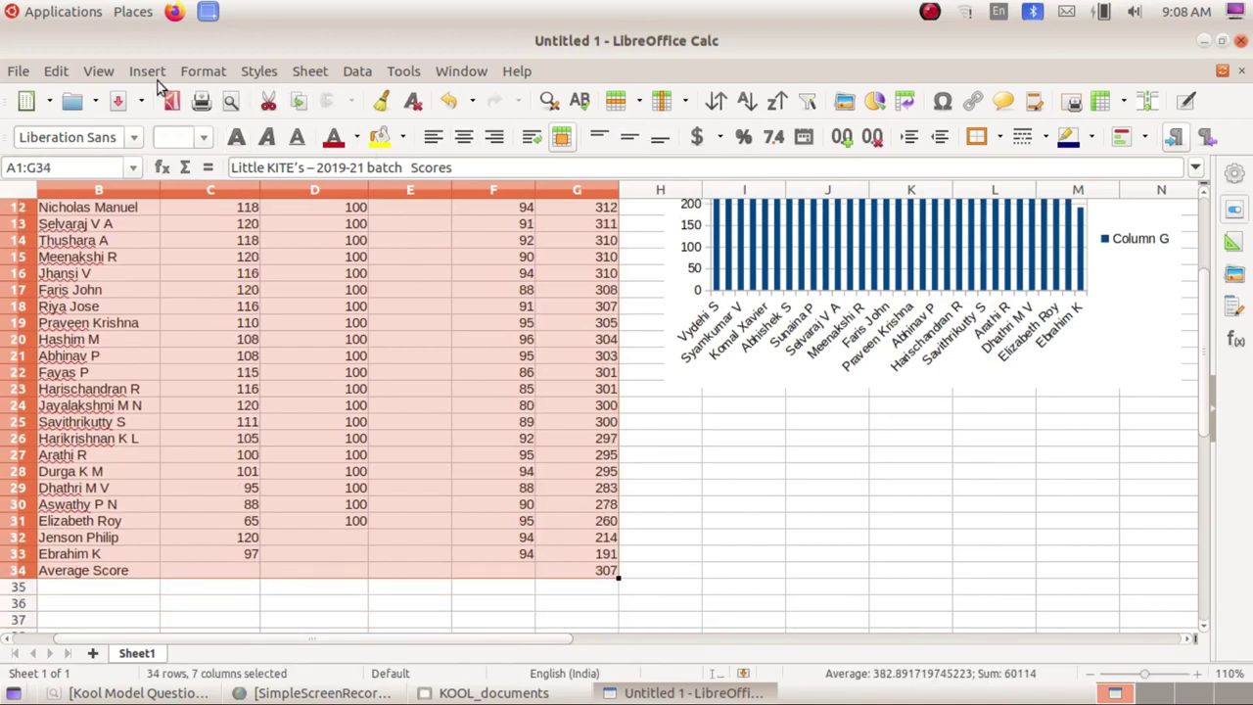
click(196, 73)
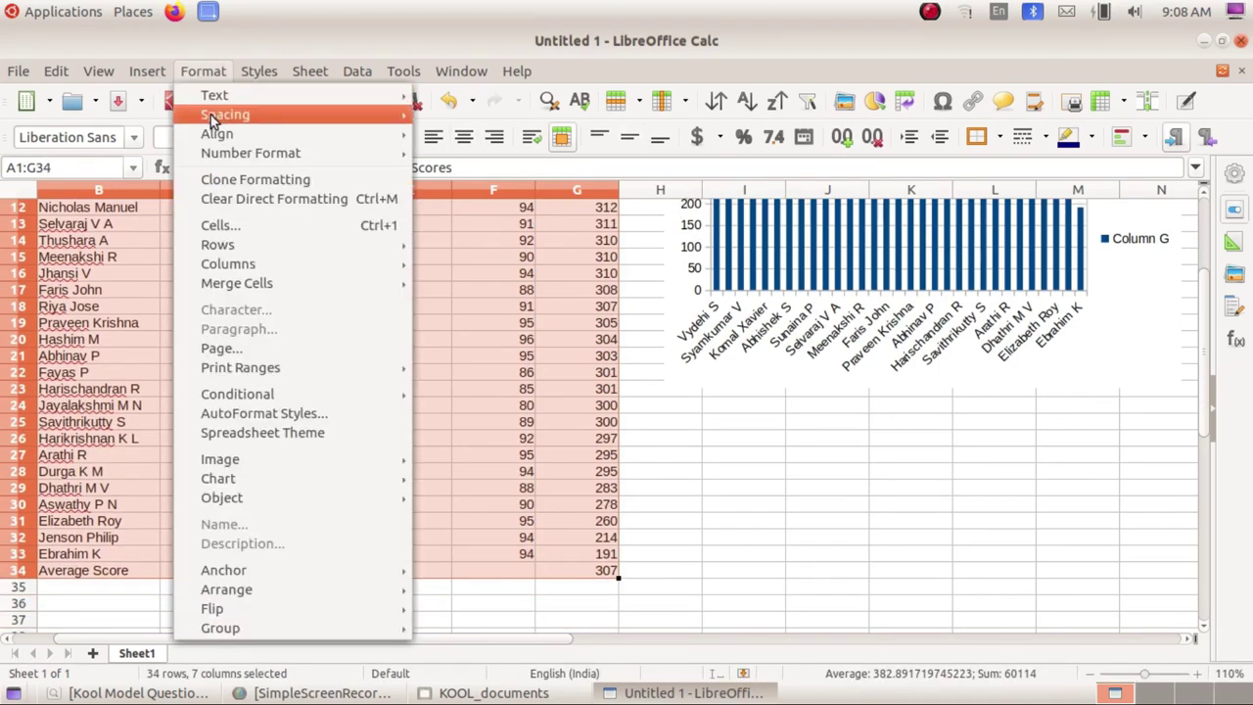
click(247, 203)
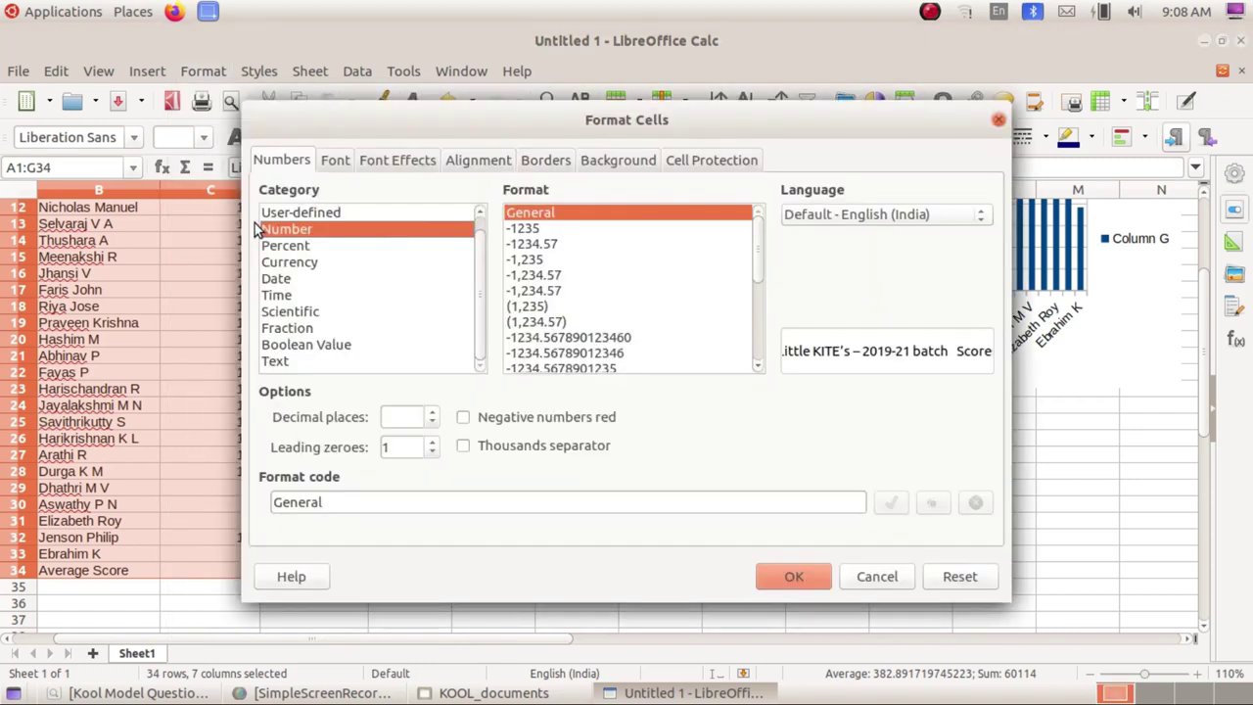
click(545, 162)
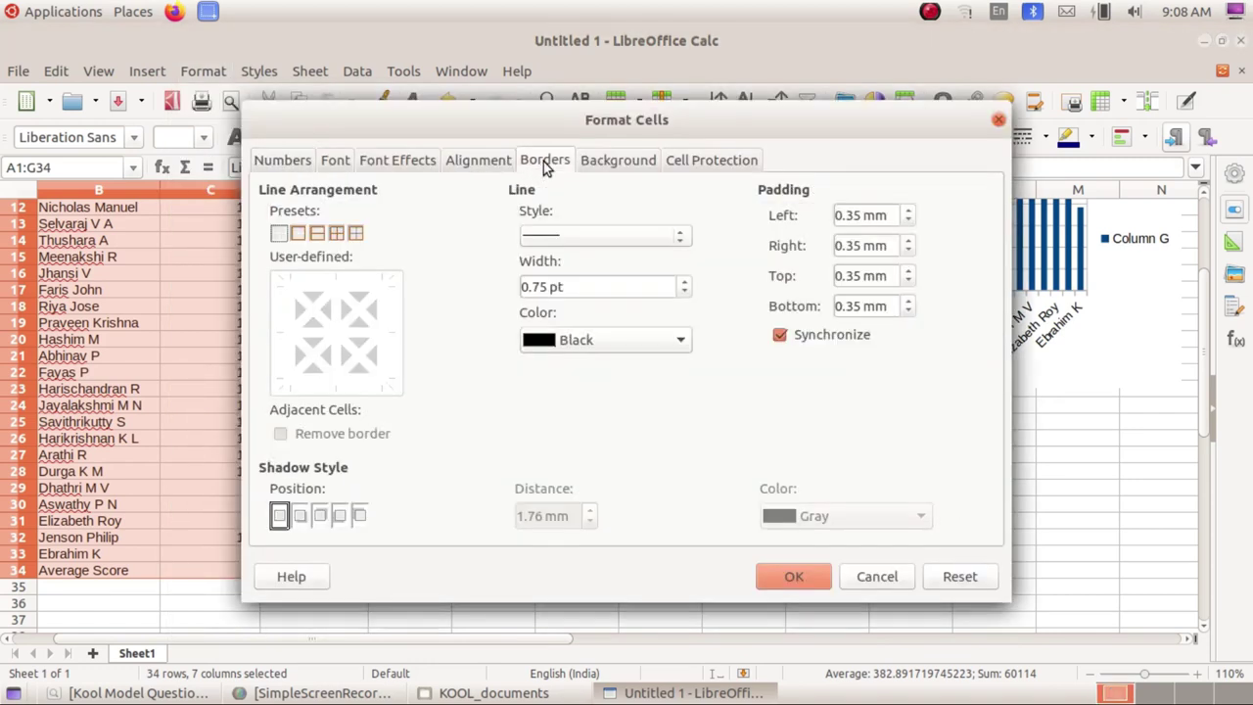
click(336, 234)
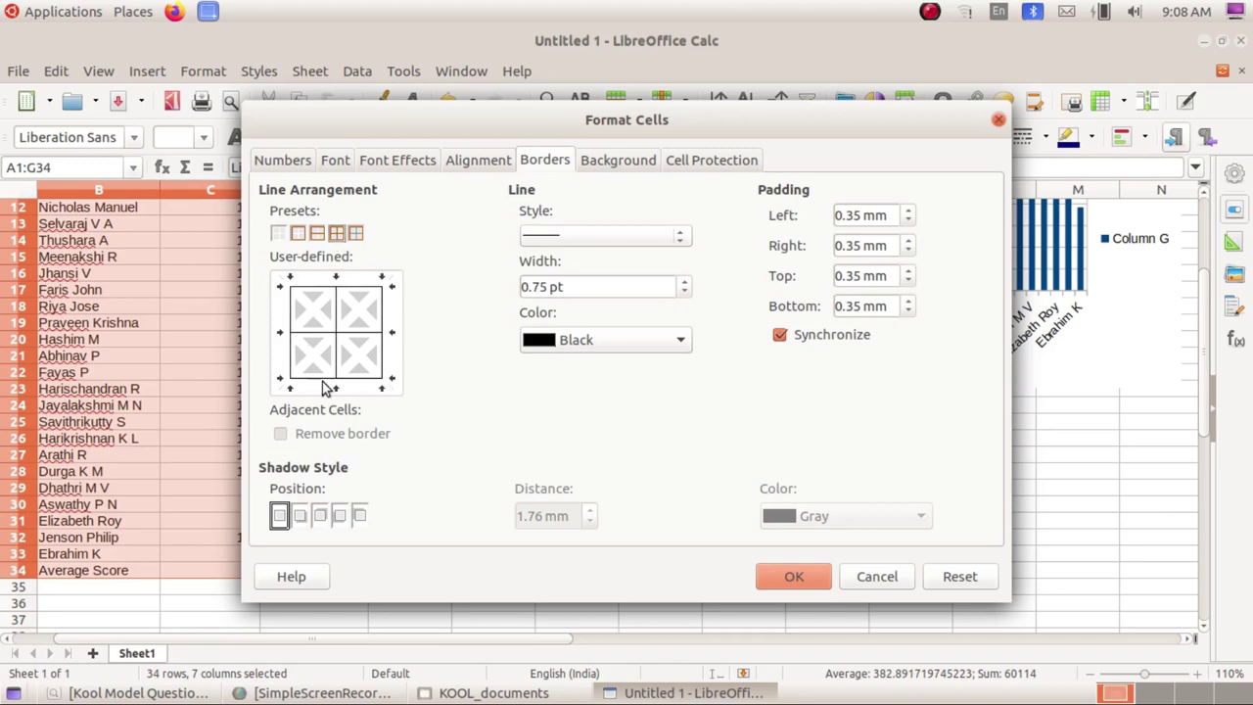
click(684, 281)
click(800, 581)
scroll(338, 408, up, 4)
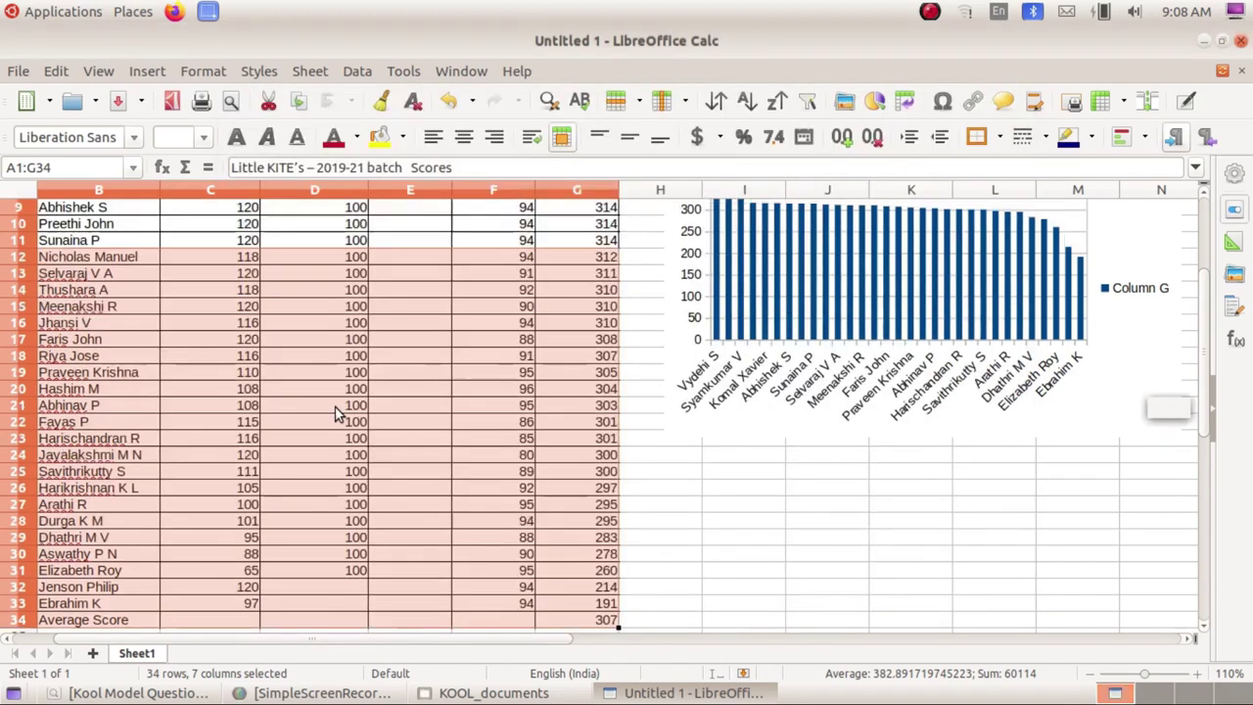
click(456, 340)
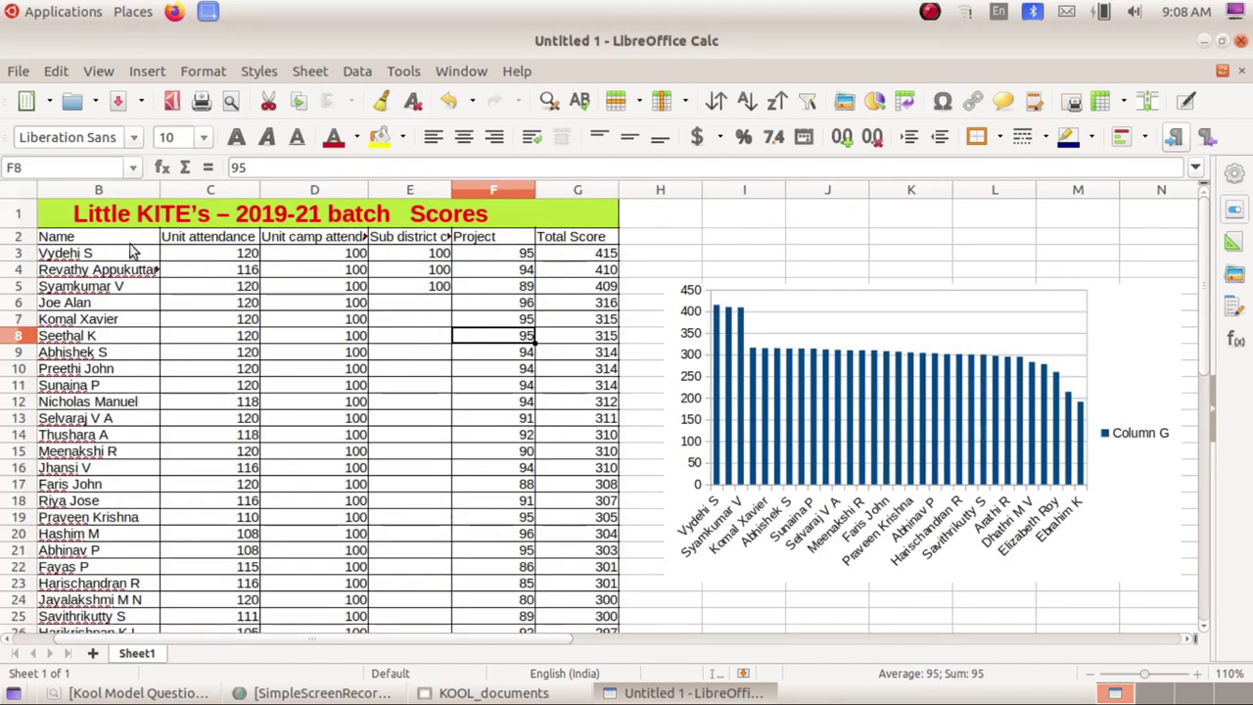
Make the column headings in B2:G2 bold, wrapped, and centred both horizontally and vertically.
drag(135, 244, 489, 215)
click(238, 138)
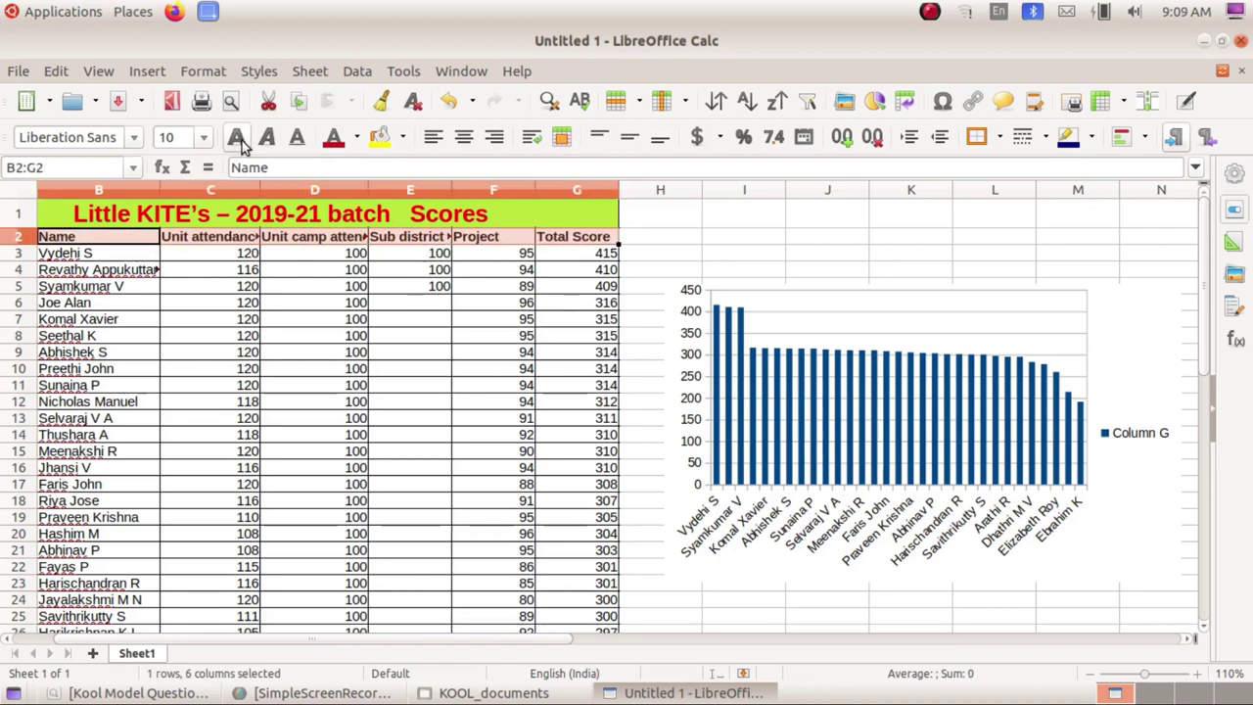
click(464, 138)
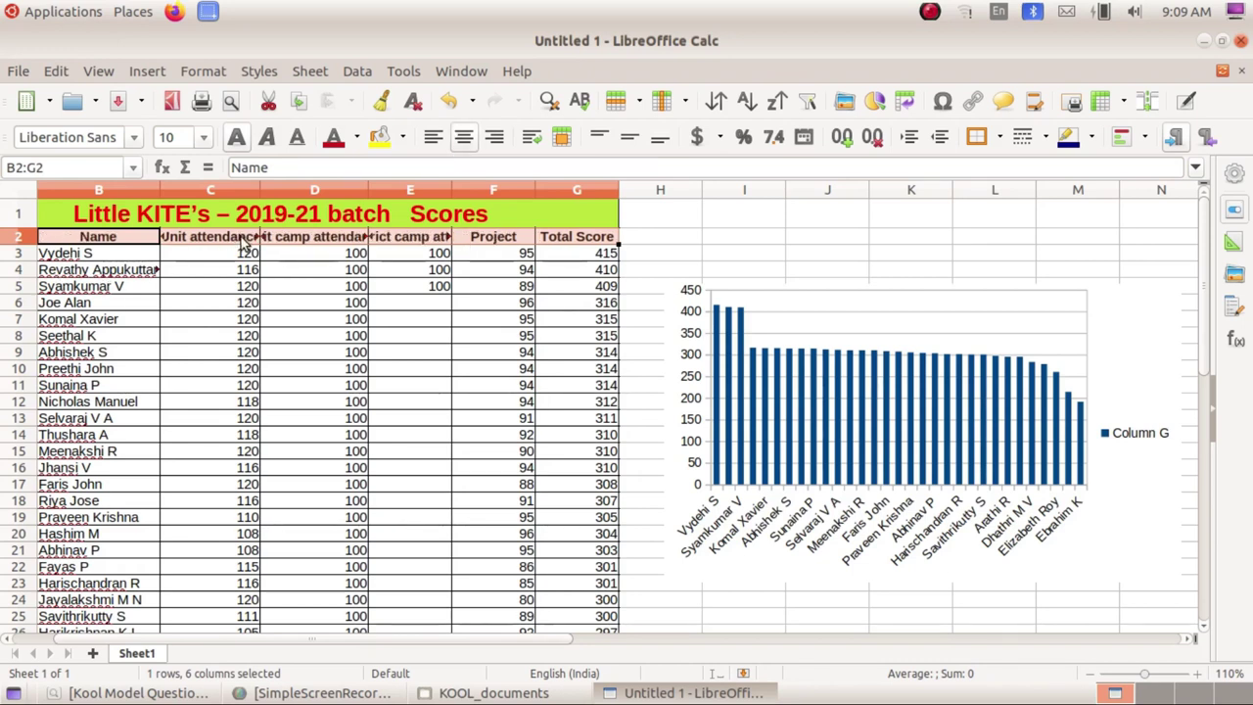
click(534, 139)
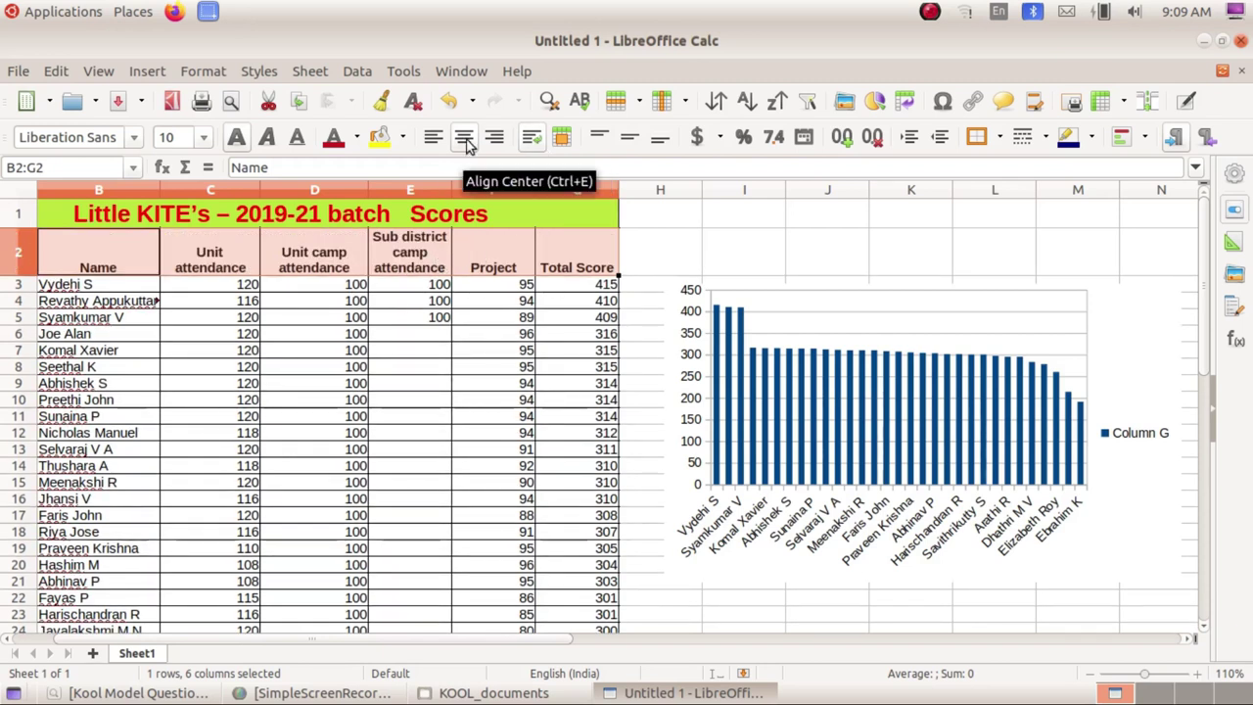
click(629, 139)
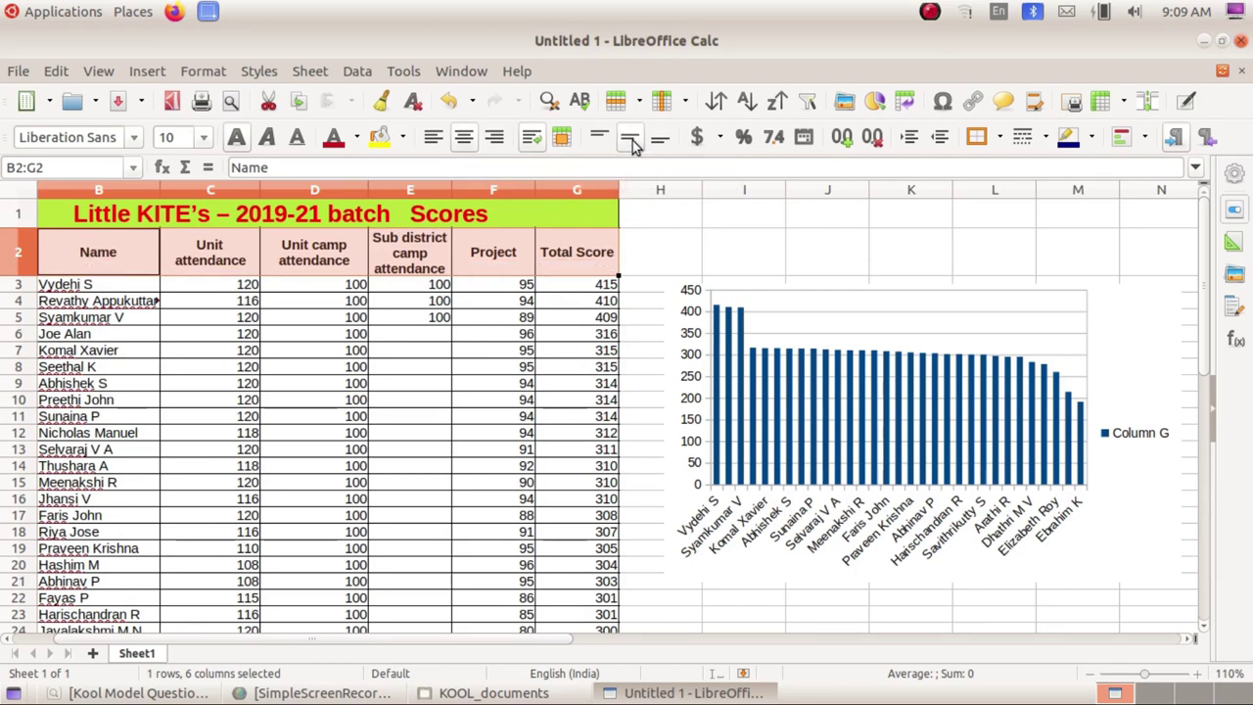
click(504, 350)
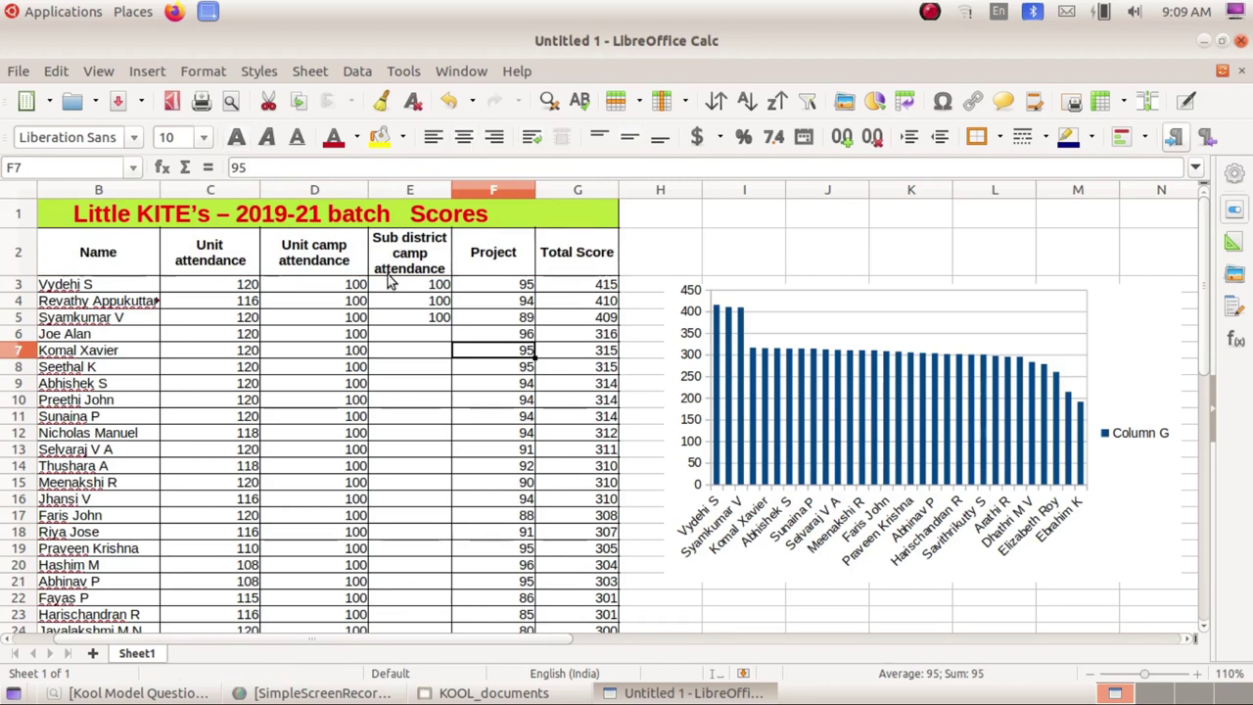
Make the Admission No. heading in A2 bold, wrapped, and centred both horizontally and vertically.
drag(411, 638, 372, 638)
click(87, 262)
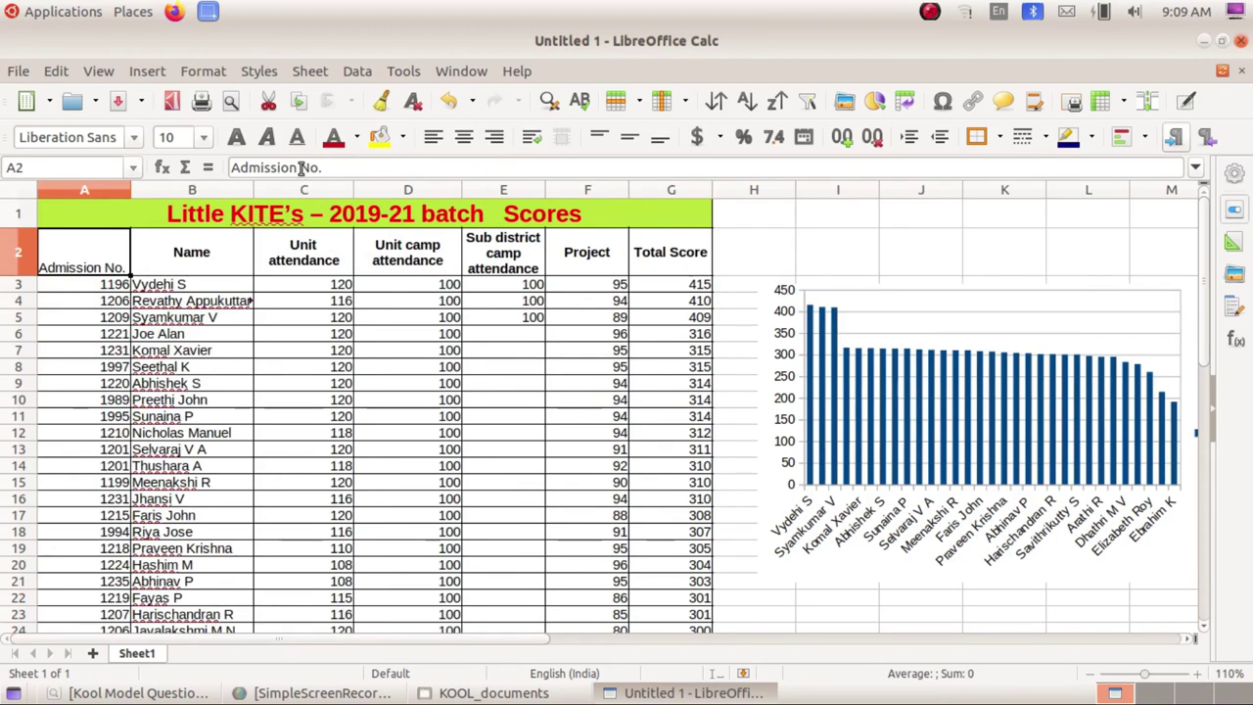
click(238, 139)
click(463, 137)
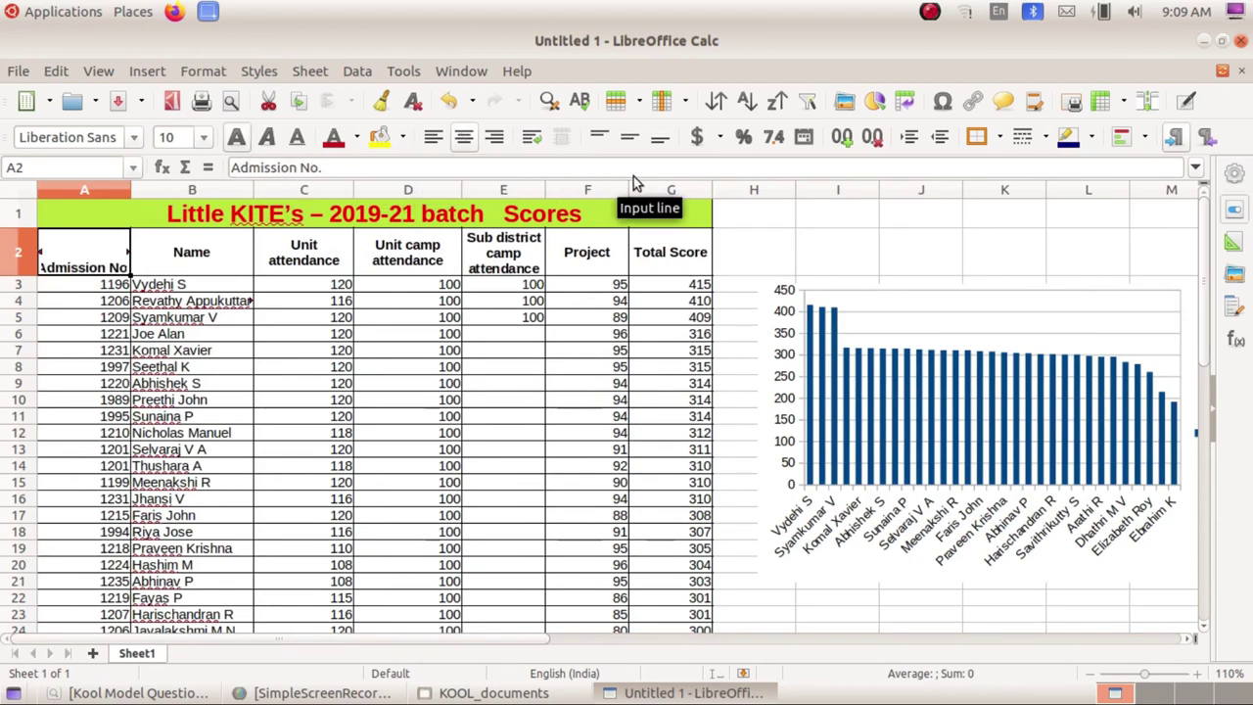
click(629, 138)
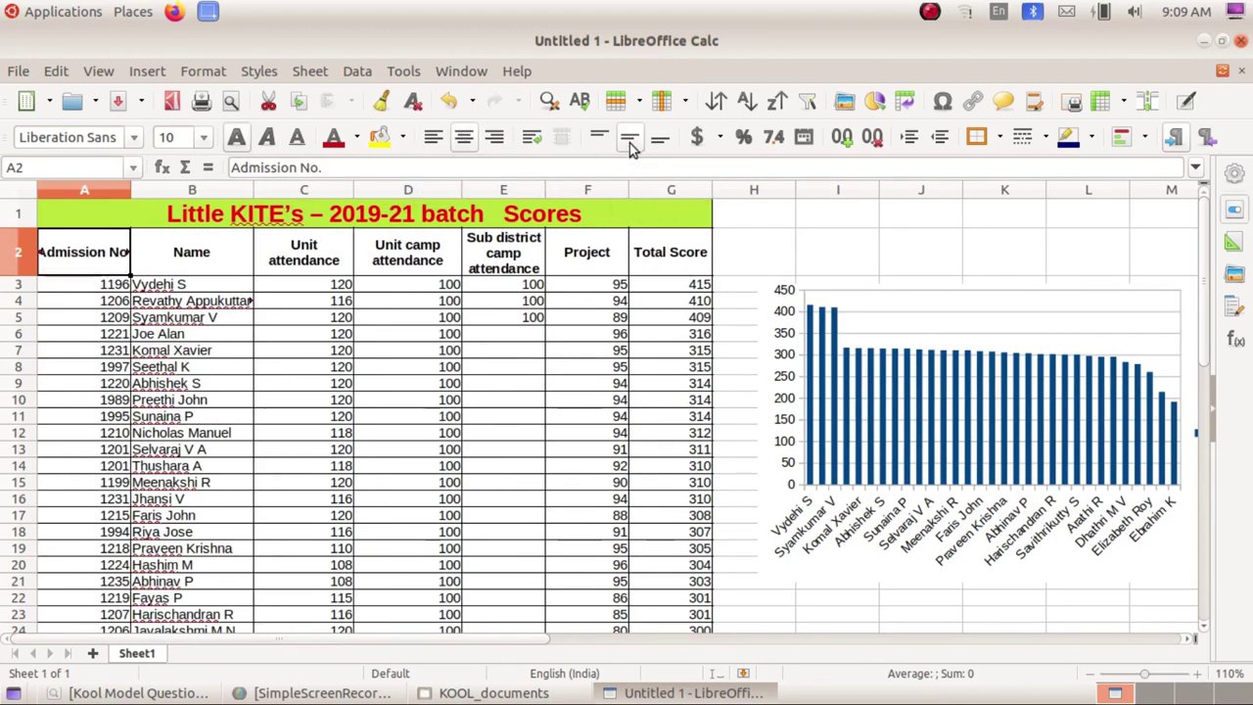
click(531, 137)
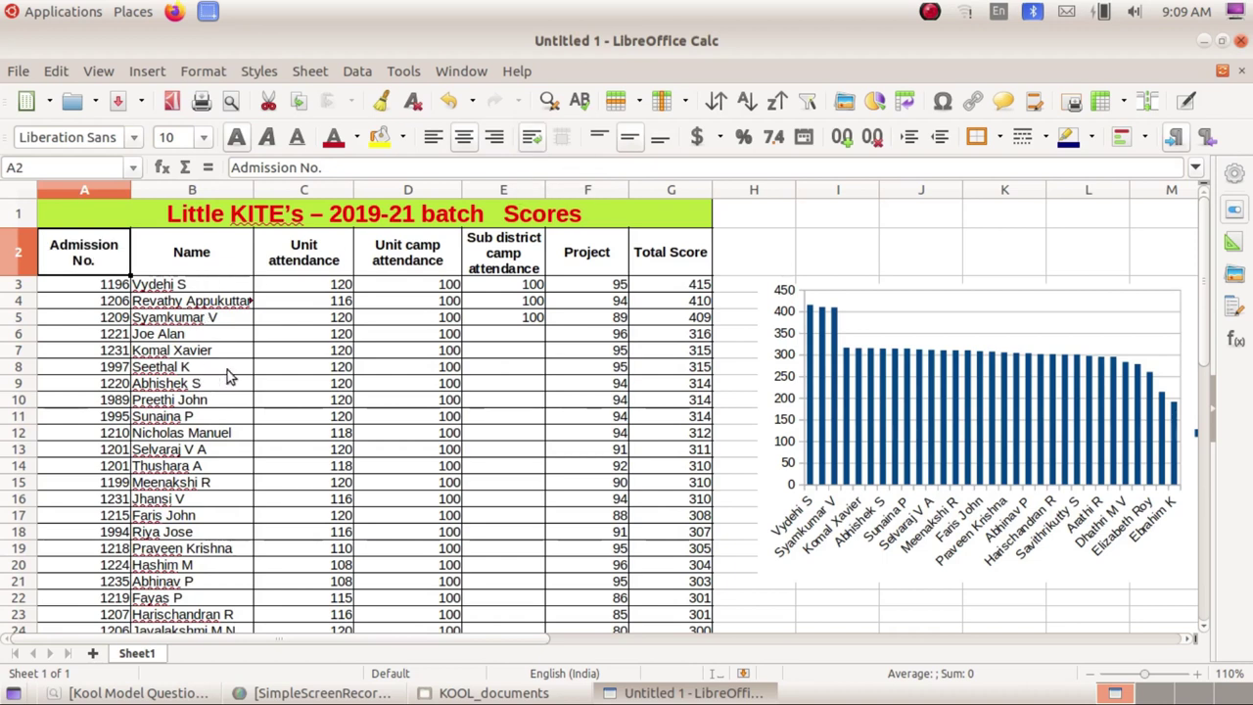
Centre the Admission No. column entries in A2:A33 horizontally.
scroll(535, 387, down, 1)
scroll(535, 386, up, 1)
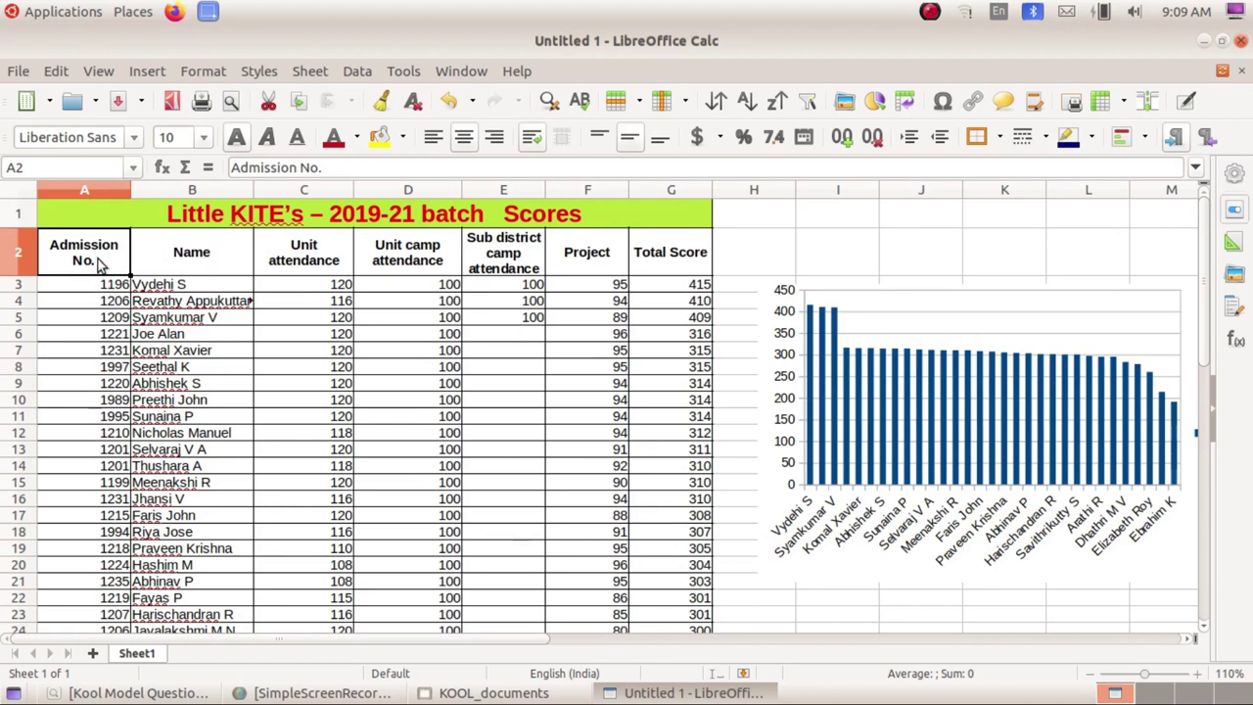
drag(90, 270, 107, 581)
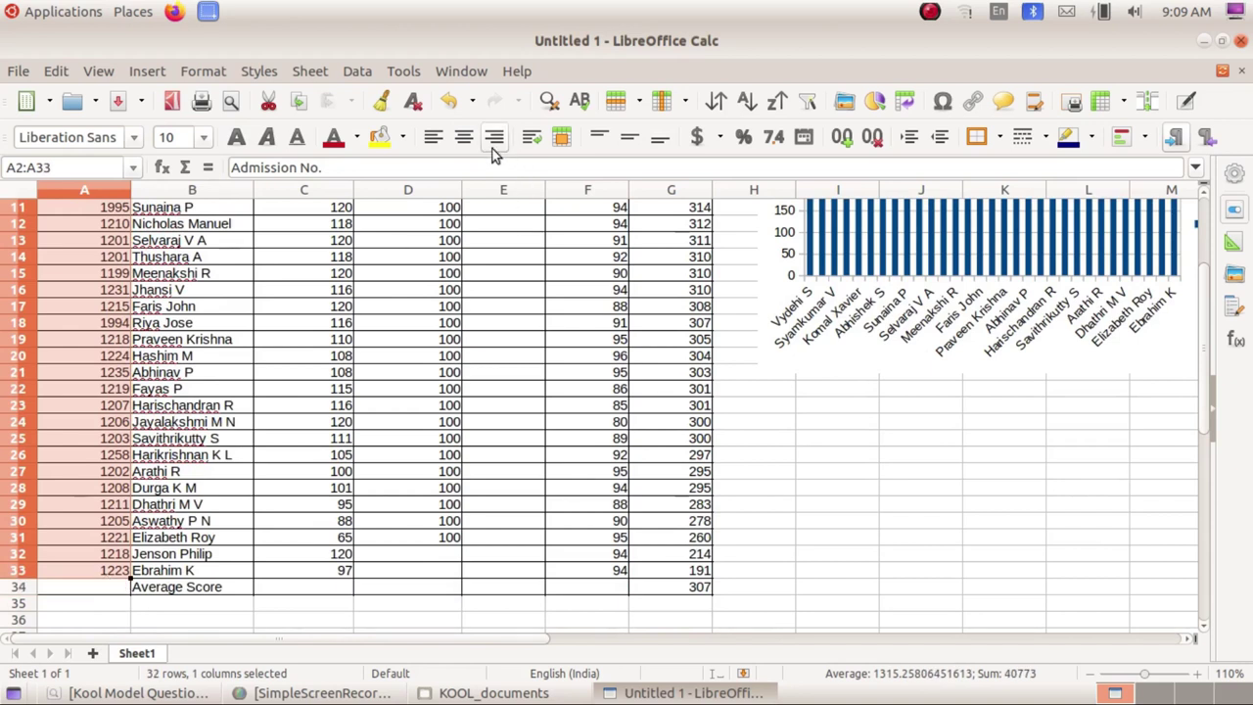
click(462, 139)
scroll(420, 327, up, 4)
Centre the attendance, project and total score values in C3:G34 horizontally.
drag(339, 285, 643, 641)
scroll(646, 617, down, 2)
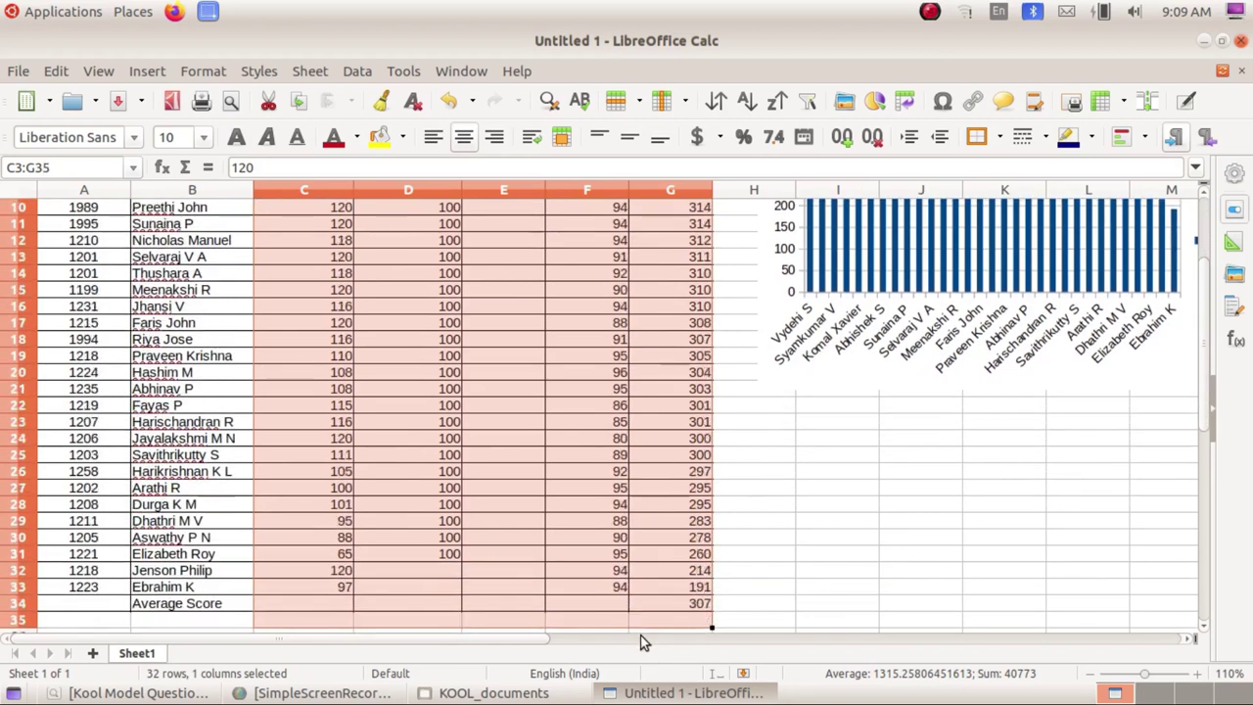
shift+click(656, 570)
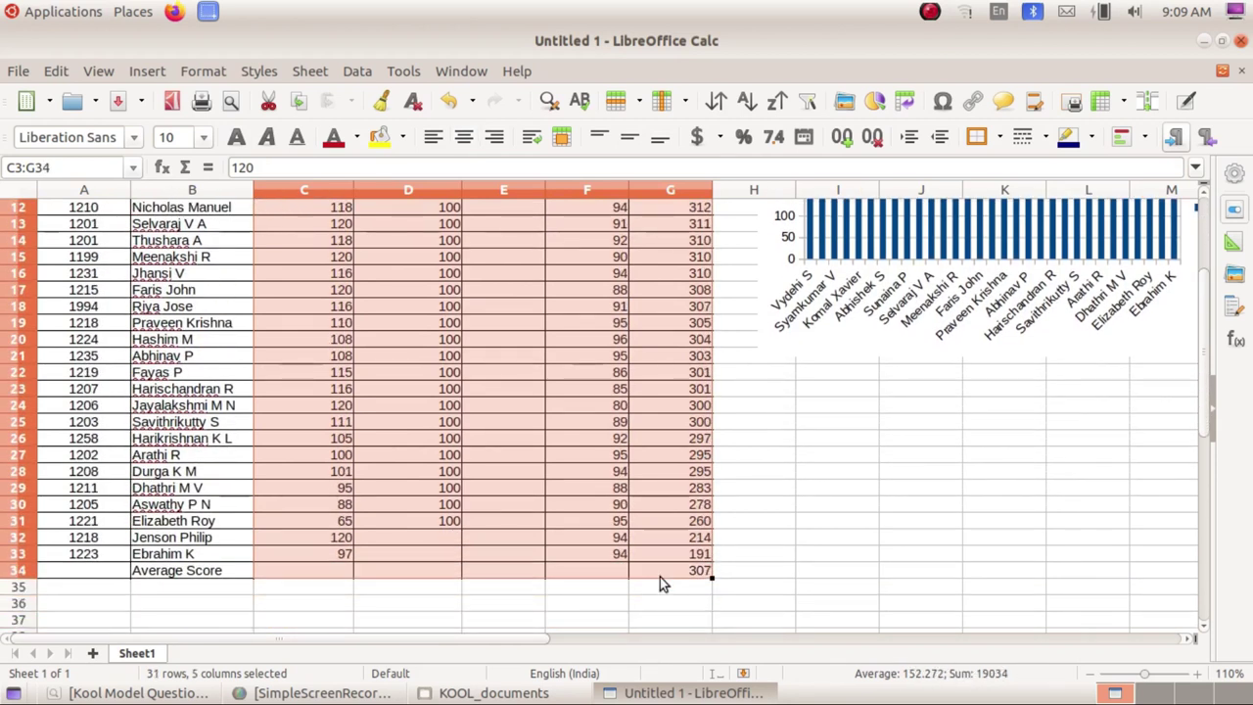
click(464, 137)
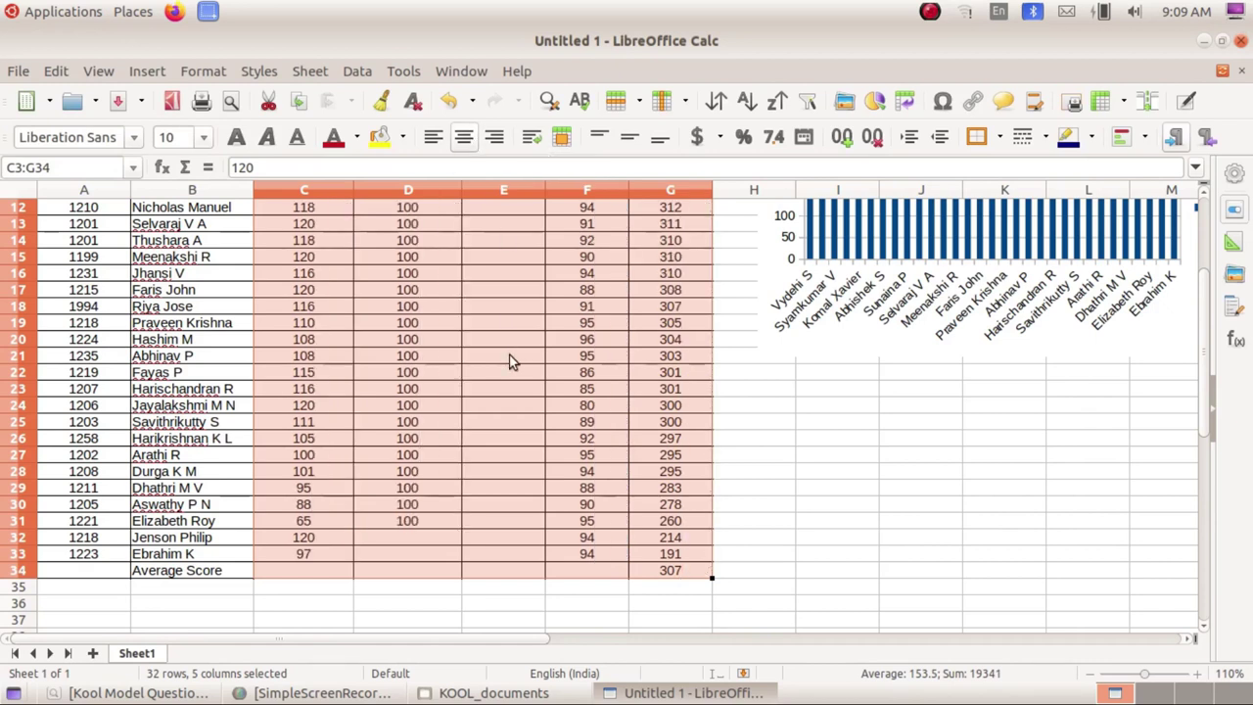
click(509, 372)
scroll(251, 421, up, 4)
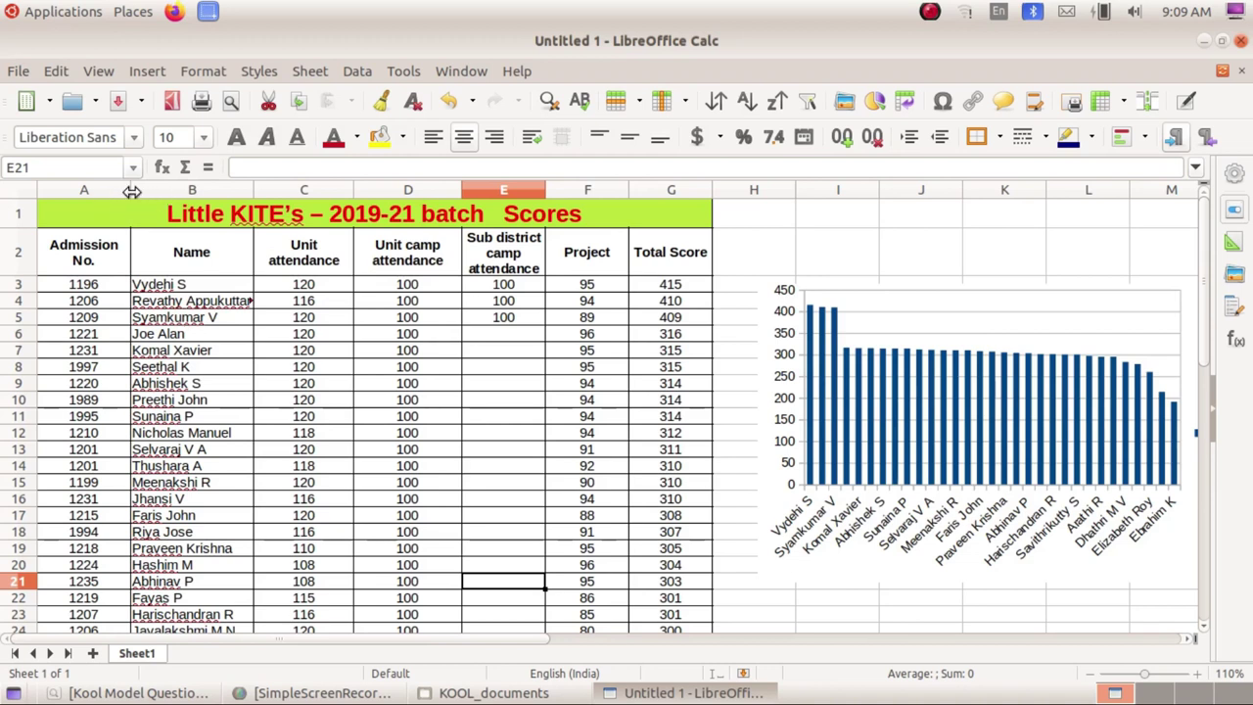
Slightly narrow the Admission No., Unit attendance, Unit camp attendance and Project columns, and widen the Name column to fit its longest entry.
drag(132, 189, 119, 189)
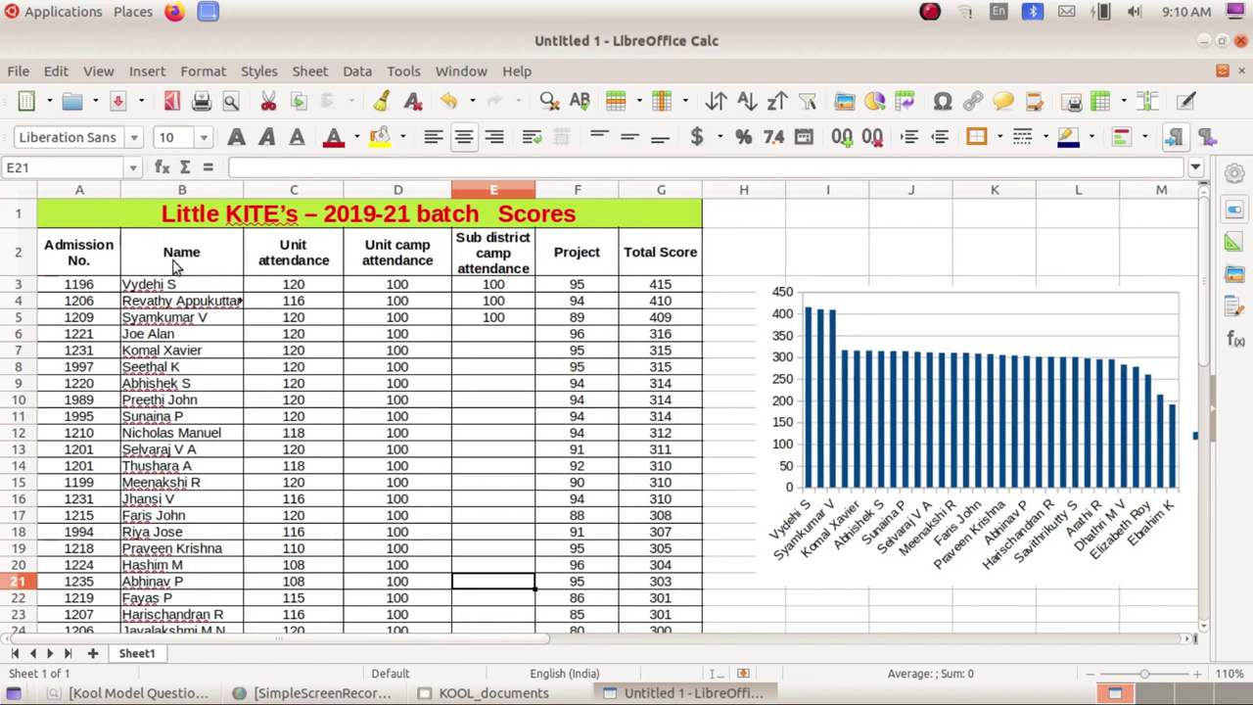
click(201, 303)
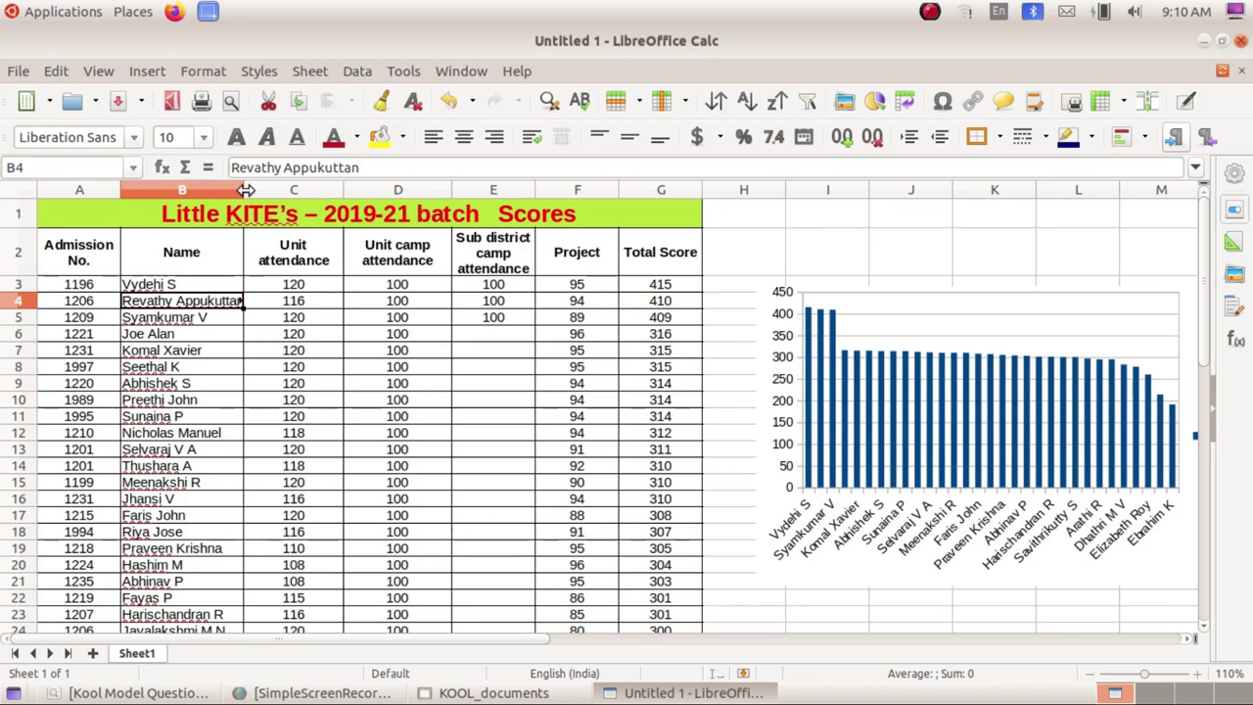
drag(245, 189, 258, 189)
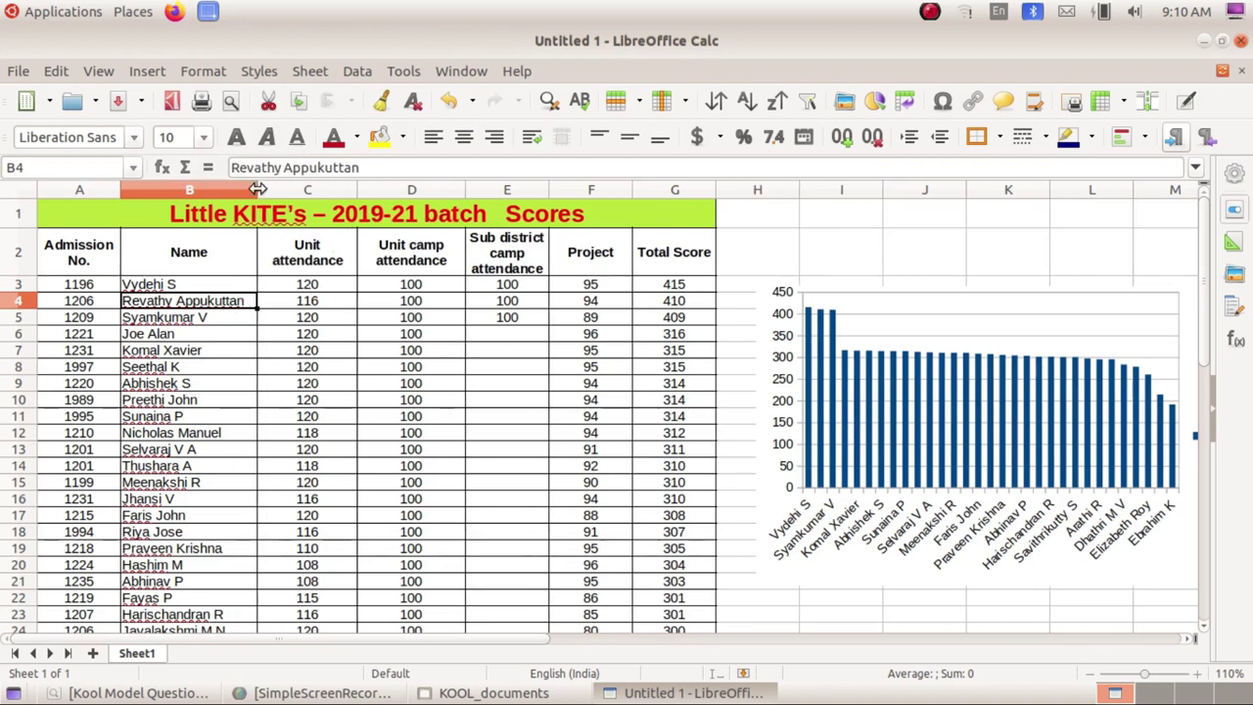
drag(356, 187, 344, 187)
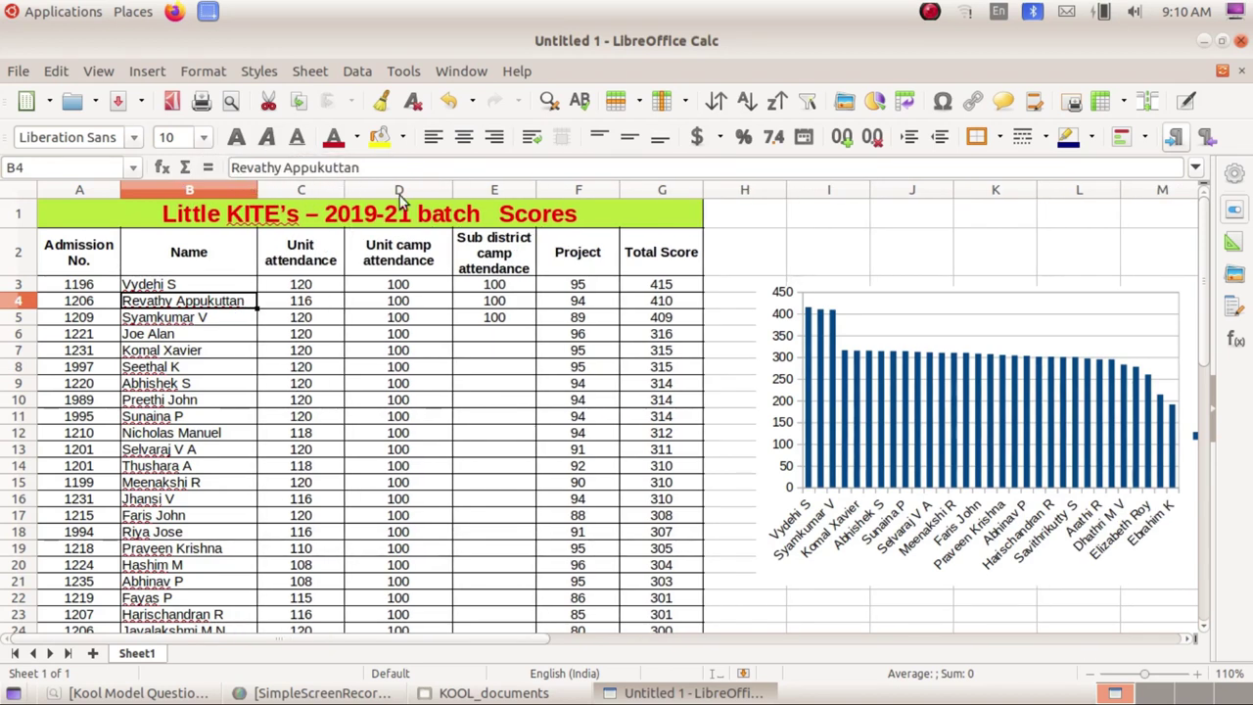
drag(452, 187, 439, 187)
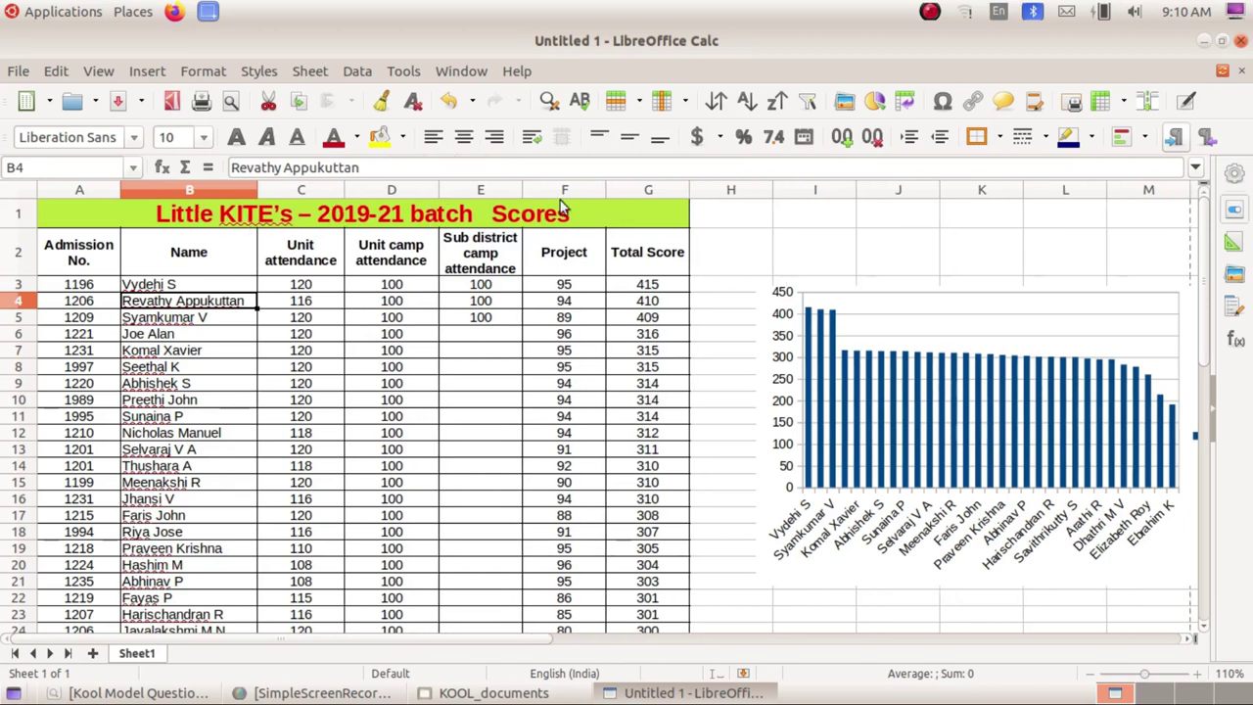
drag(606, 189, 590, 189)
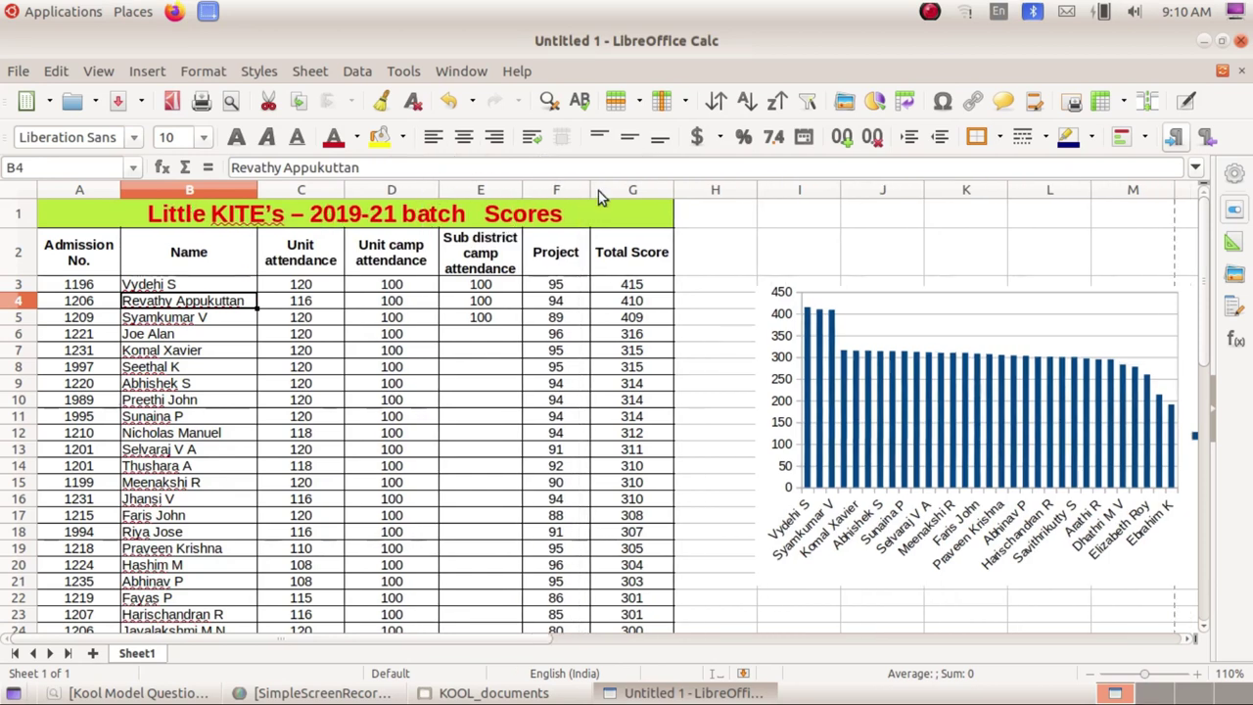
scroll(615, 330, down, 4)
scroll(615, 331, up, 5)
Save the workbook in the home directory's KOOLfiles folder, named with the candidate's name followed by _LKScore as the question PDF requires.
click(18, 71)
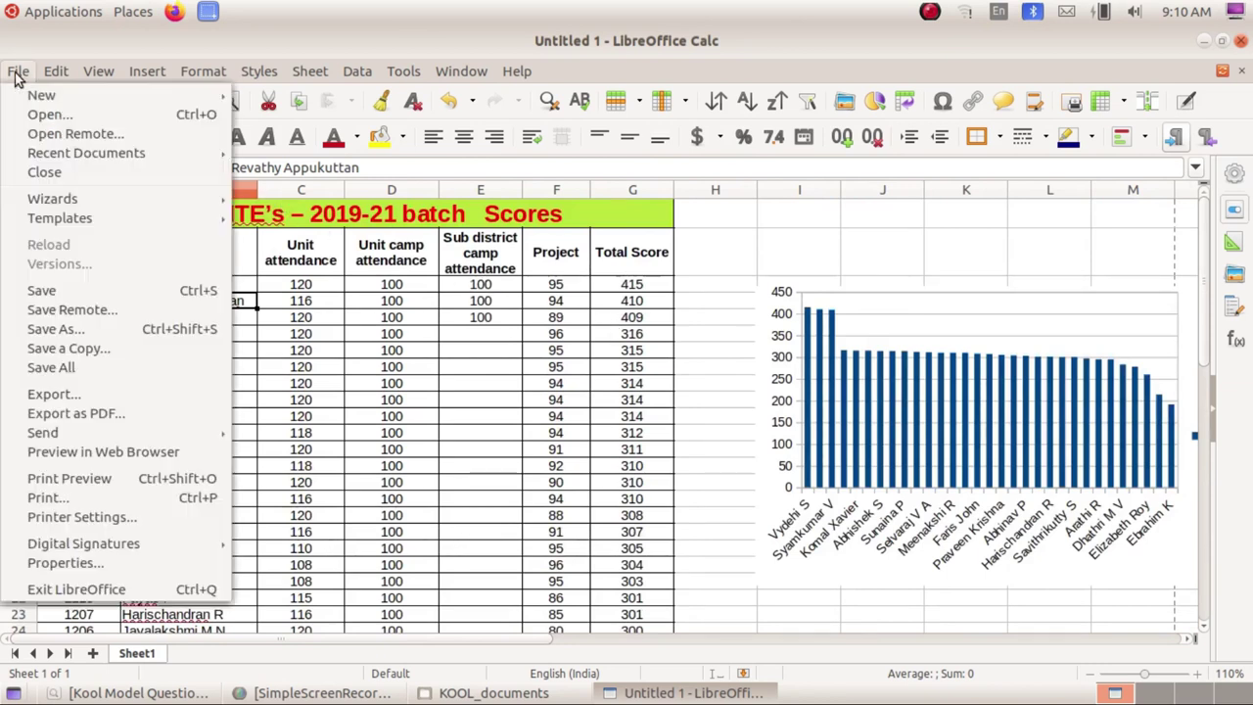
click(135, 290)
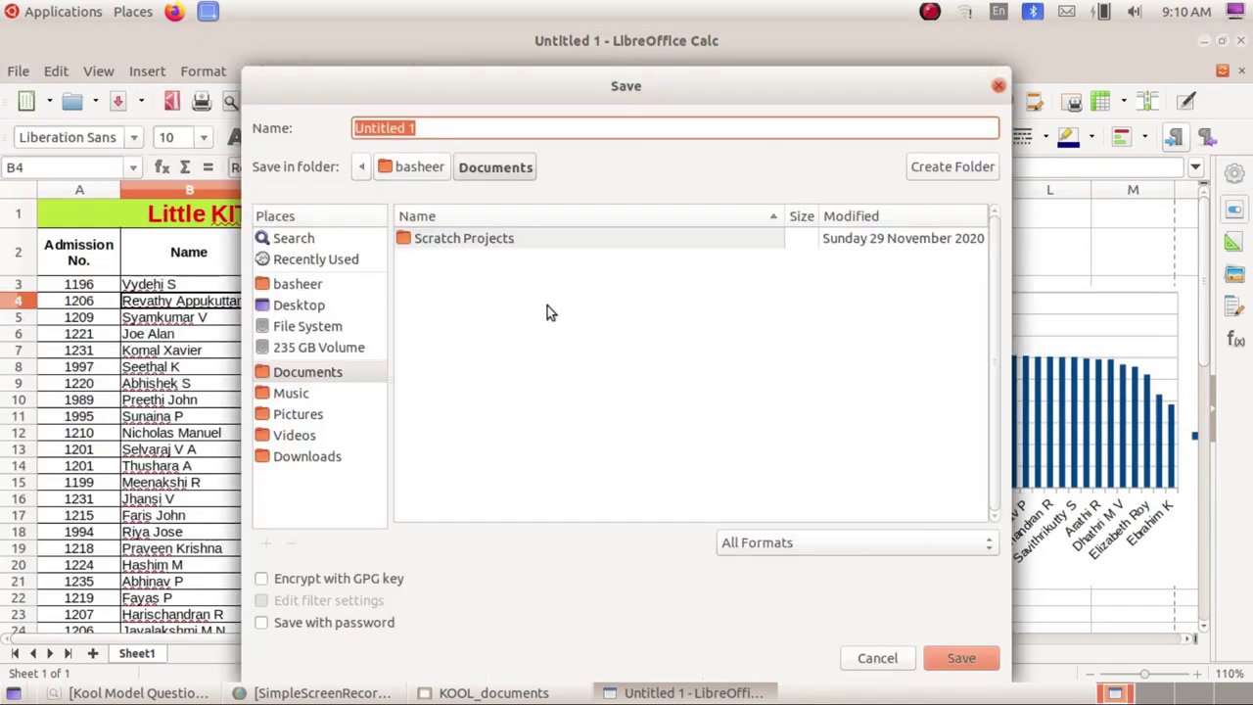
click(330, 284)
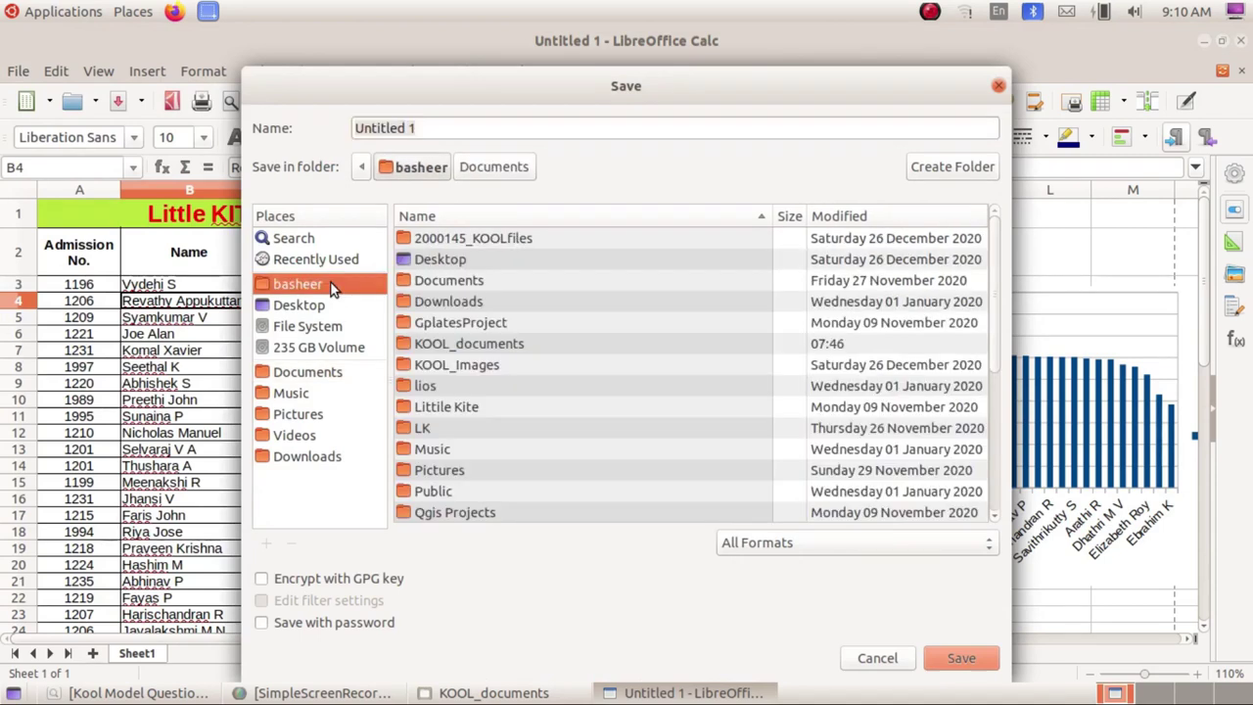
double_click(472, 238)
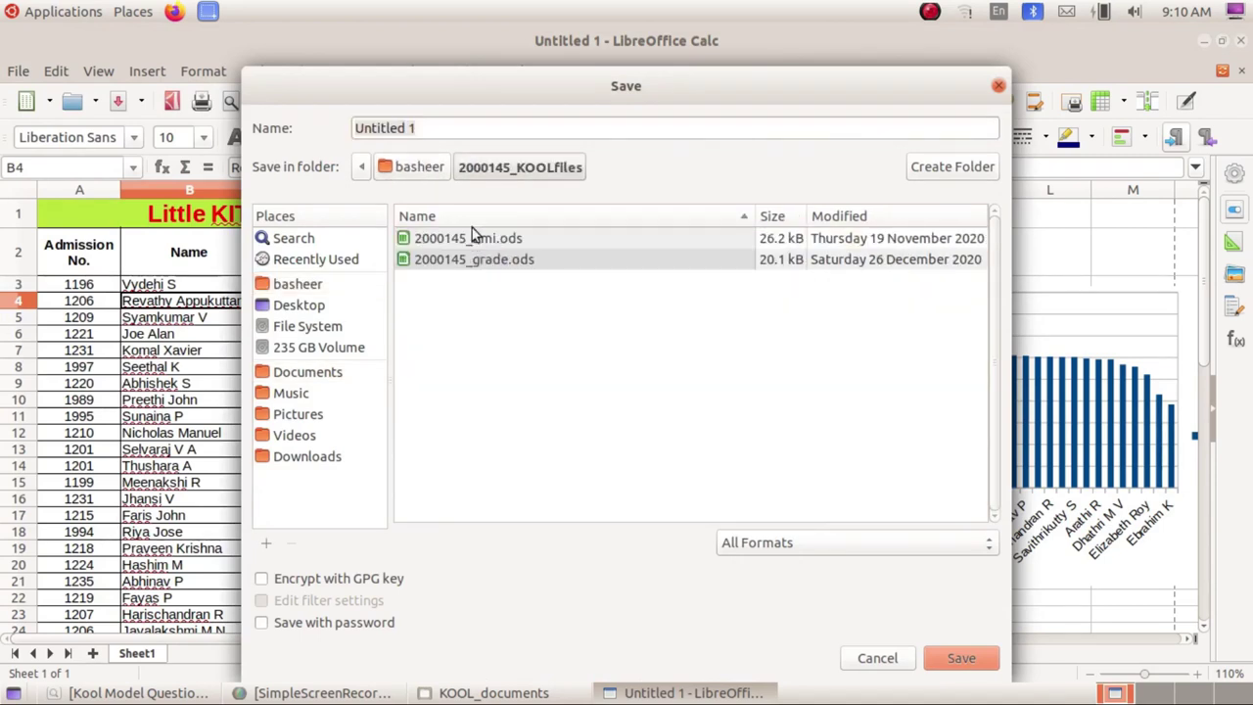
drag(431, 132, 313, 122)
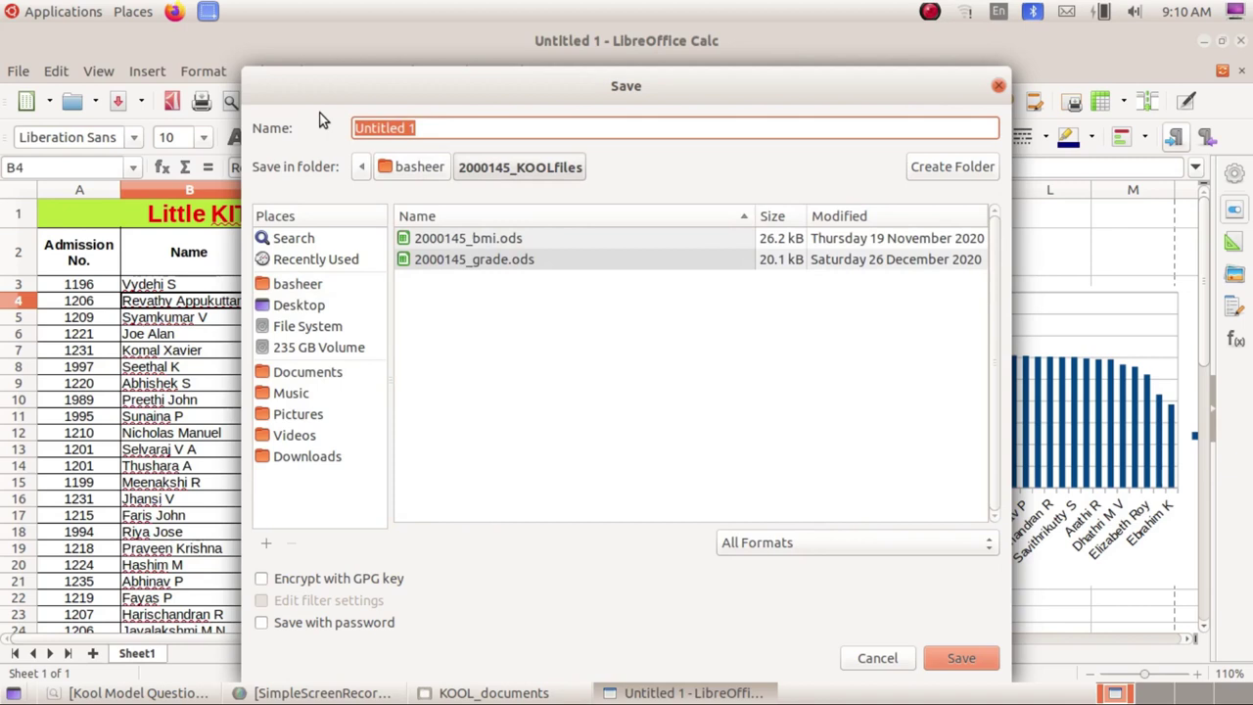
text(Basheer_LK)
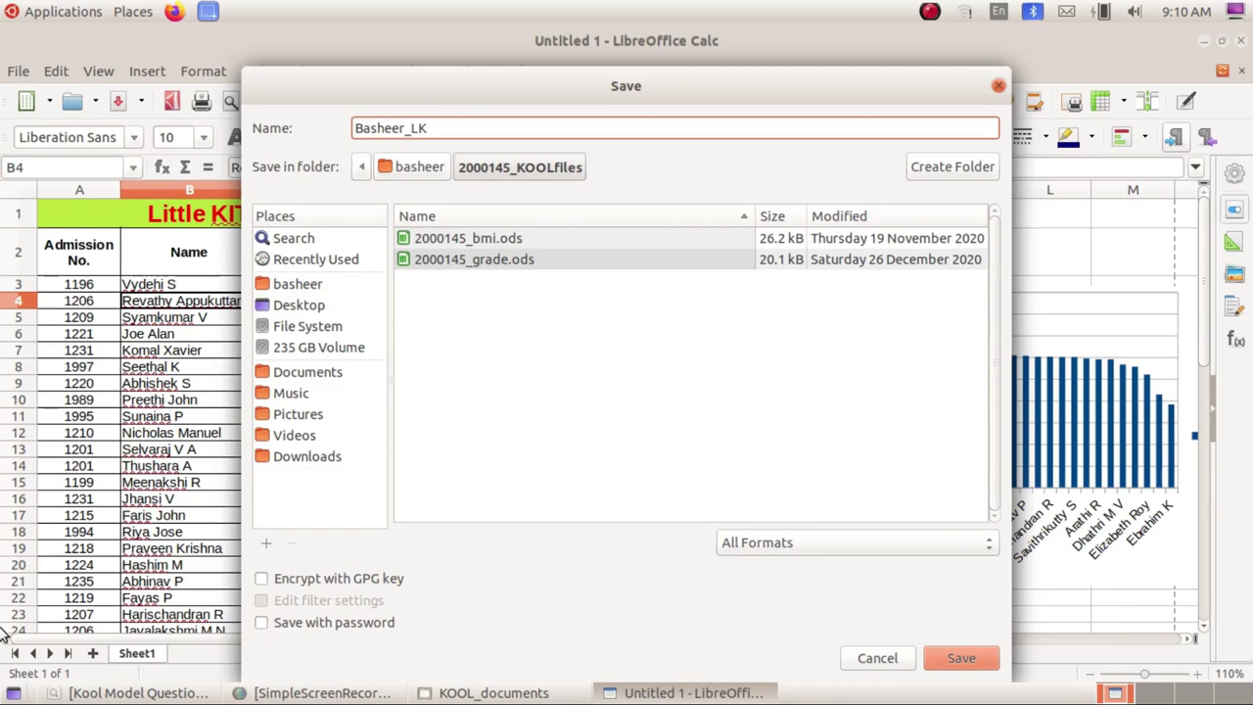
click(132, 692)
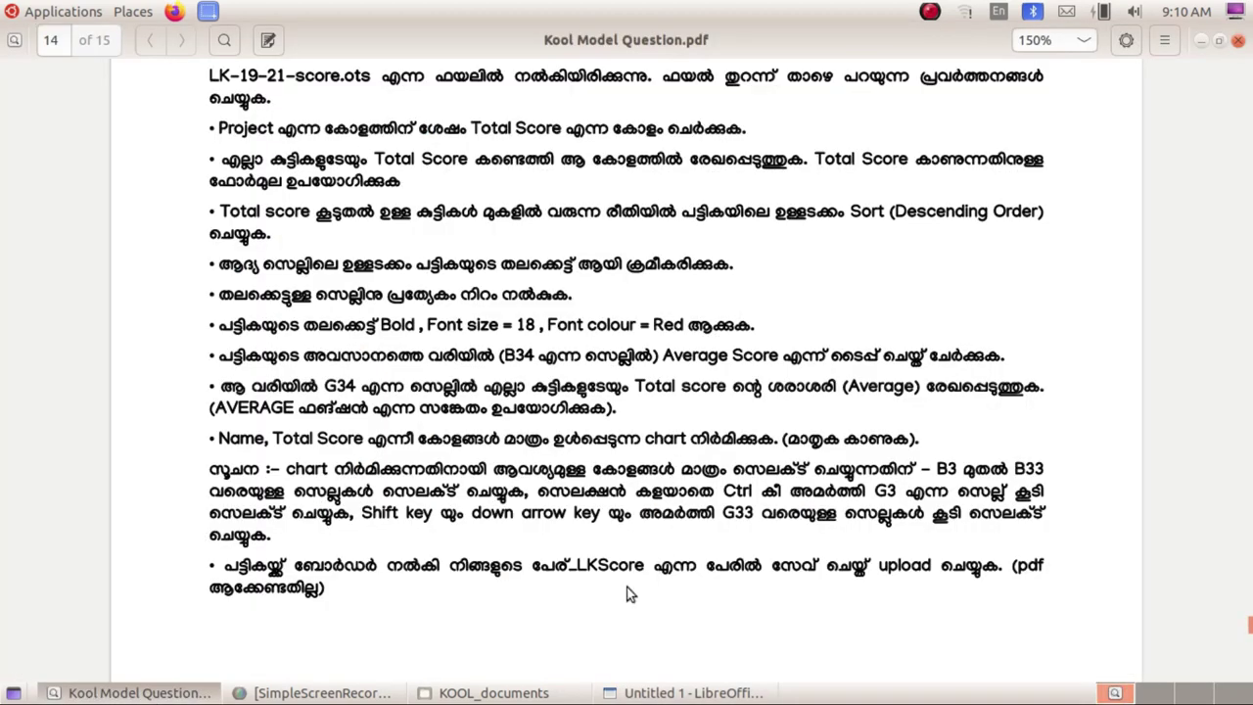
key(alt+Tab)
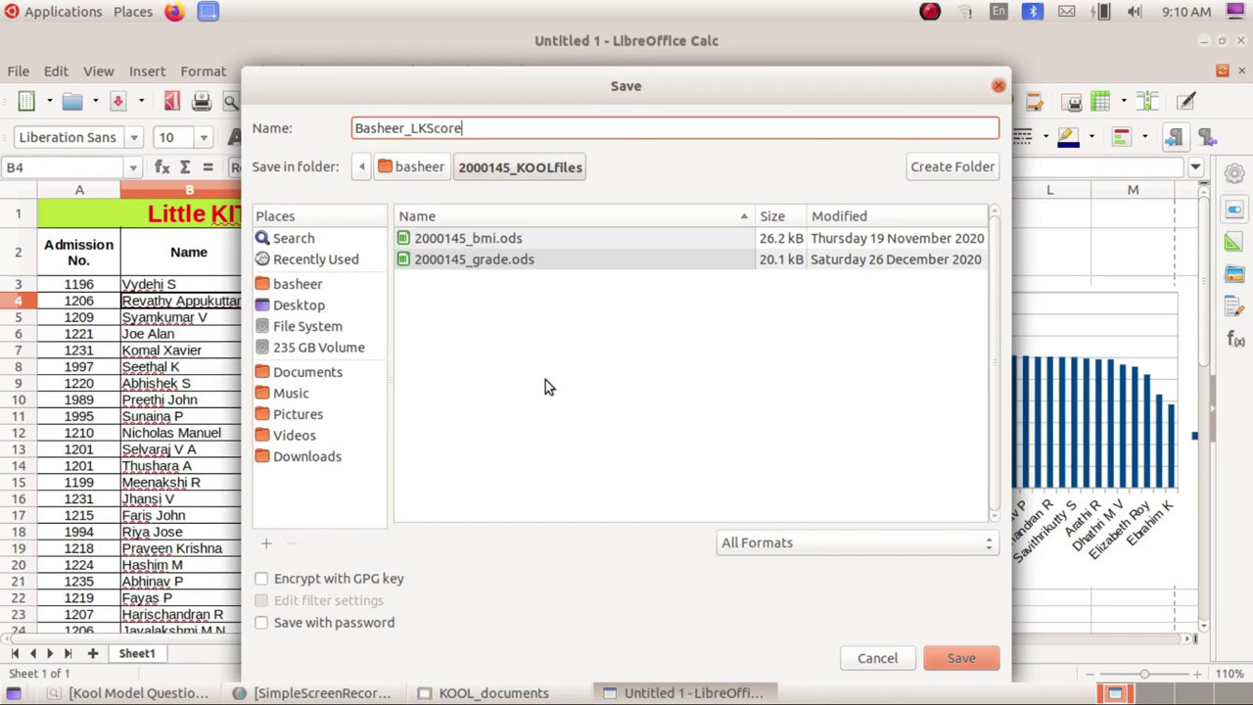
click(960, 658)
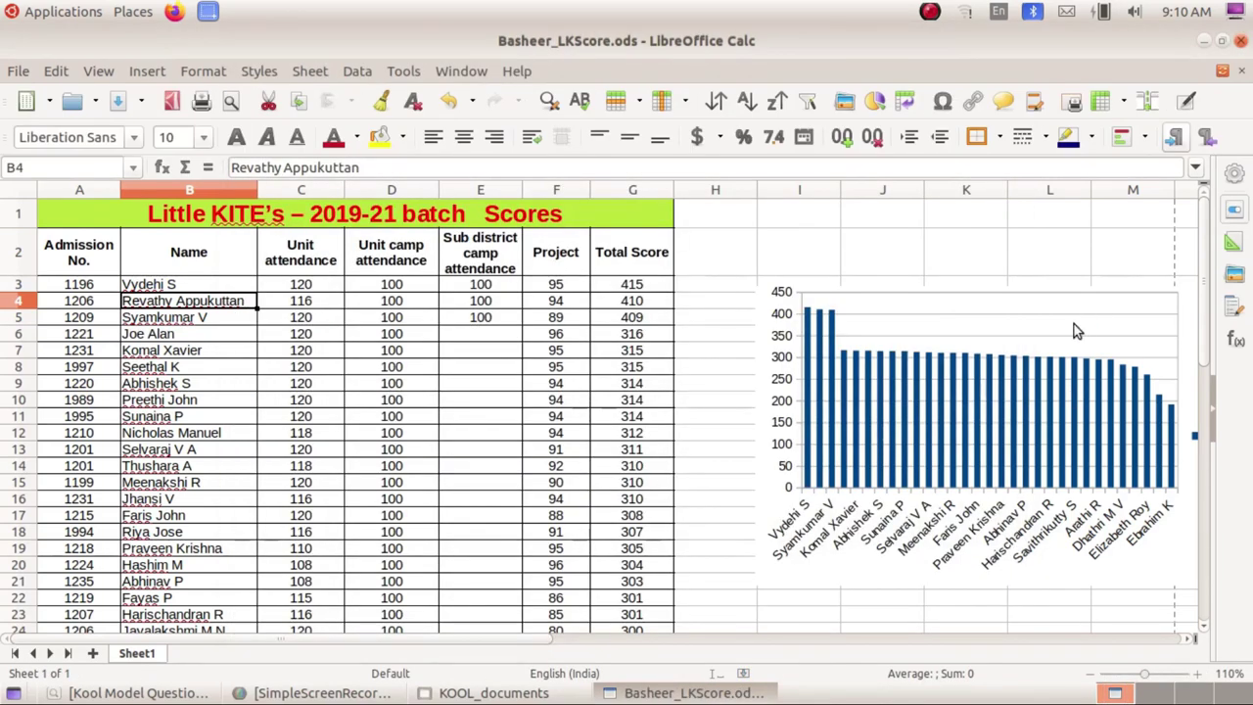
Check the KOOLfiles folder in the file manager for the saved LKScore spreadsheet, and return to the workbook in LibreOffice Calc.
click(1204, 44)
click(1206, 40)
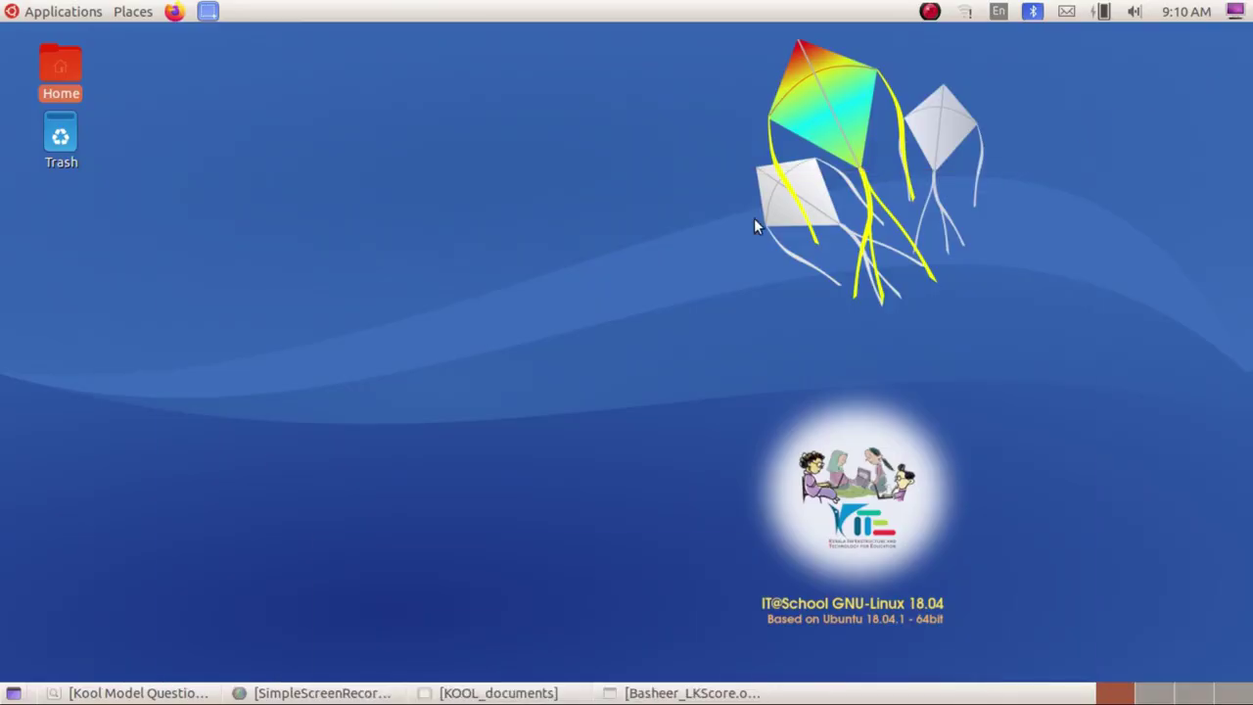
double_click(46, 64)
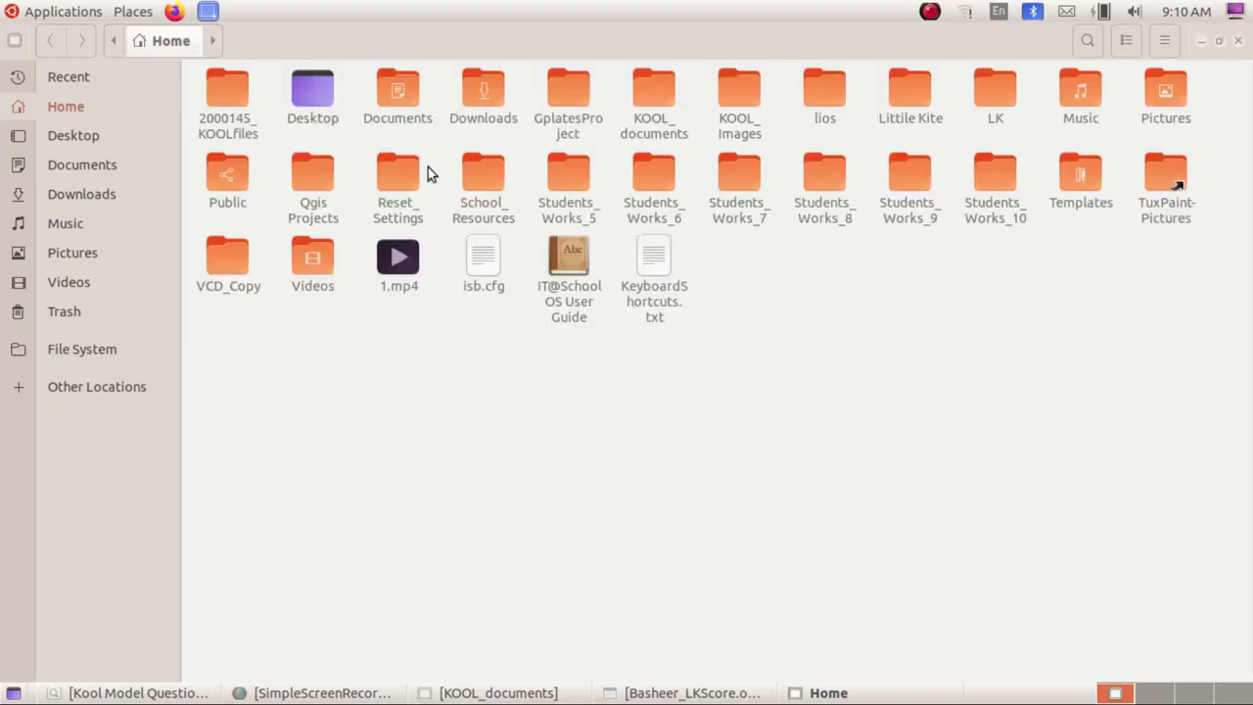
double_click(233, 86)
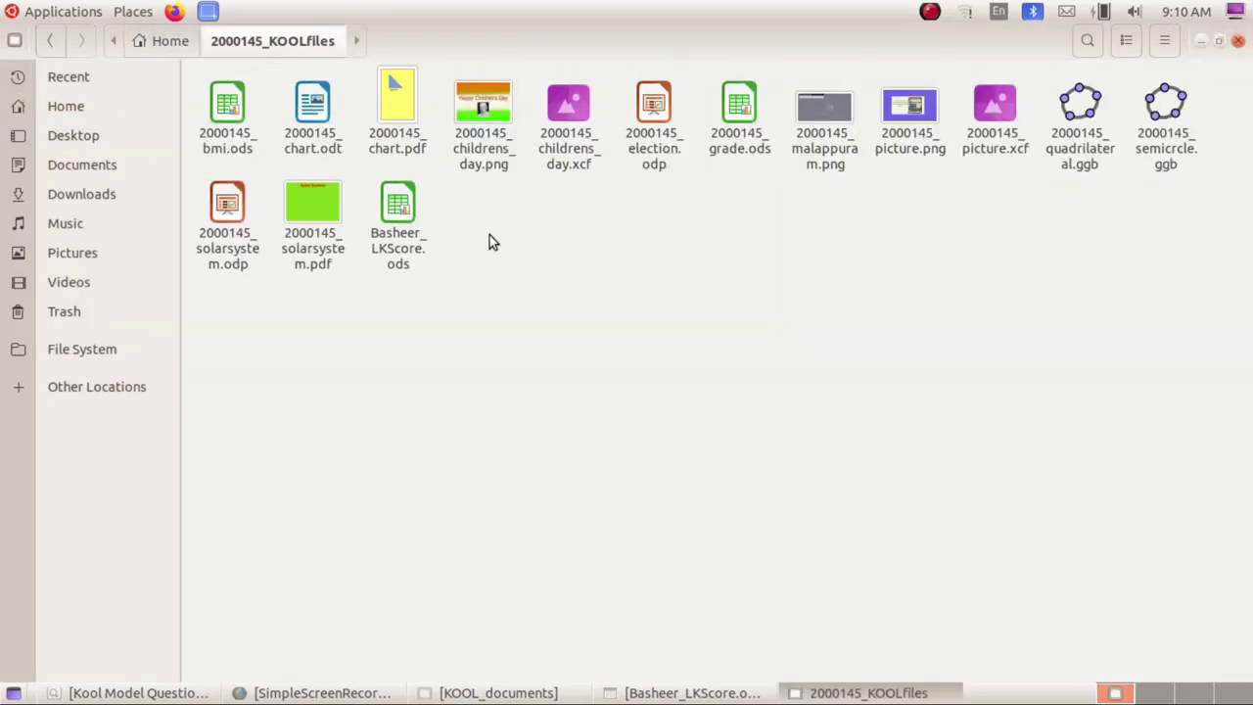
click(411, 257)
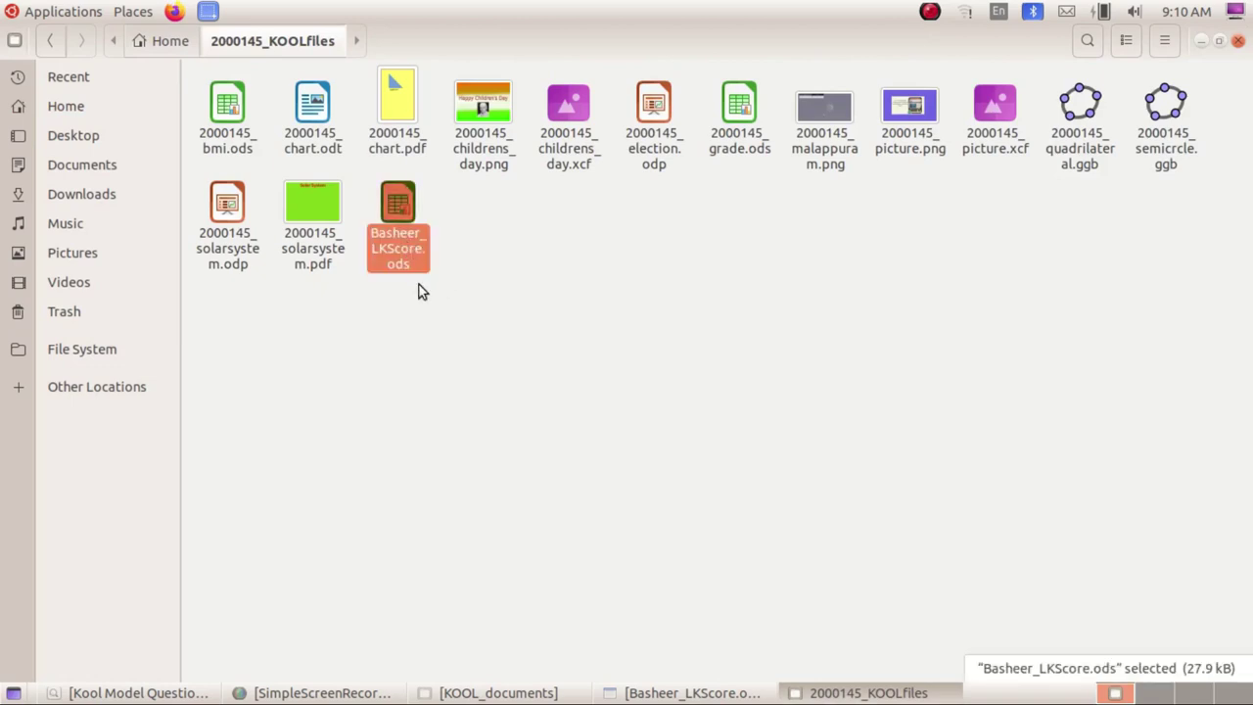
click(441, 256)
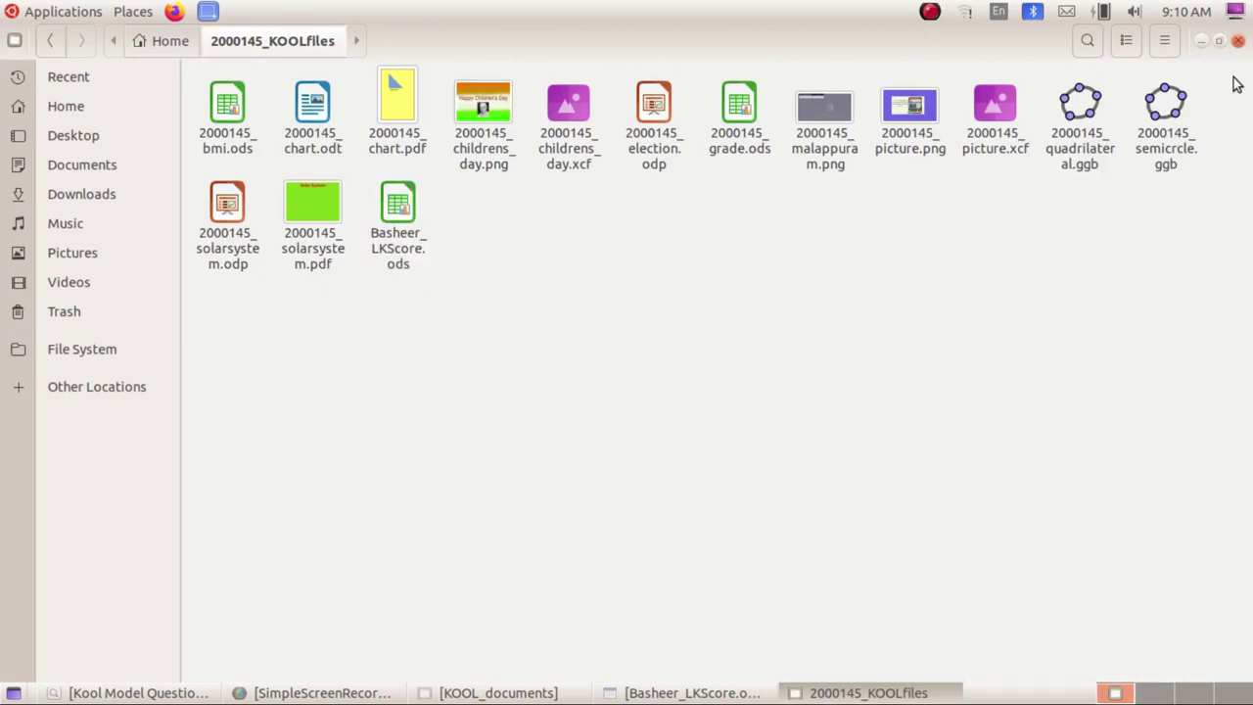
click(1237, 41)
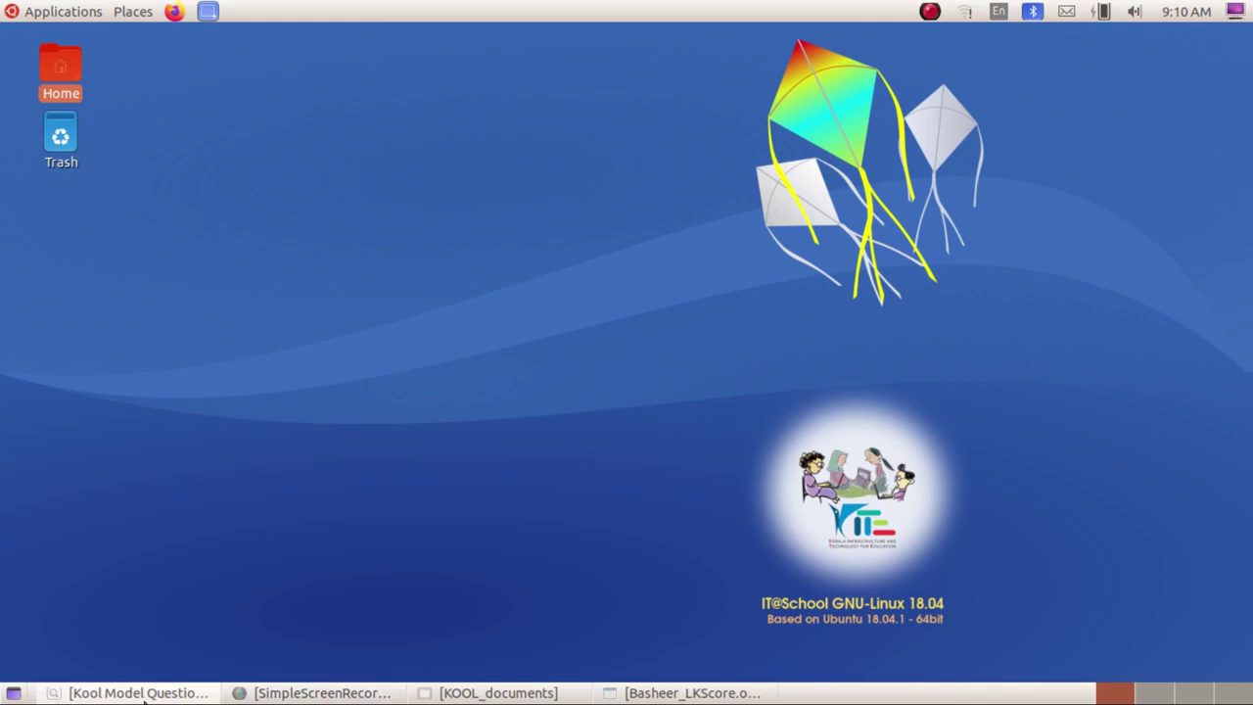
click(590, 693)
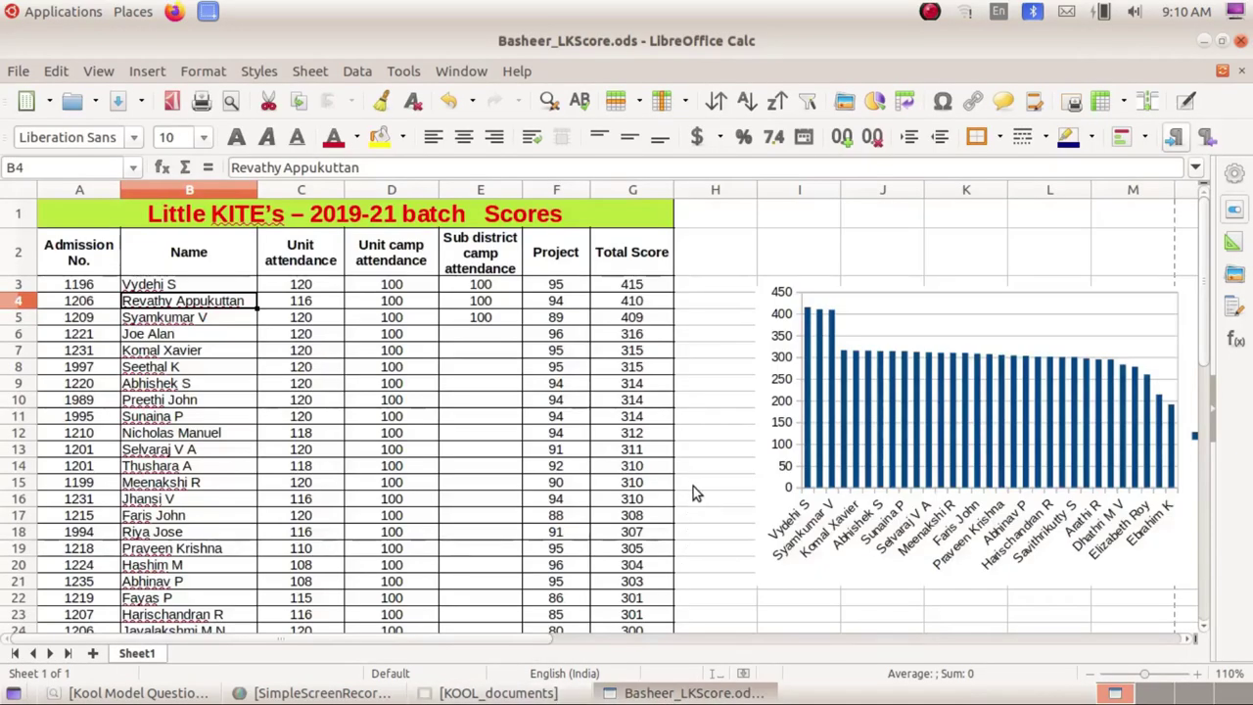